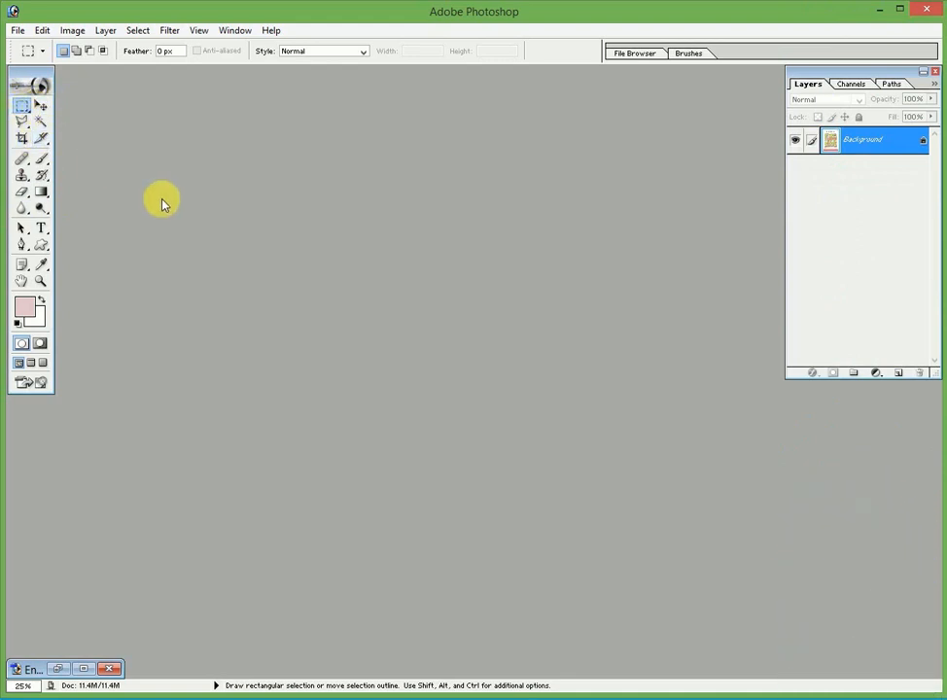
Restore the English 4-5 010.jpg page window, move it lower, and bring up the New document dialog
left_click(58, 669)
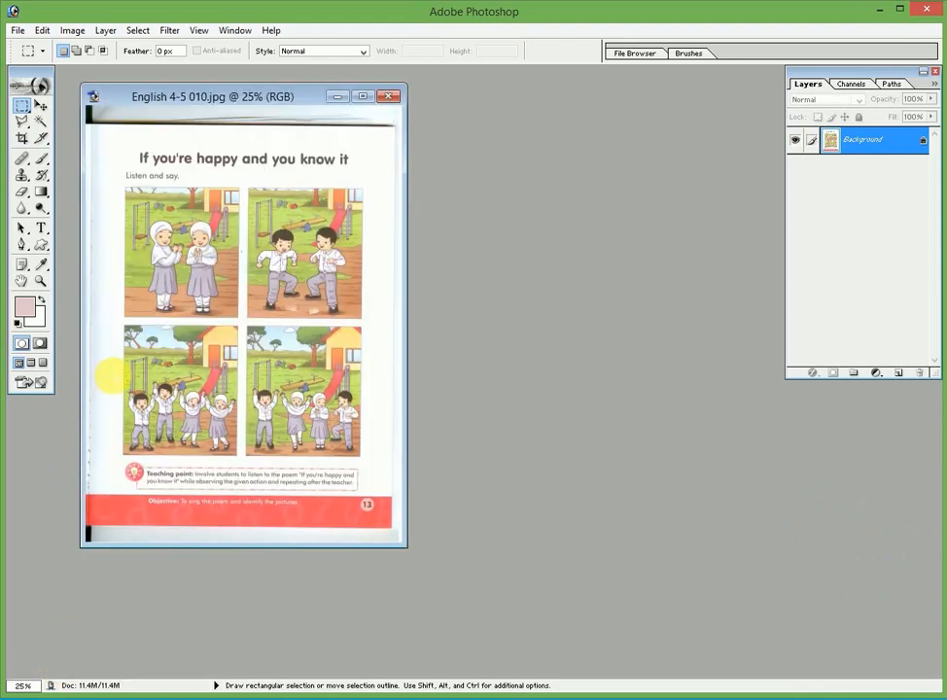
left_click_drag(180, 97, 159, 172)
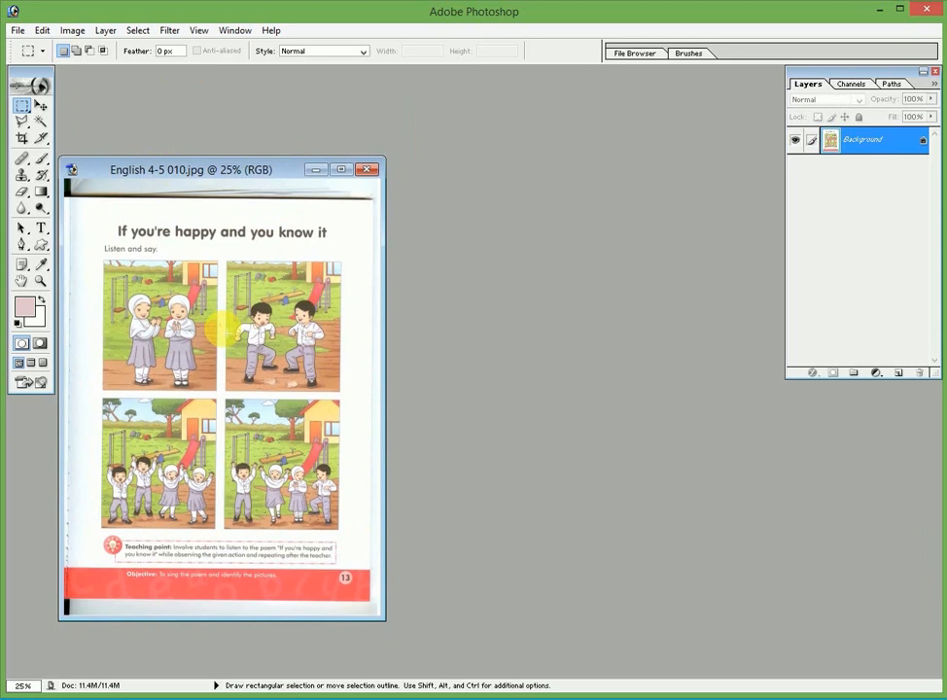
key("ctrl")
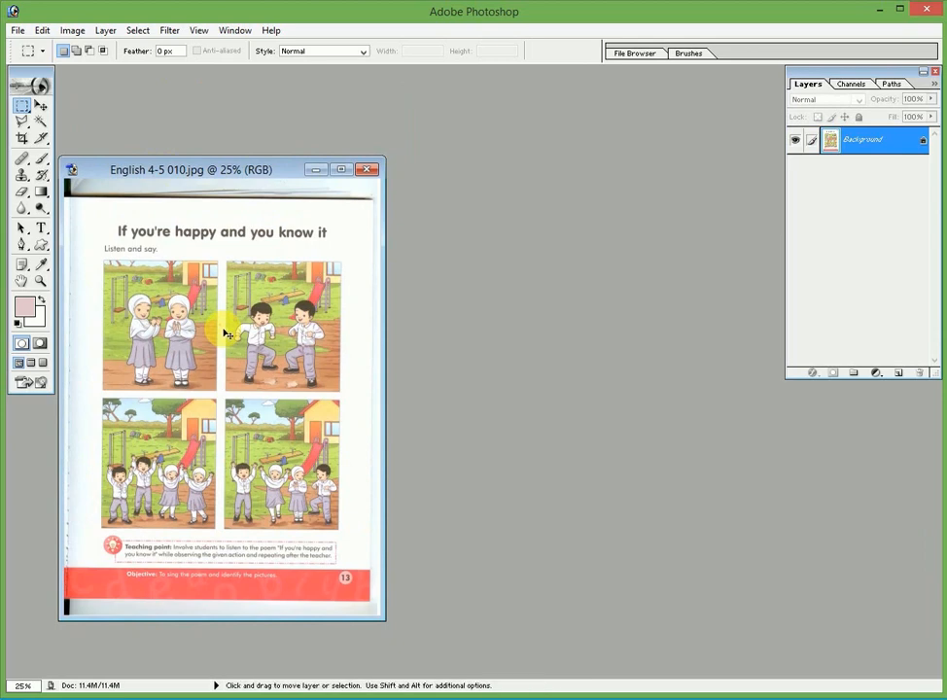
key("ctrl+n")
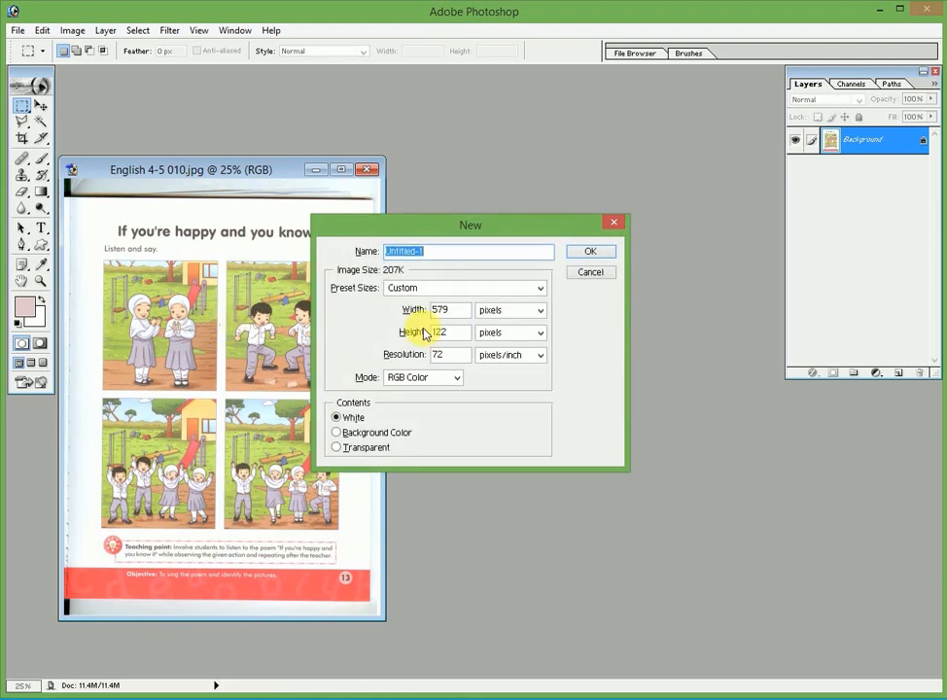
Create an Untitled-1 document from the 2 x 3 preset size, leaving it as a floating window
left_click(436, 295)
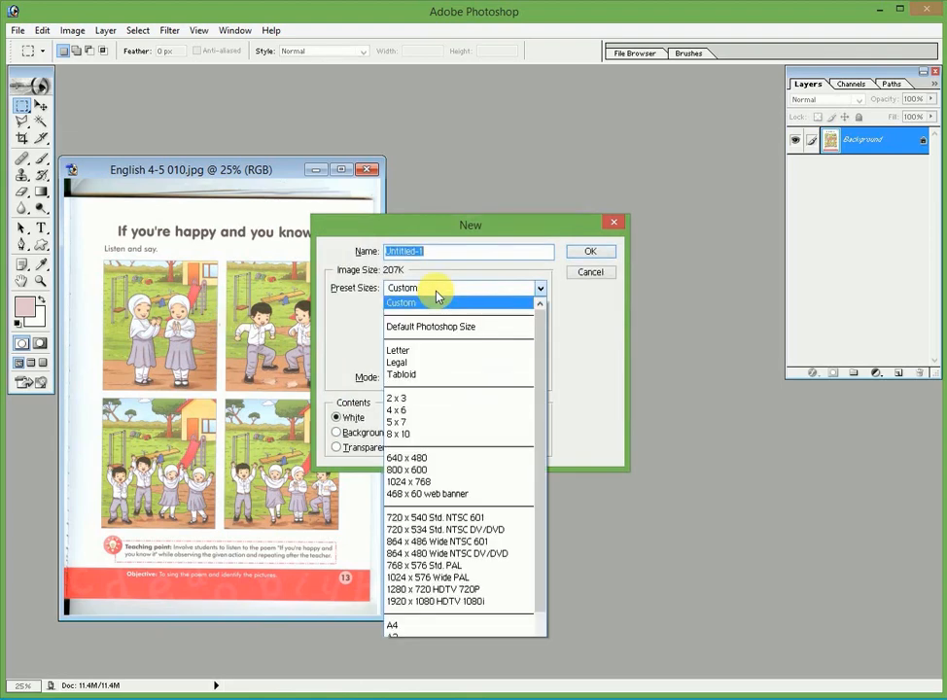
left_click(407, 400)
left_click(593, 254)
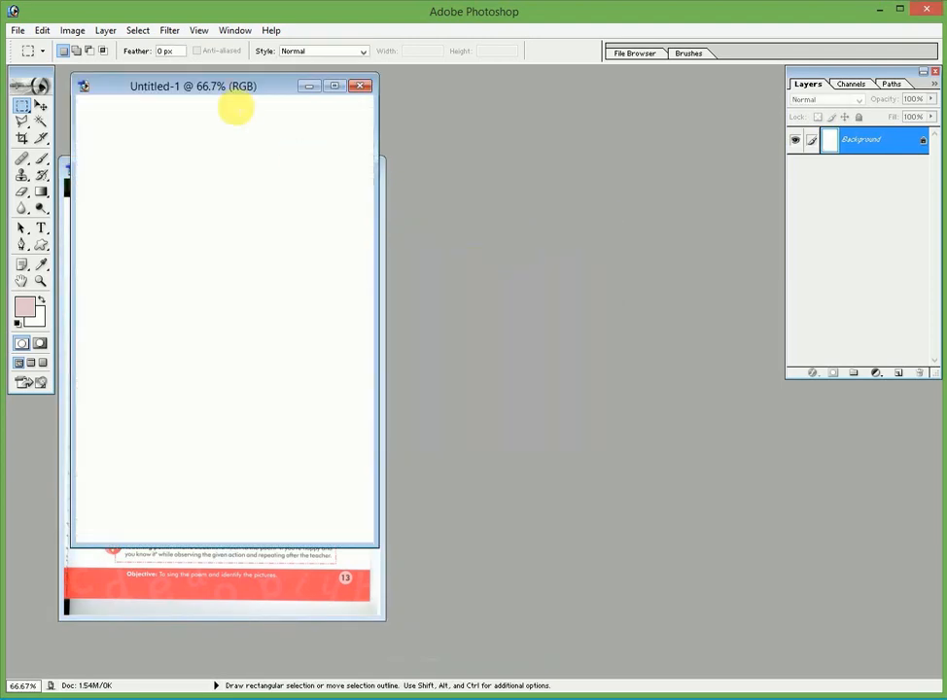
double_click(237, 92)
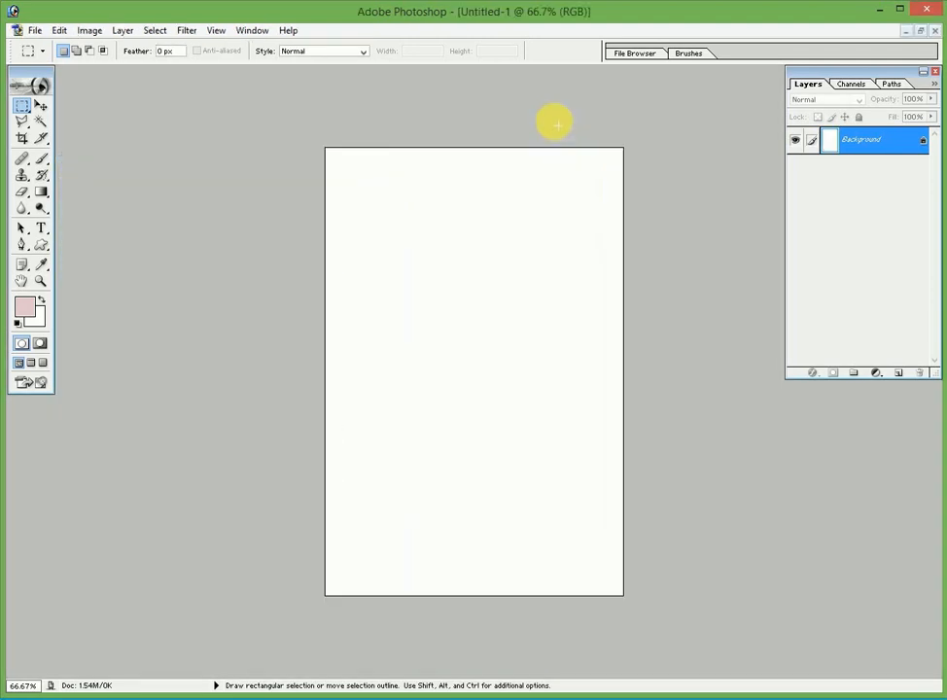
left_click(922, 30)
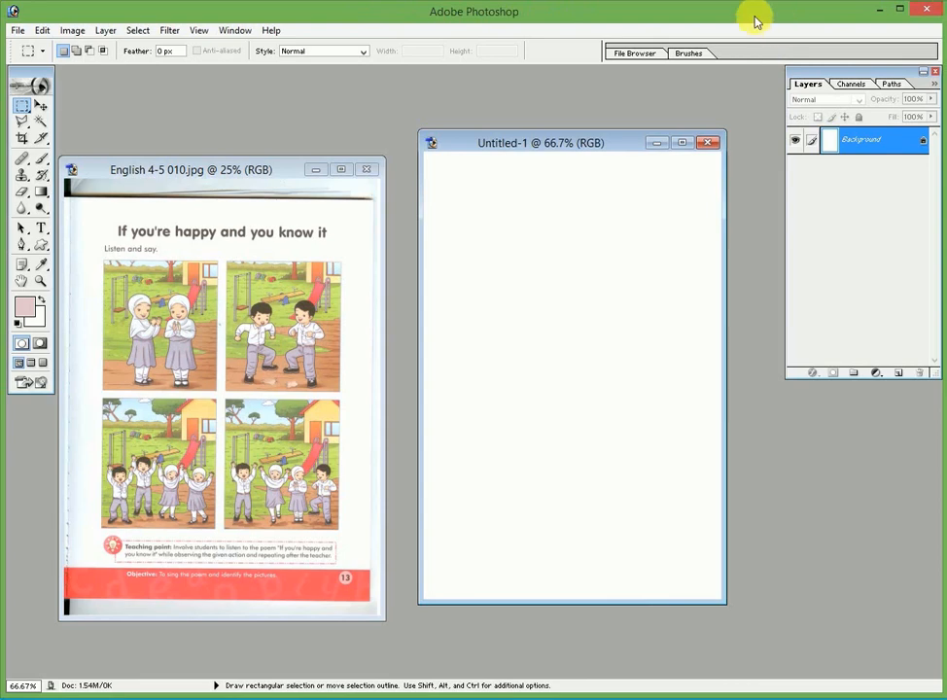
Marquee-select the textbook's top-left two-girls picture and drag it into Untitled-1 as a new layer
left_click(216, 169)
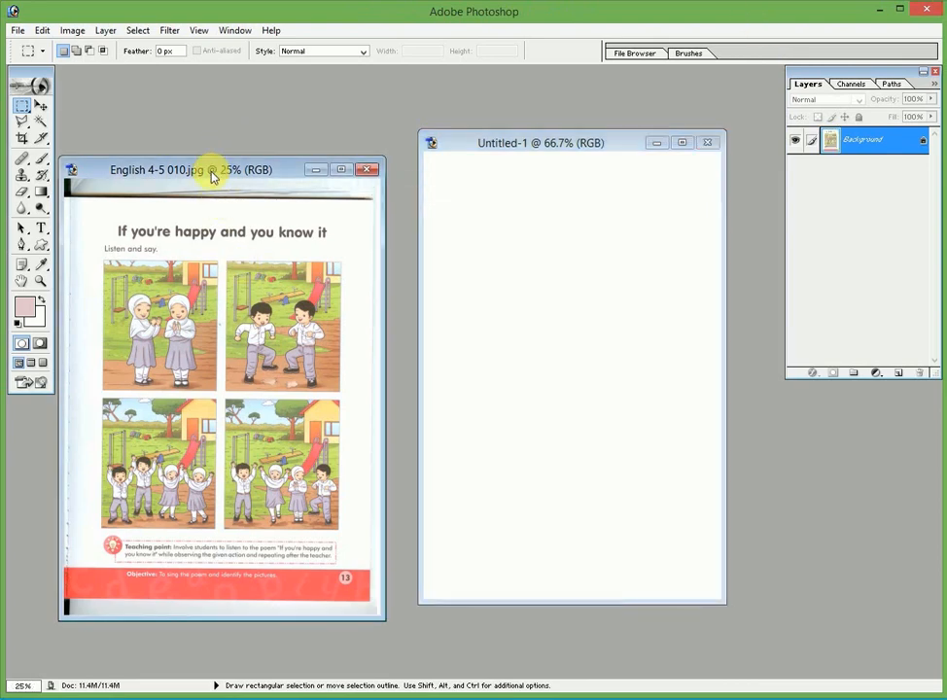
left_click_drag(222, 169, 234, 128)
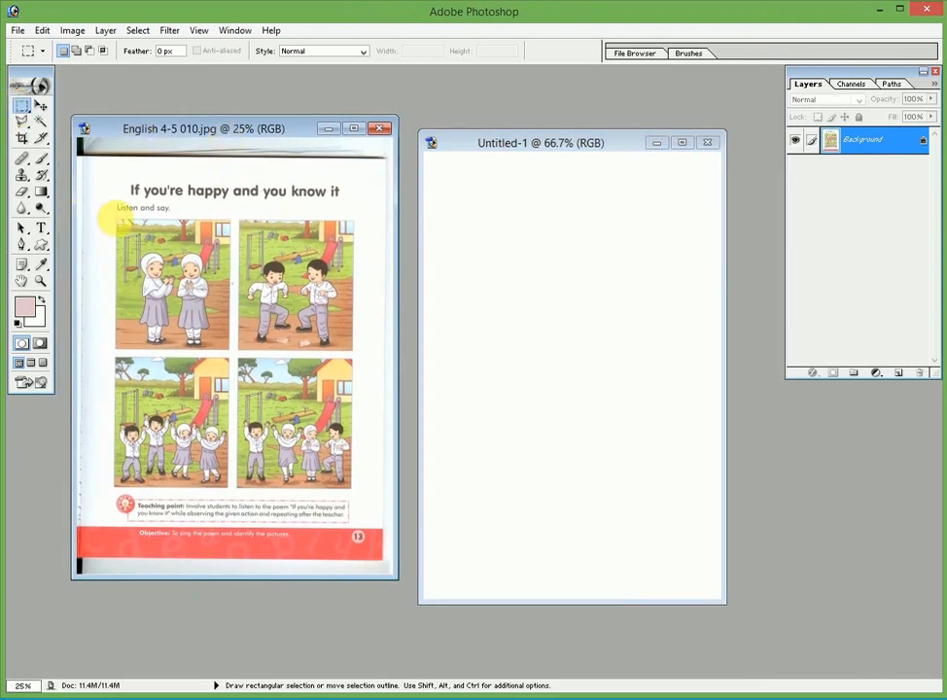
left_click(22, 105)
left_click_drag(113, 216, 231, 351)
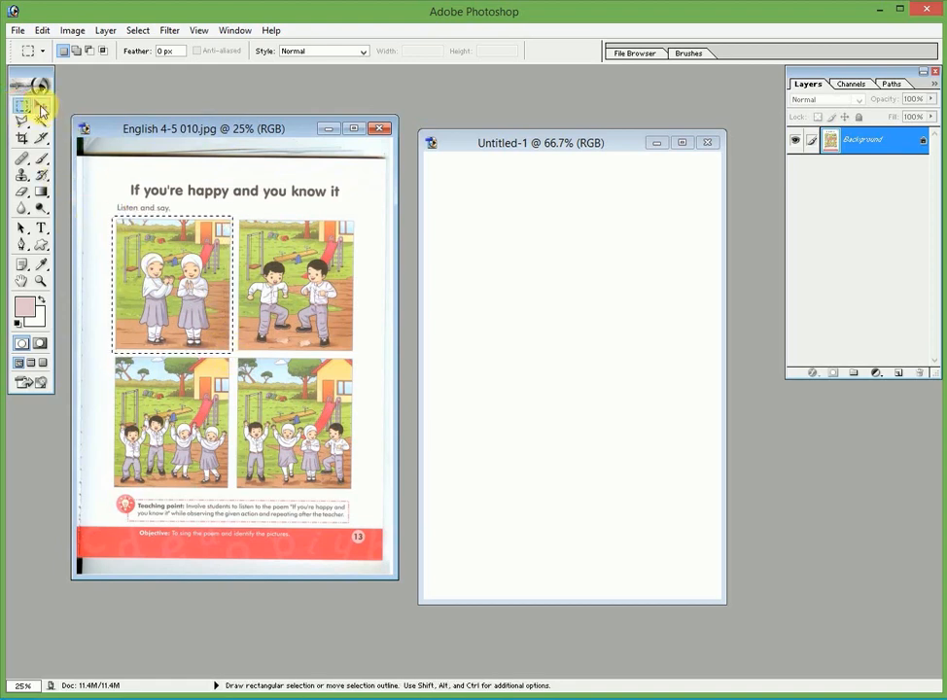
left_click(42, 110)
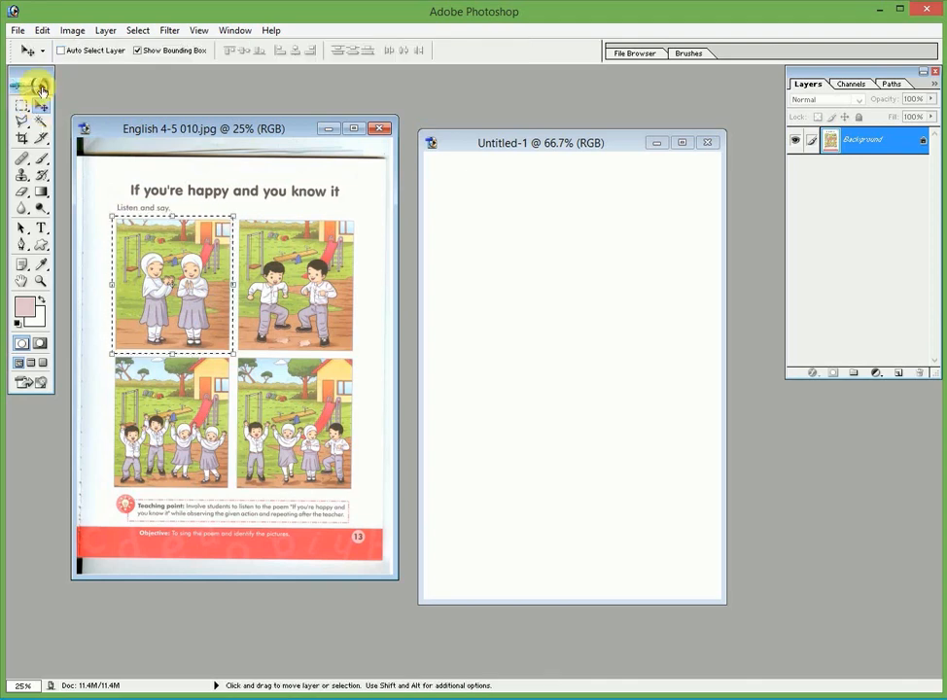
left_click_drag(156, 257, 521, 304)
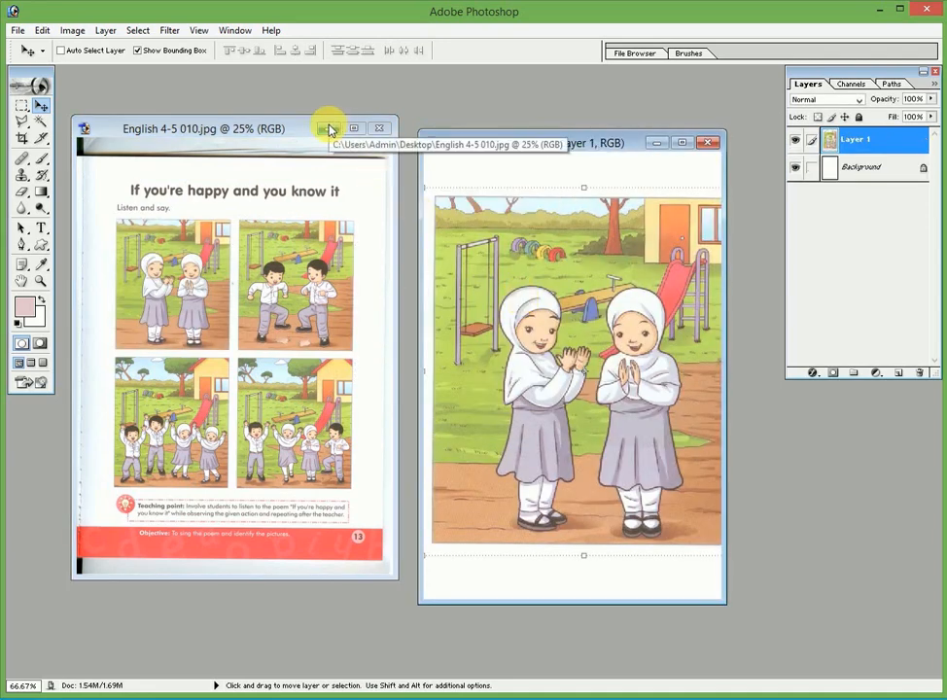
left_click(329, 129)
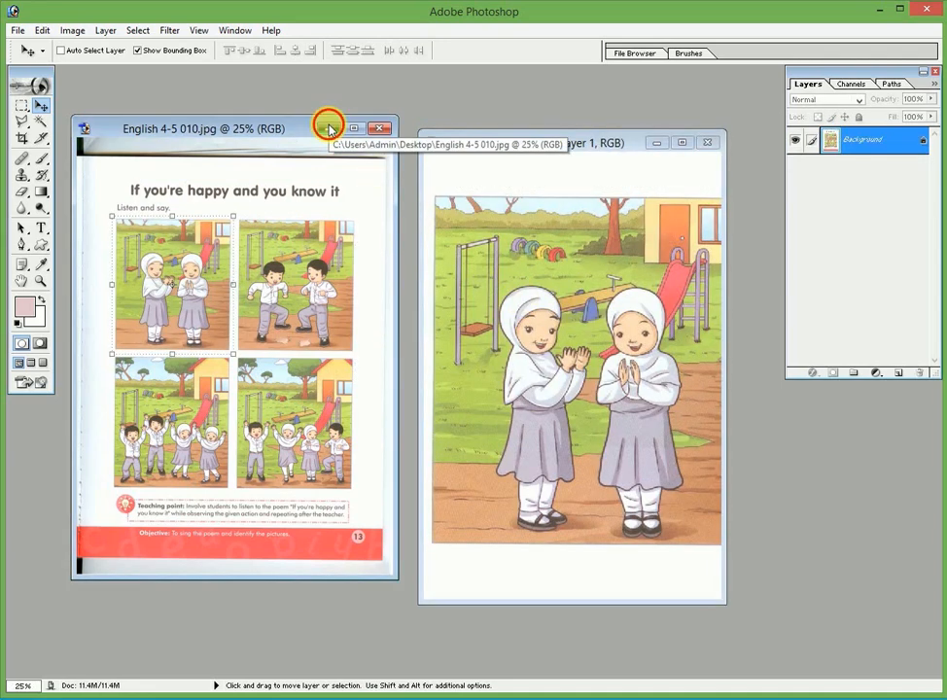
Minimize the textbook page, move and enlarge the Untitled-1 window, and select the whole canvas
left_click(327, 126)
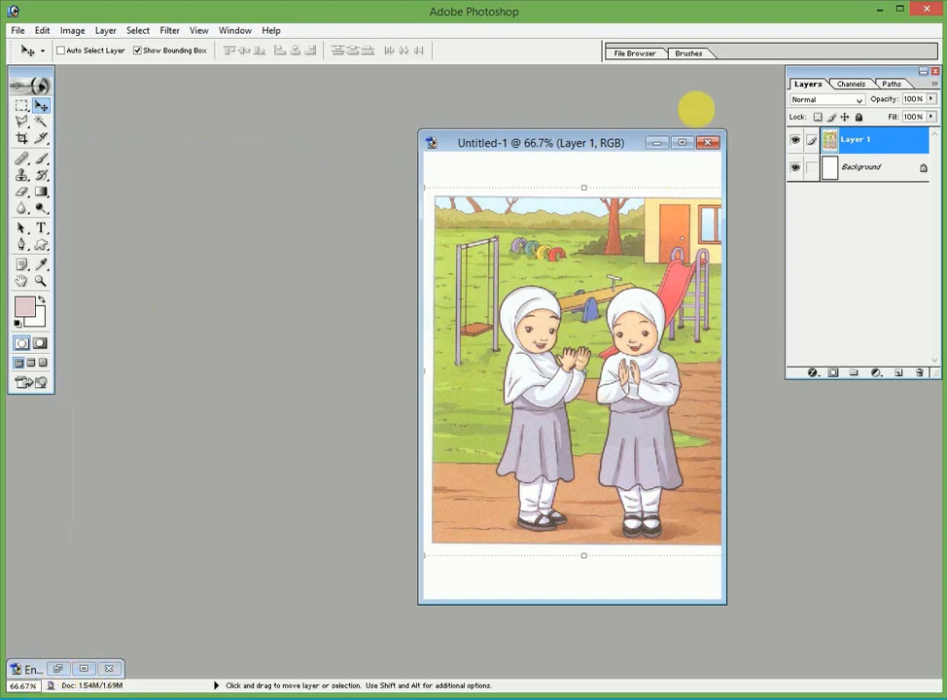
left_click_drag(629, 143, 490, 106)
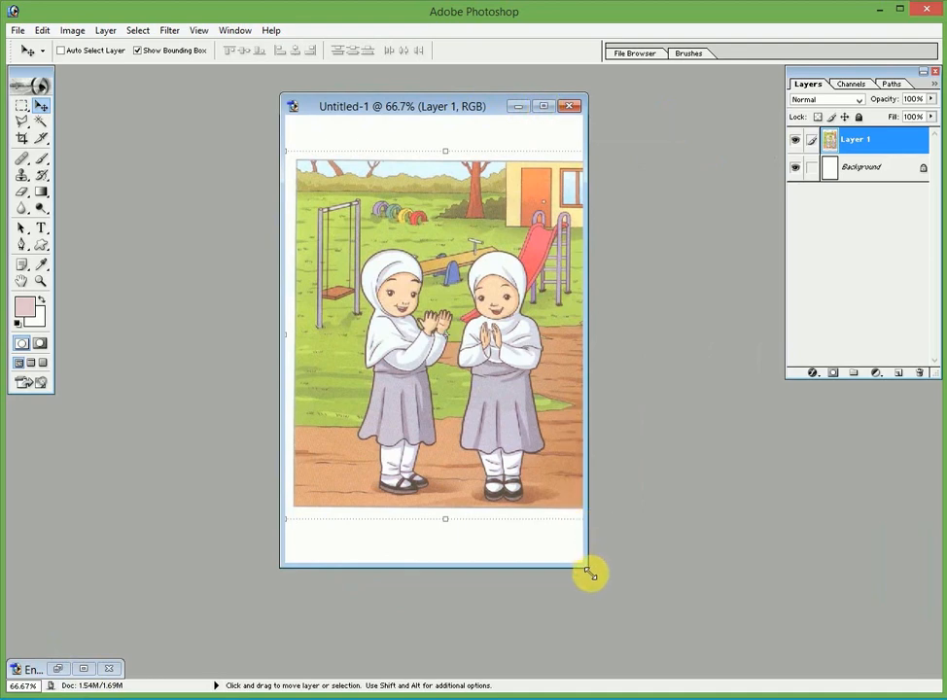
left_click_drag(590, 573, 649, 603)
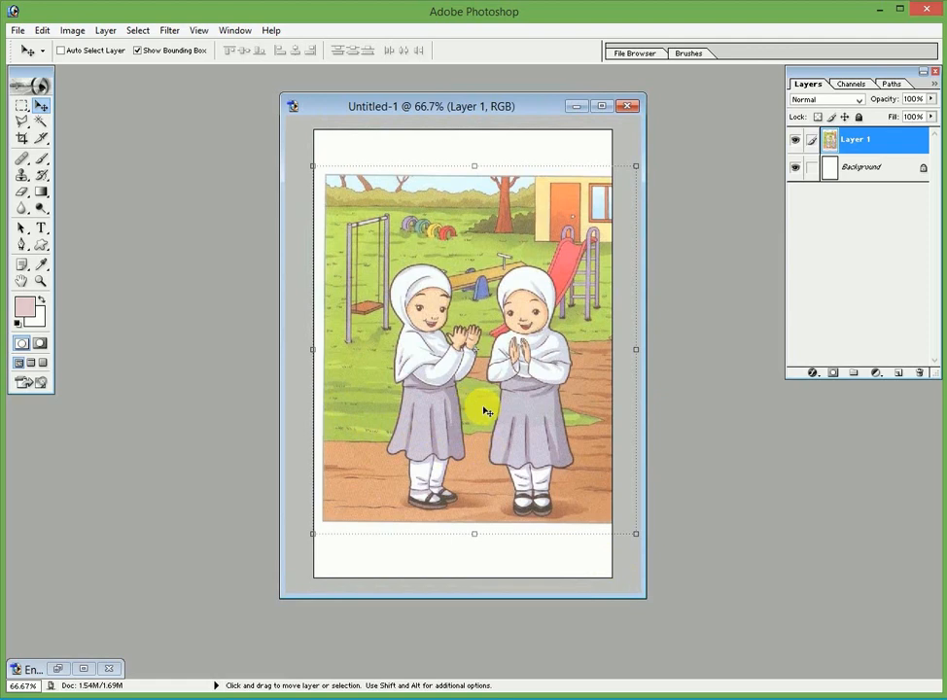
key("ctrl+a")
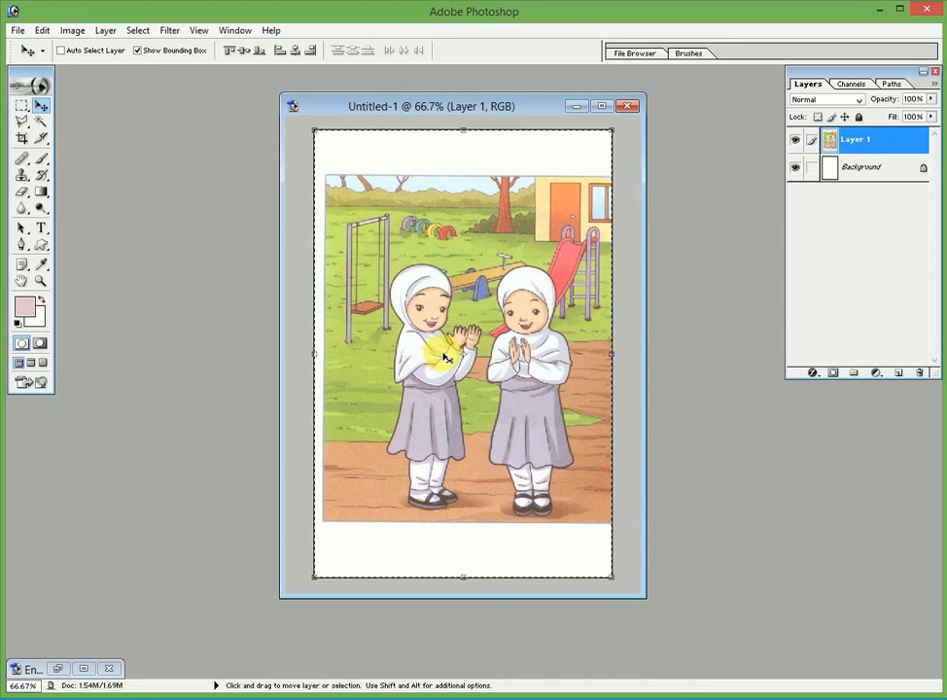
left_click(22, 140)
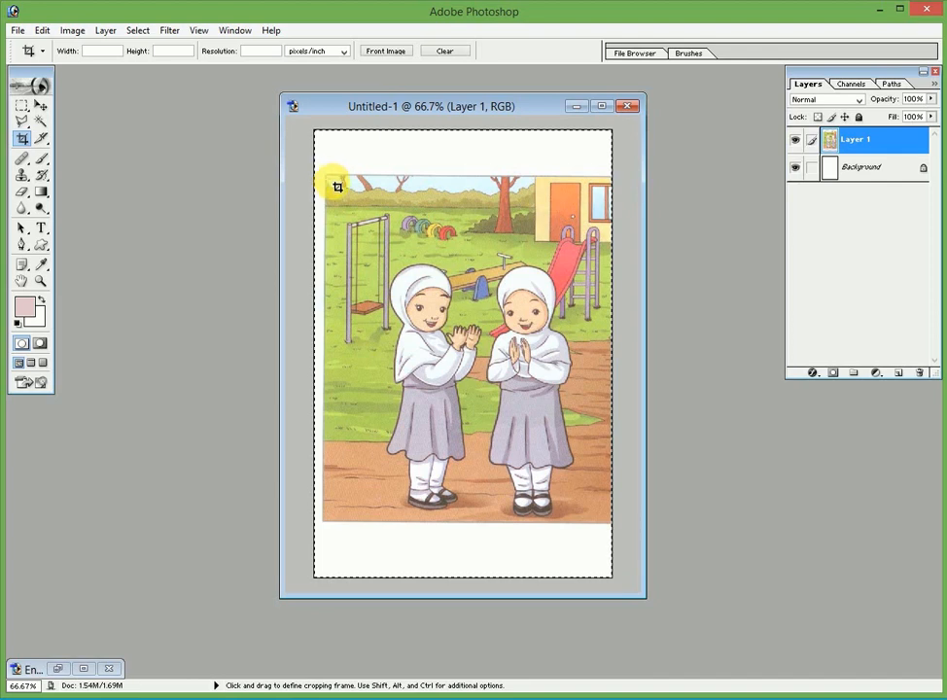
Crop Untitled-1 to a narrow upright strip around the left girl in the white headscarf
mouse_move(378, 257)
left_mouse_down()
mouse_move(470, 401)
mouse_move(490, 525)
mouse_move(485, 519)
left_mouse_up()
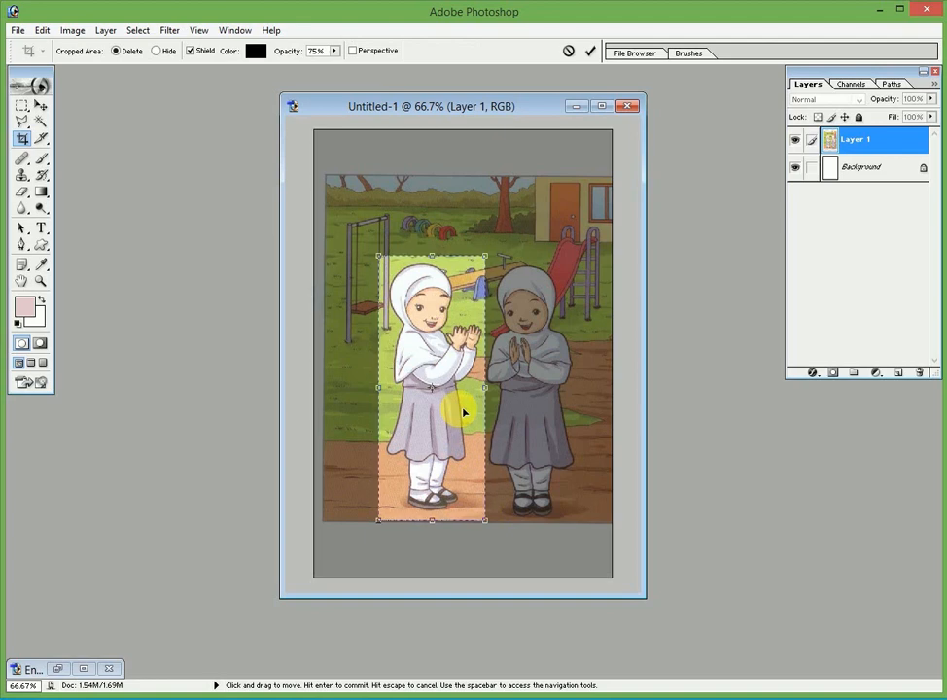
left_click(42, 105)
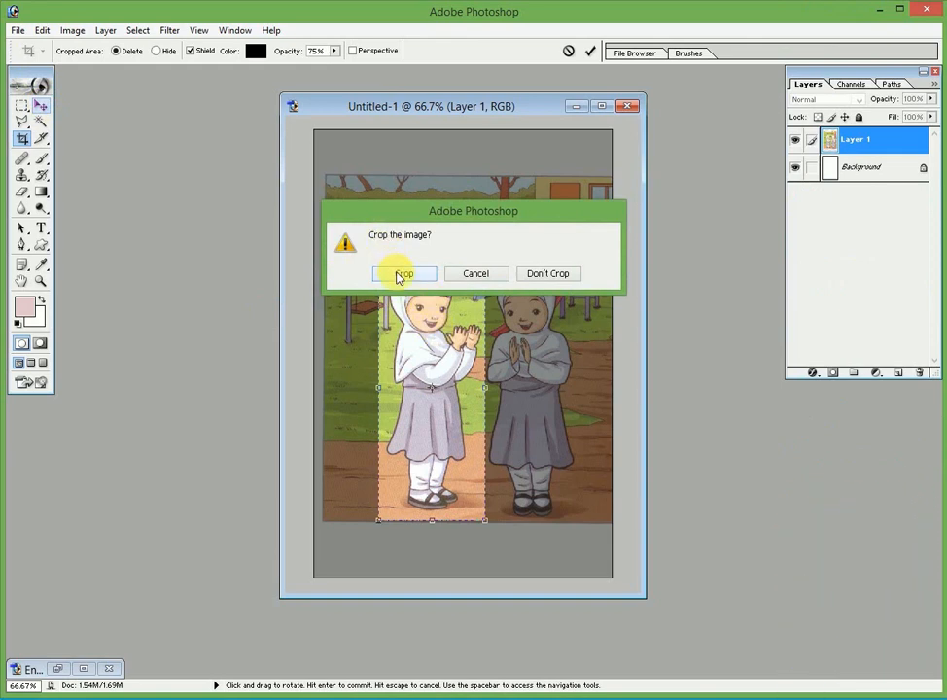
left_click(399, 274)
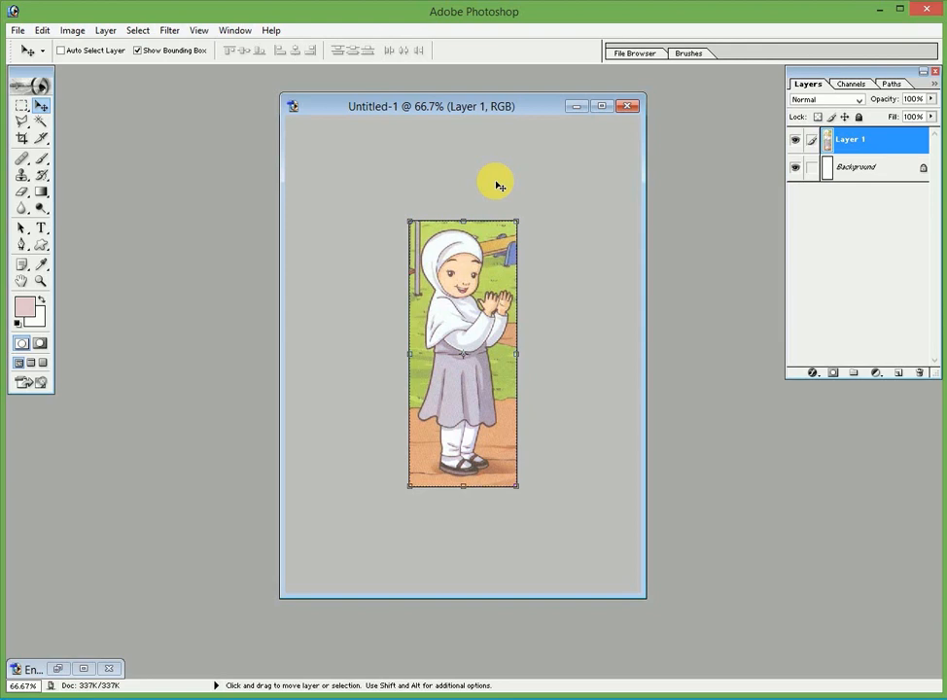
Maximize the document and begin a freehand Lasso trace near the shoes, dismissing the no-pixels warning
left_click(602, 106)
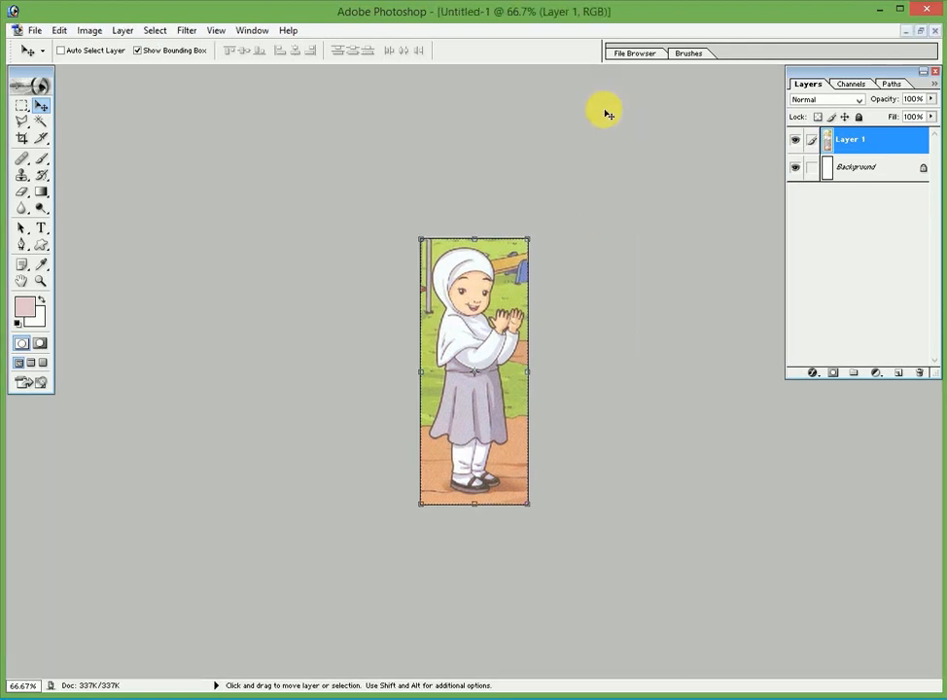
key("ctrl+plus")
key("ctrl+plus")
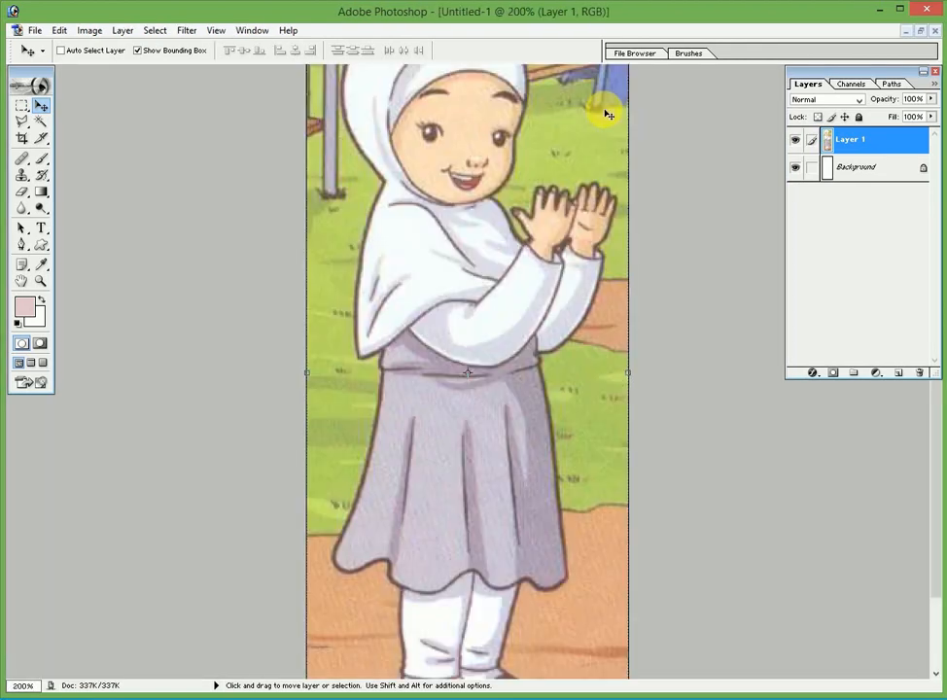
key("ctrl+minus")
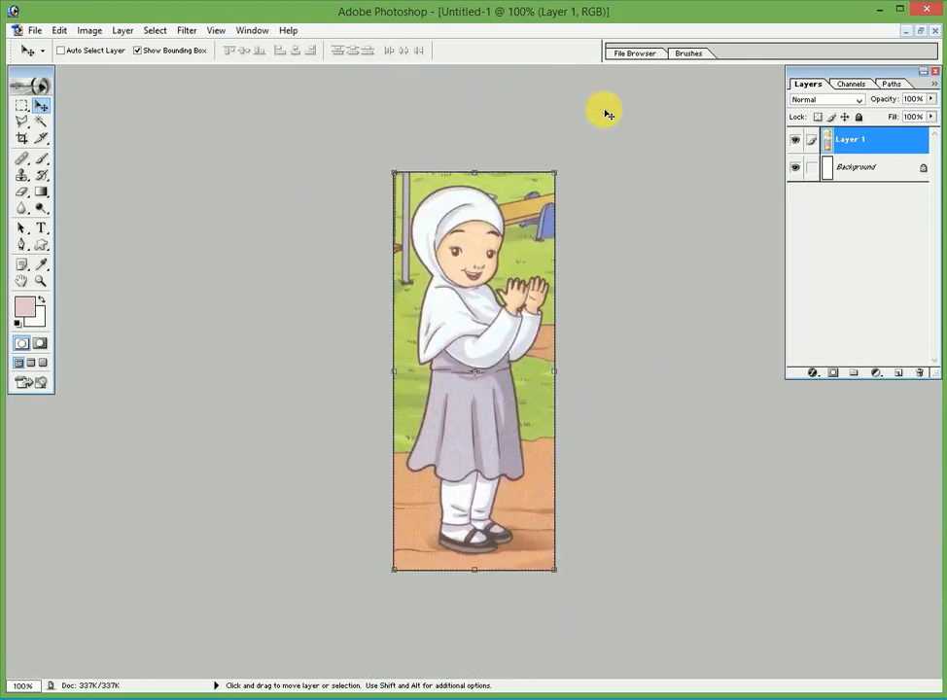
key("ctrl+plus")
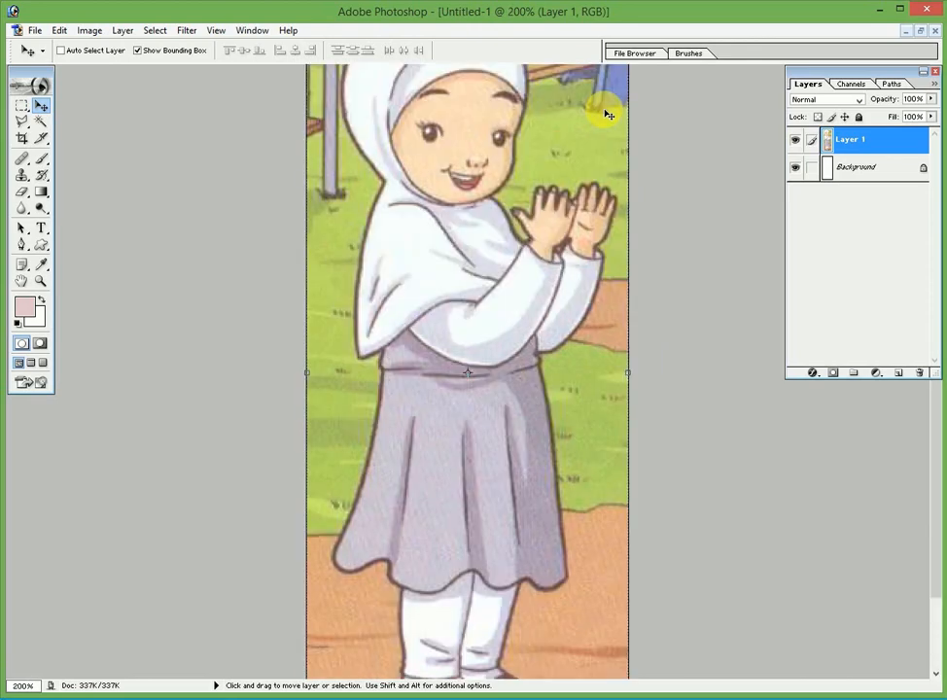
key("ctrl+minus")
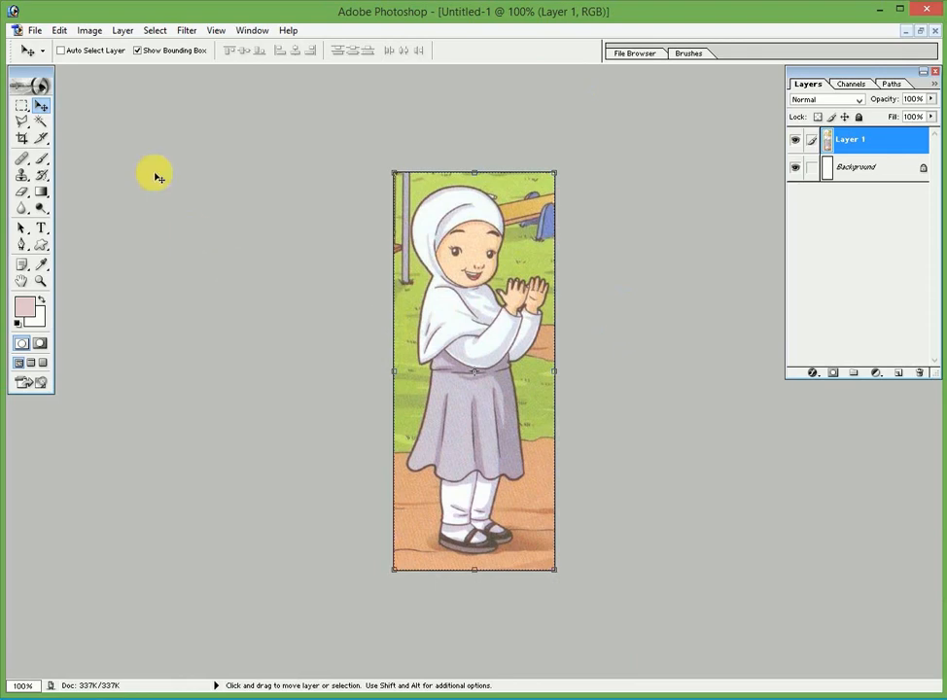
left_click_drag(22, 123, 70, 120)
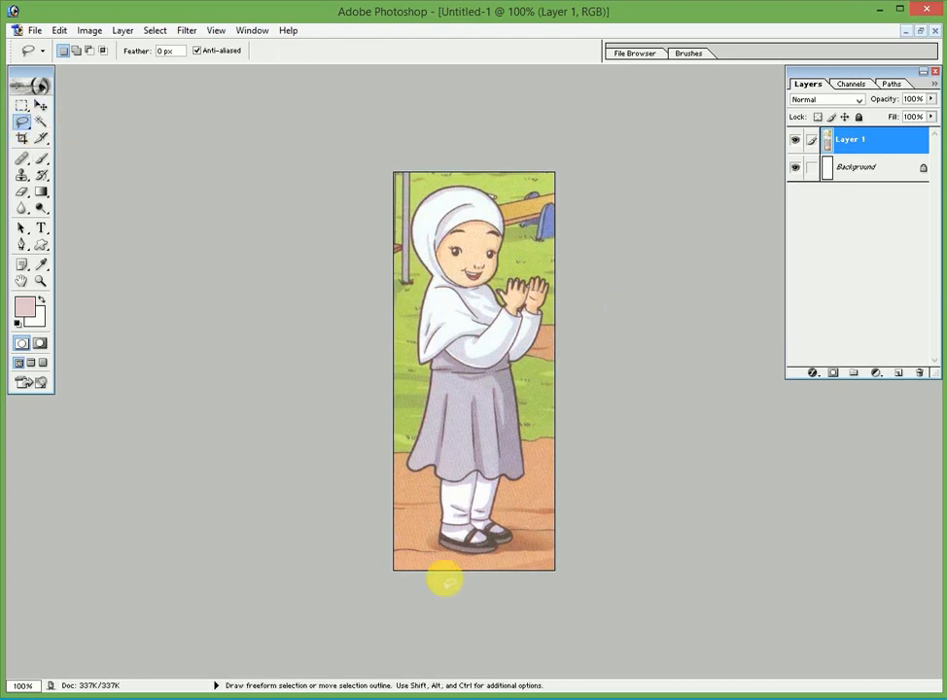
left_click_drag(497, 552, 439, 542)
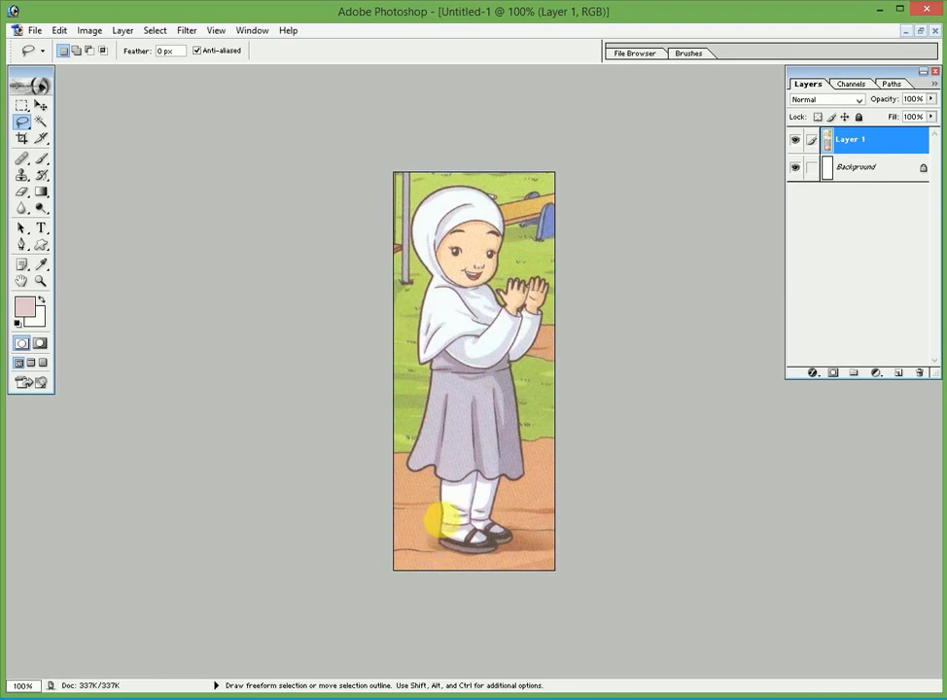
left_click(444, 526)
left_click(429, 273)
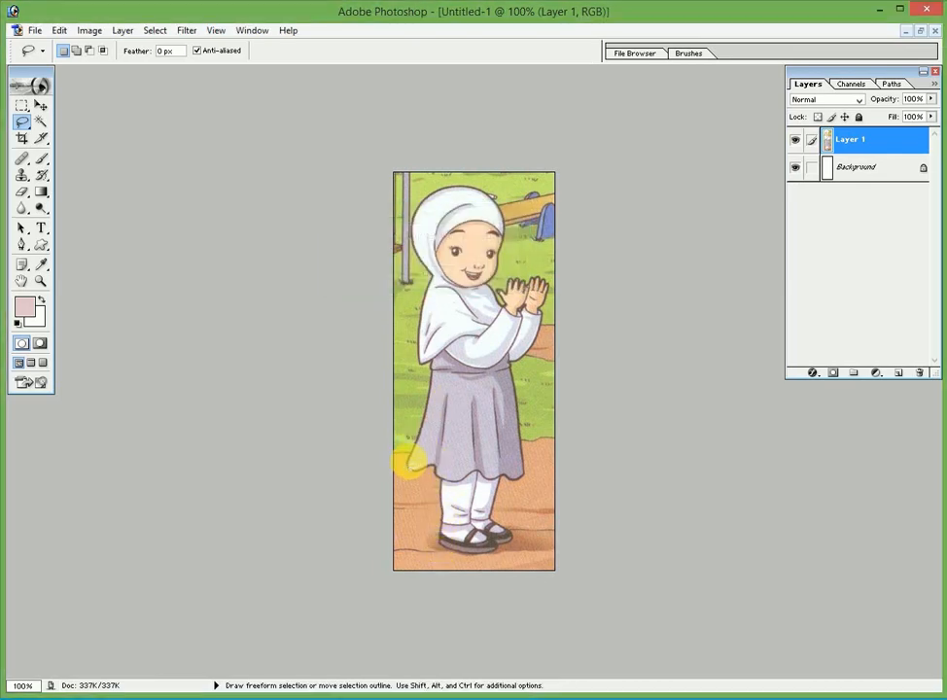
Draw freehand Lasso outlines around patches of the girl's lower skirt and legs
mouse_move(431, 374)
left_mouse_down()
mouse_move(410, 408)
mouse_move(433, 376)
left_mouse_up()
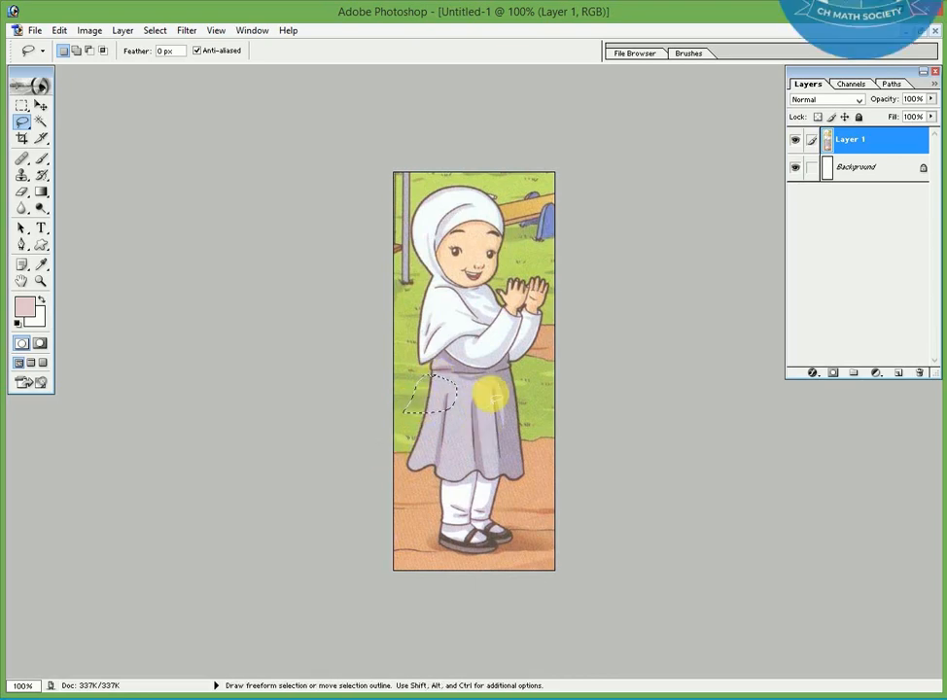
mouse_move(491, 397)
left_mouse_down()
mouse_move(476, 444)
mouse_move(484, 391)
left_mouse_up()
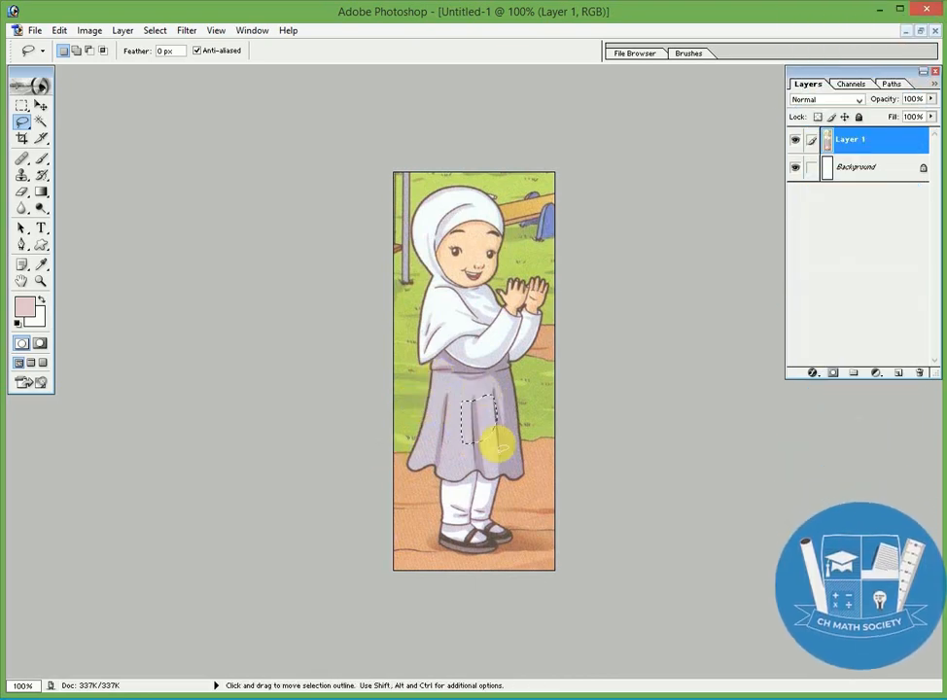
left_click(440, 456)
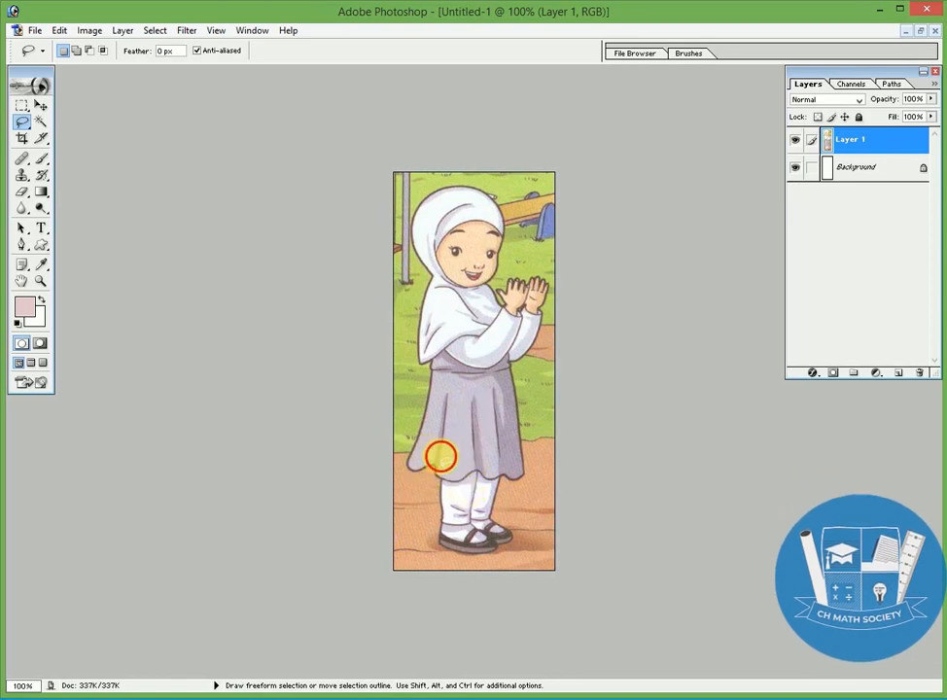
mouse_move(441, 456)
left_mouse_down()
mouse_move(442, 504)
mouse_move(433, 448)
left_mouse_up()
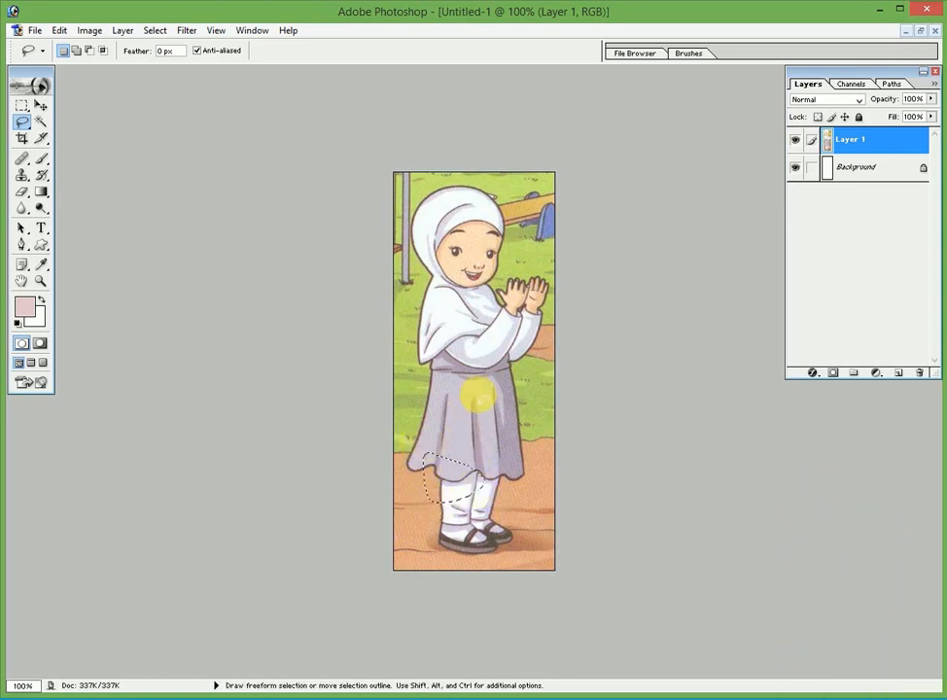
mouse_move(476, 396)
left_mouse_down()
mouse_move(508, 393)
mouse_move(451, 423)
mouse_move(466, 377)
mouse_move(486, 375)
mouse_move(450, 448)
mouse_move(454, 500)
mouse_move(518, 461)
mouse_move(498, 418)
mouse_move(460, 446)
mouse_move(452, 465)
mouse_move(460, 476)
left_mouse_up()
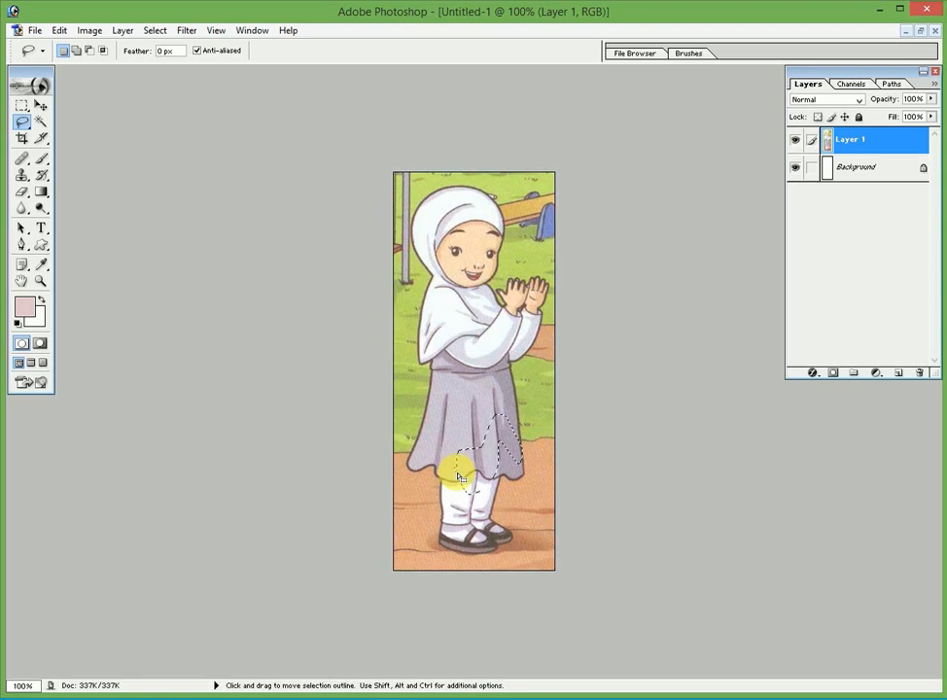
left_click(29, 129)
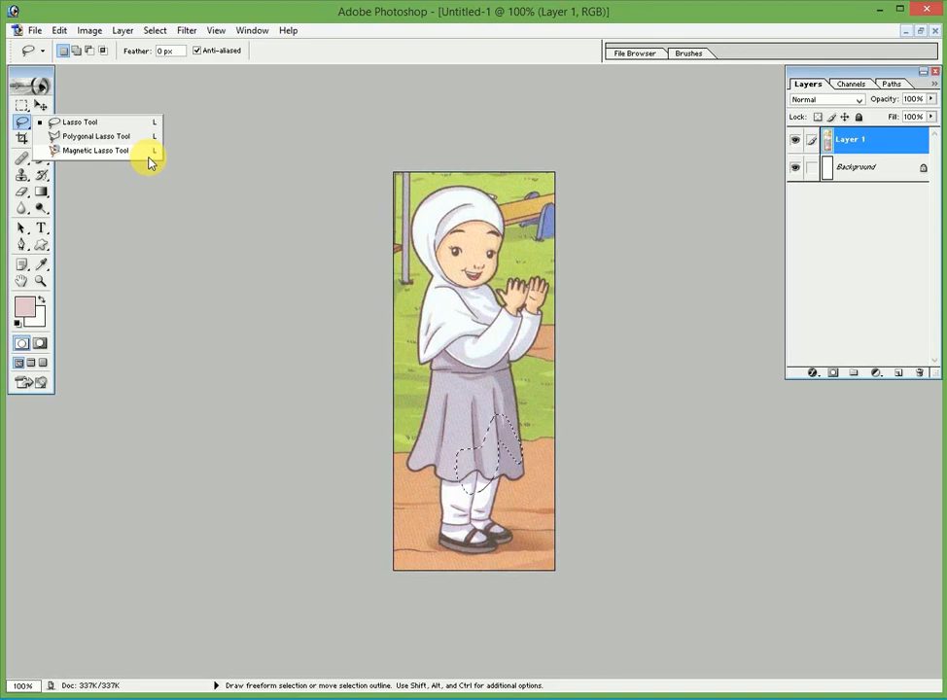
Switch to the Polygonal Lasso, place points near the legs, and magnify the skirt to 400%
left_click(123, 137)
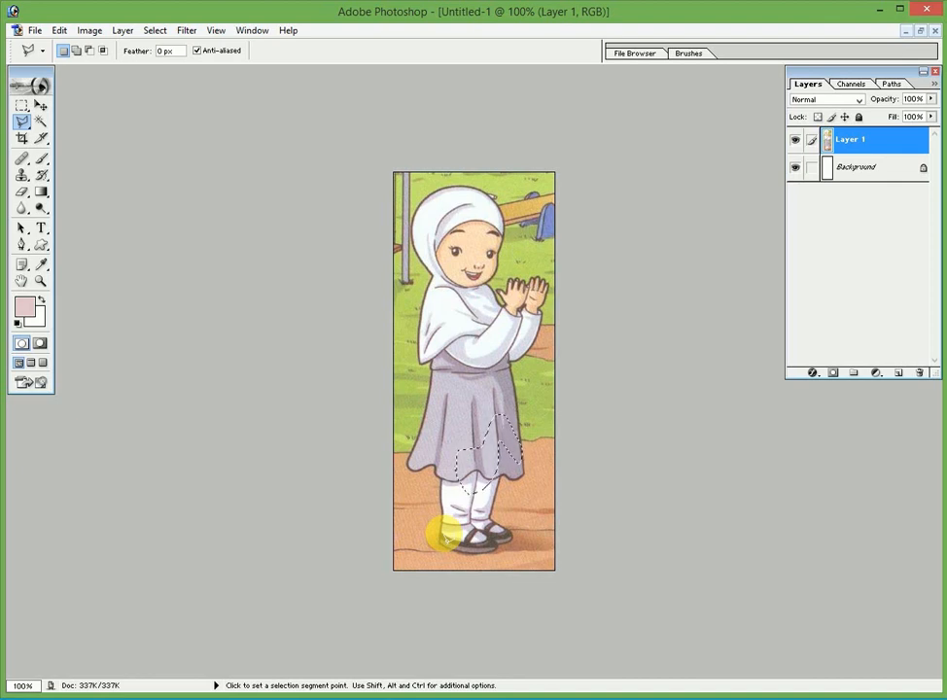
left_click(425, 522)
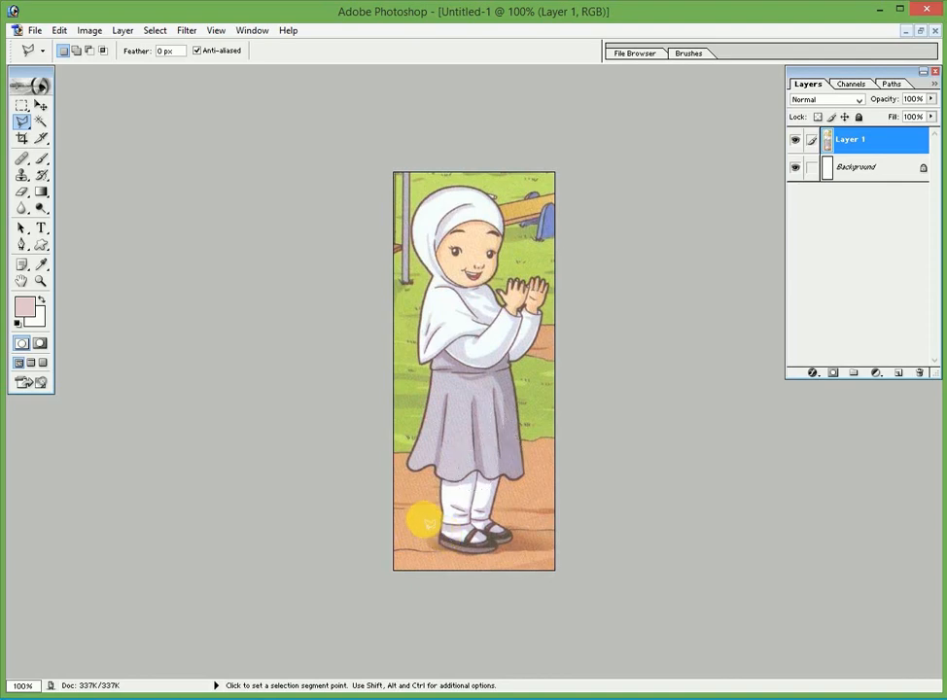
left_click(426, 491)
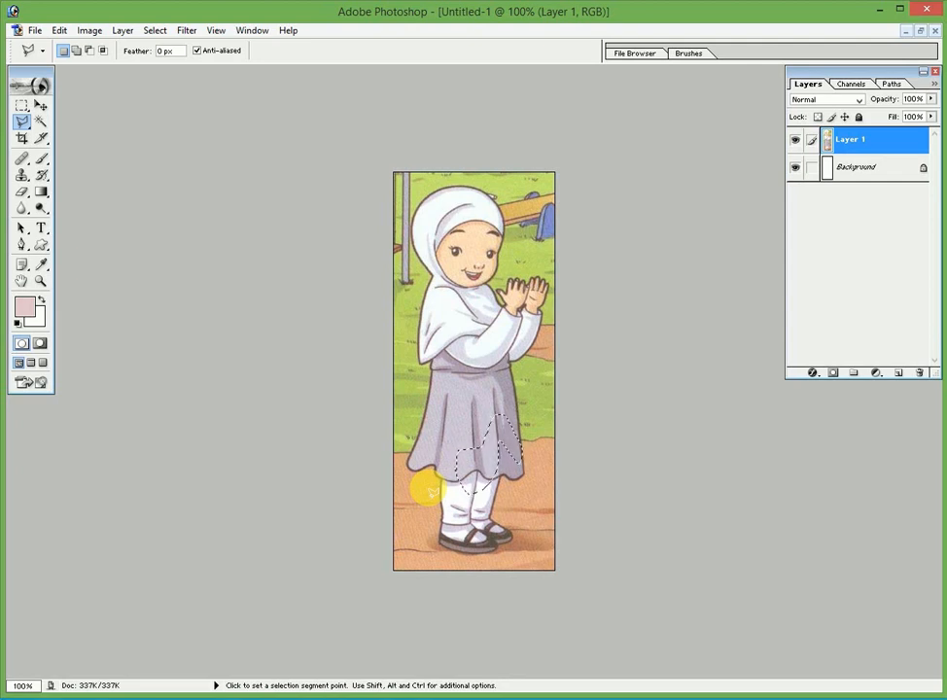
key("ctrl+minus")
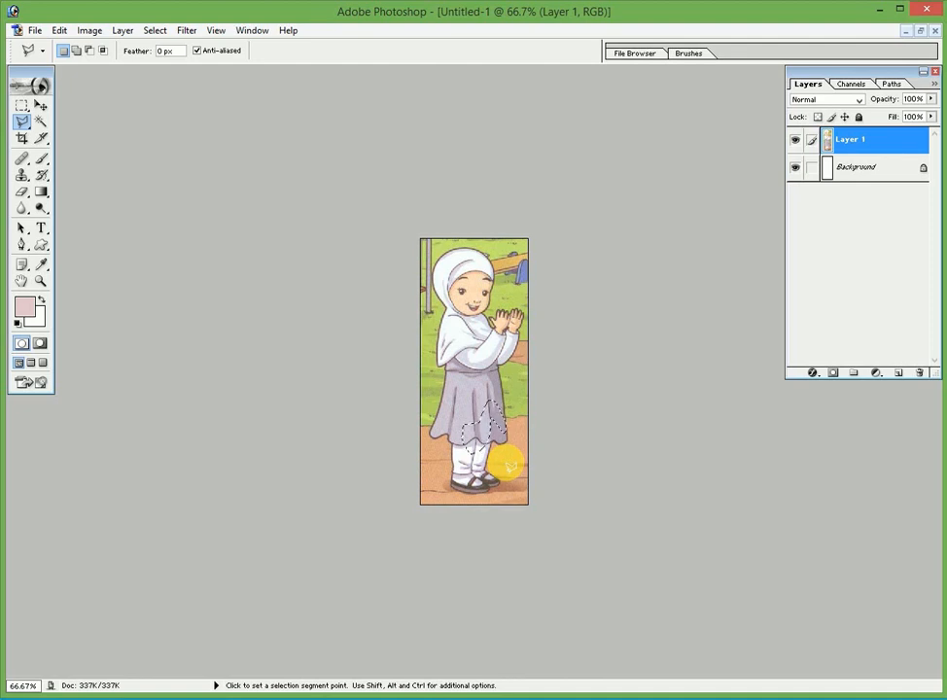
key("ctrl")
key("ctrl")
key("ctrl+plus")
key("ctrl+plus")
key("ctrl+plus")
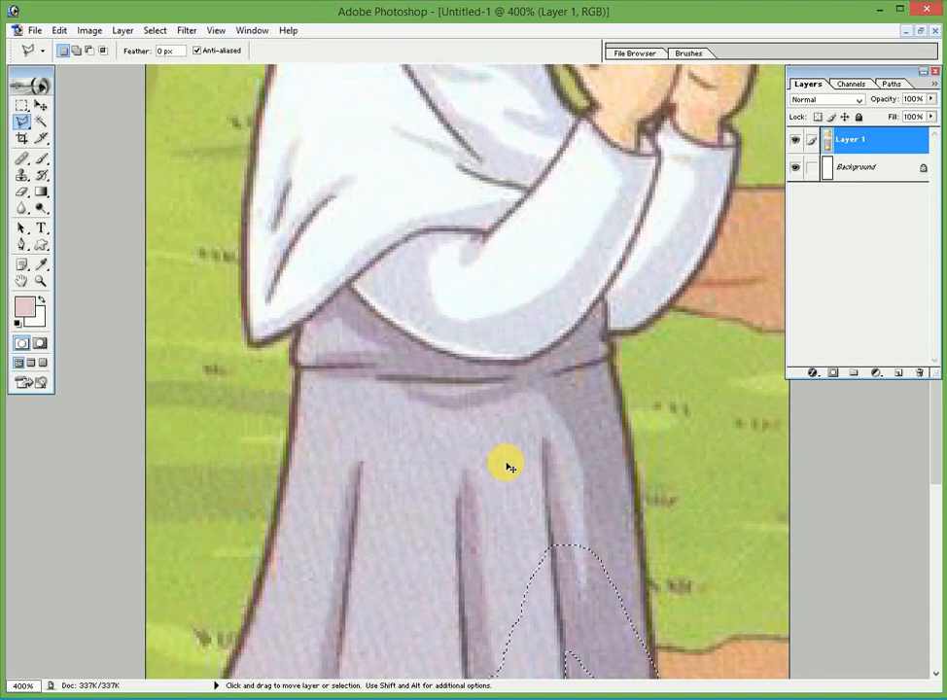
key("ctrl+minus")
key("ctrl+minus")
key("ctrl+minus")
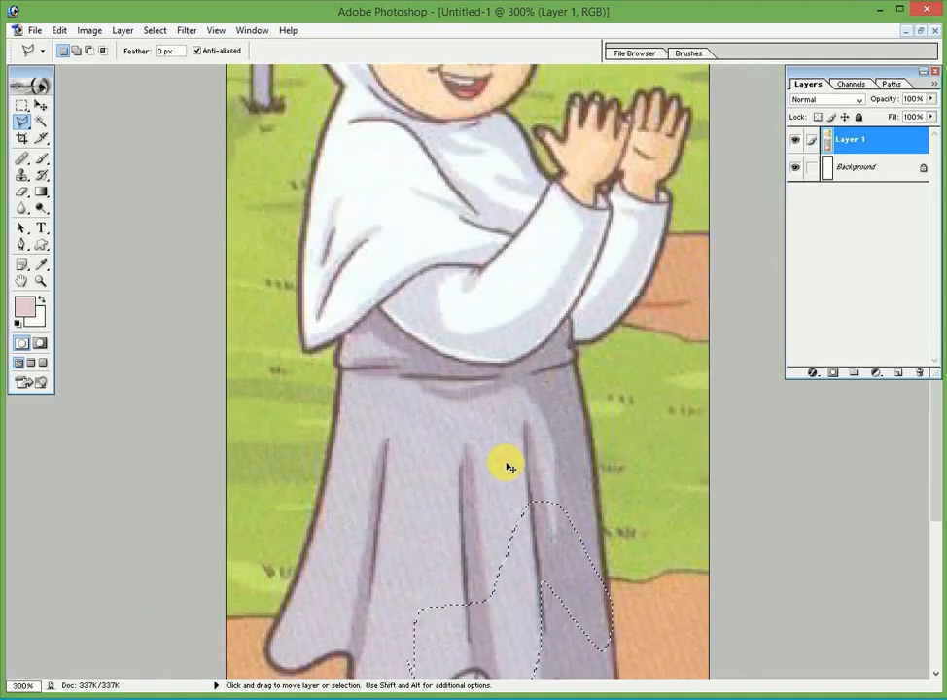
key("ctrl+plus")
key("ctrl+plus")
key("ctrl+plus")
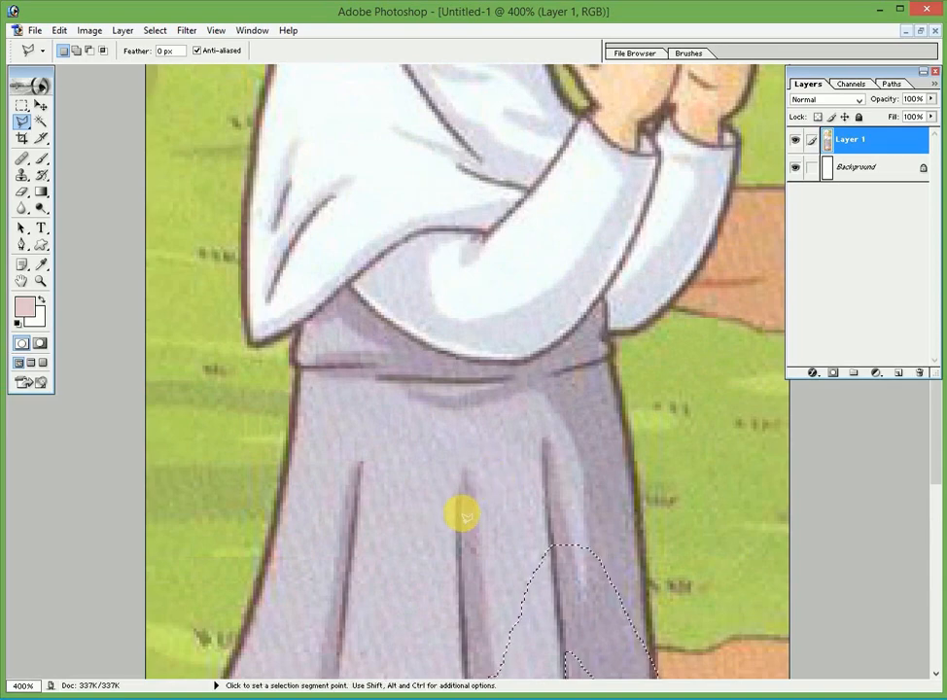
key("ctrl+minus")
key("ctrl+minus")
key("ctrl+minus")
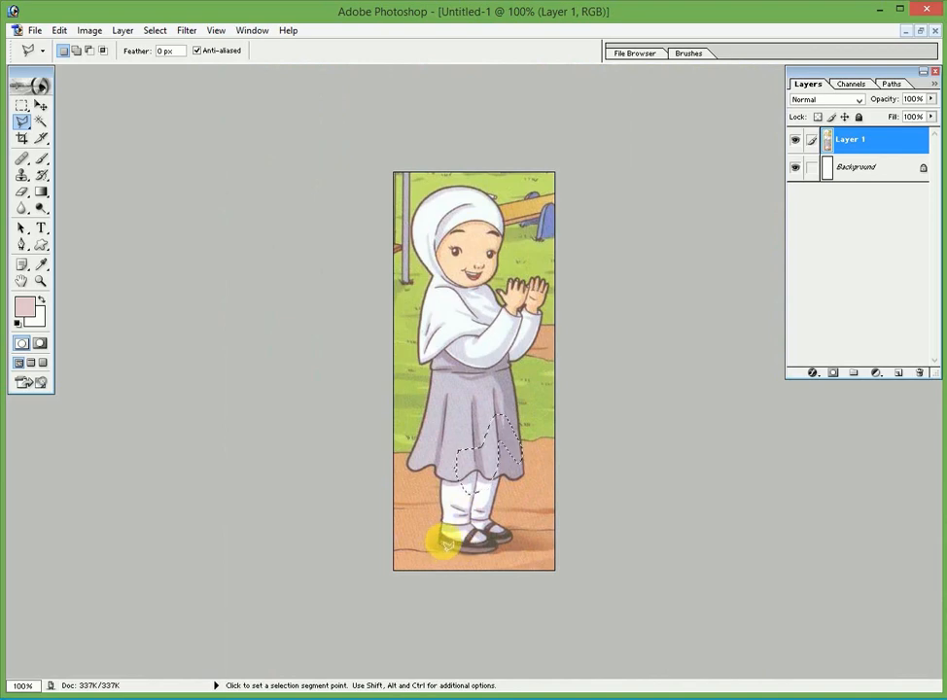
key("ctrl+plus")
key("ctrl+plus")
key("ctrl+plus")
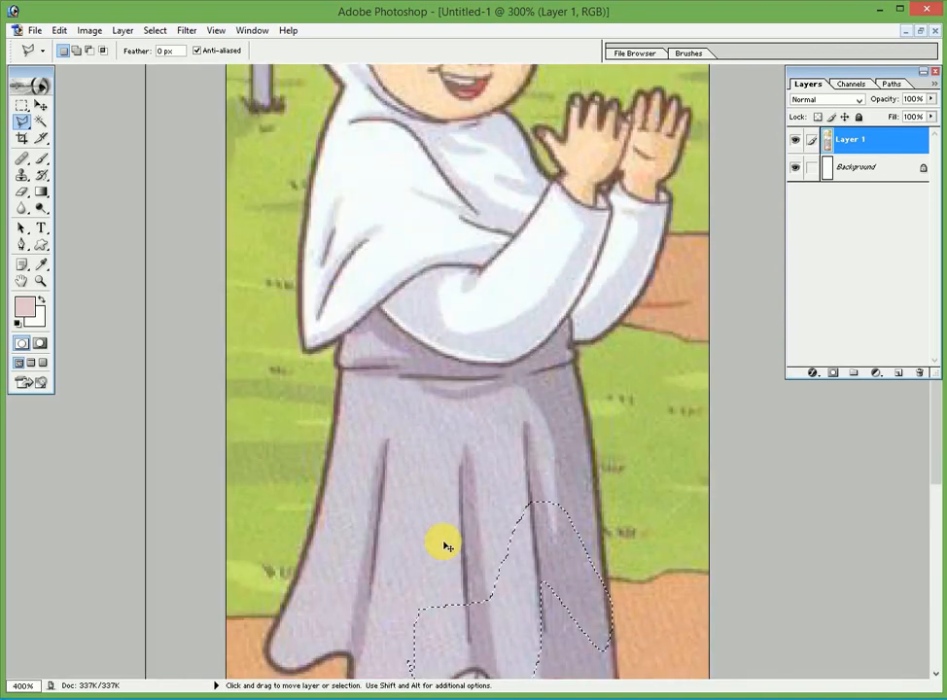
key("ctrl+plus")
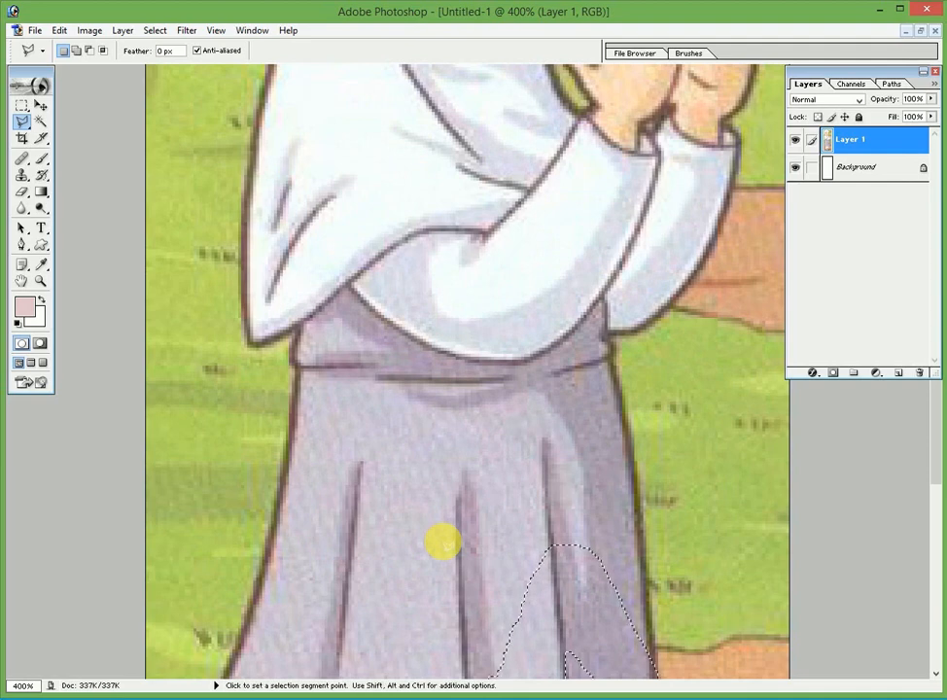
Pan down to the skirt hem, legs and shoes, then deselect the earlier skirt selection
key("space")
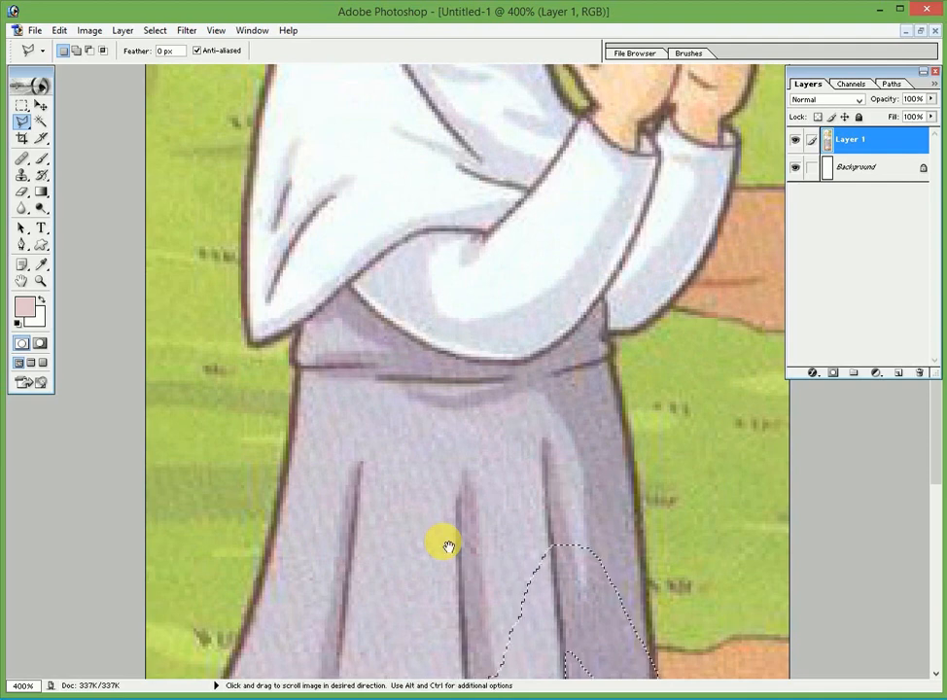
key("space")
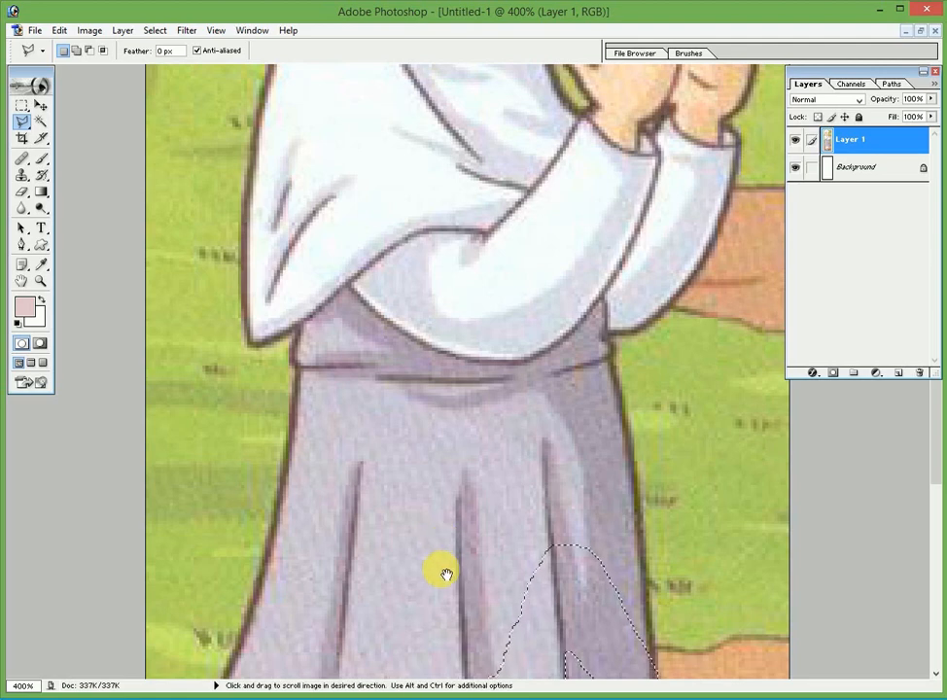
left_click(441, 596)
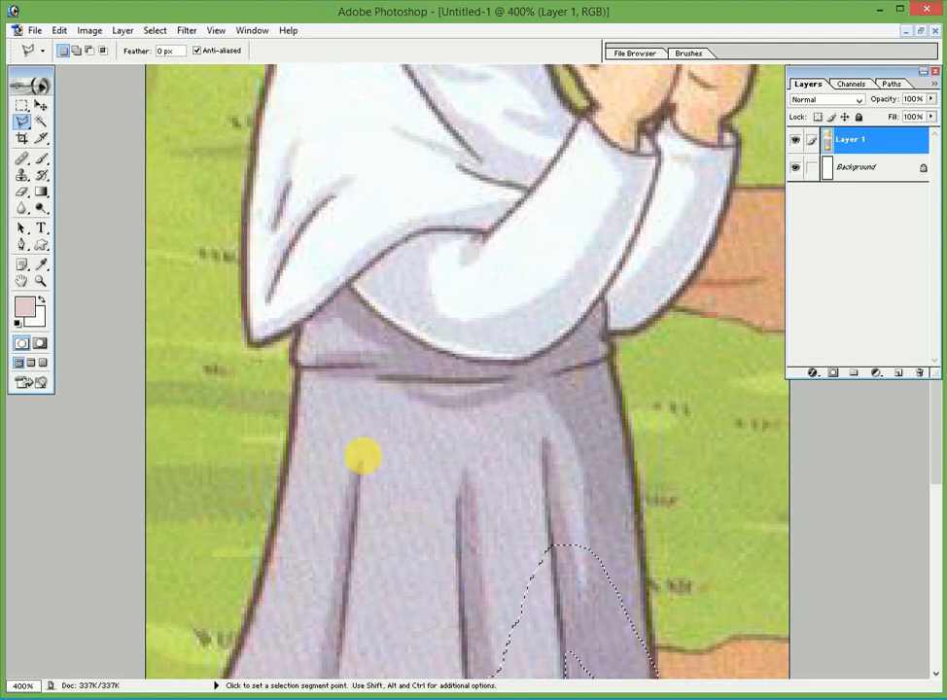
key("space")
left_click_drag(374, 477, 389, 328)
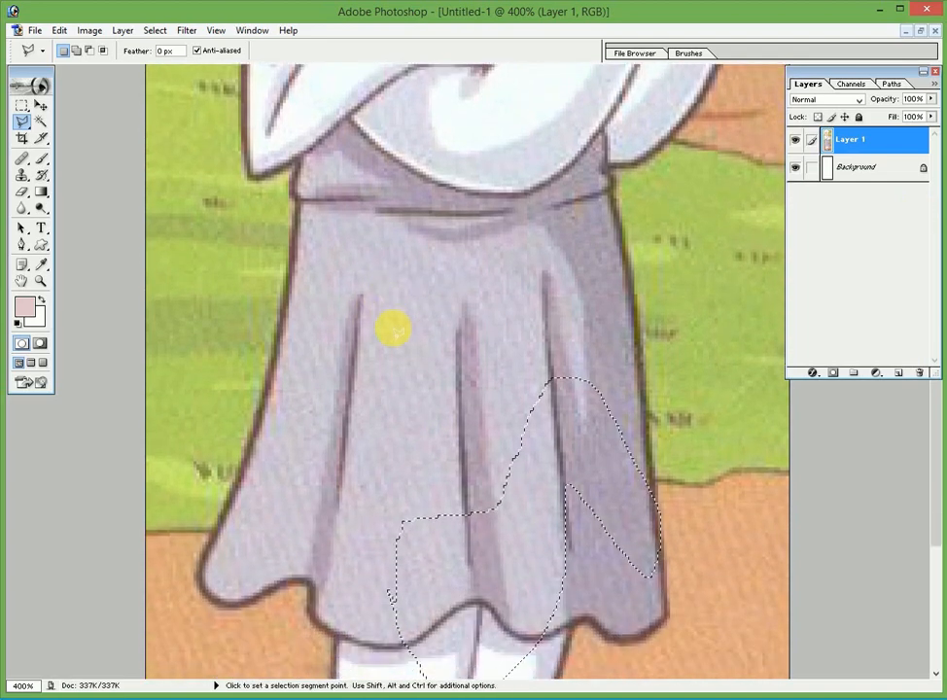
key("space")
left_click_drag(395, 460, 406, 280)
left_click_drag(376, 374, 396, 261)
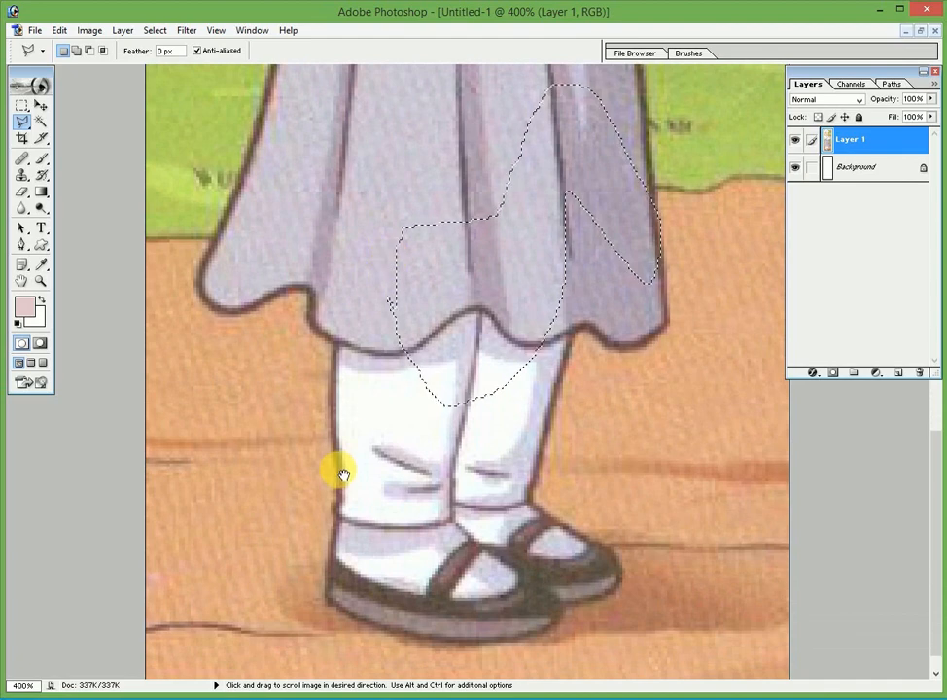
left_click_drag(347, 415, 349, 391)
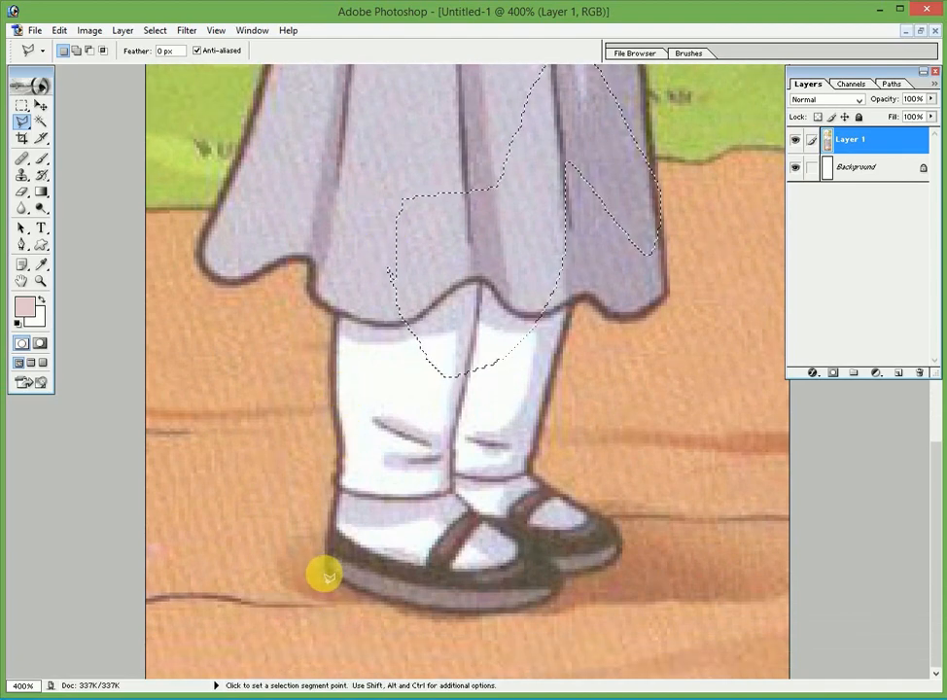
key("ctrl+d")
Trace Polygonal Lasso outlines from the left shoe up the sock edge to the skirt hem
left_click(325, 568)
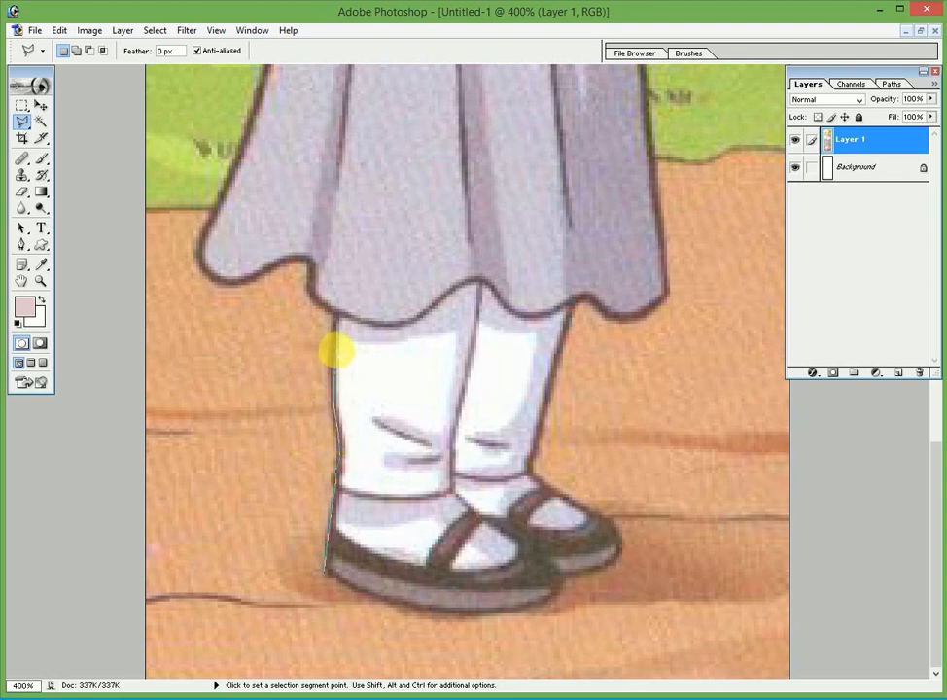
left_click(333, 344)
left_click(332, 316)
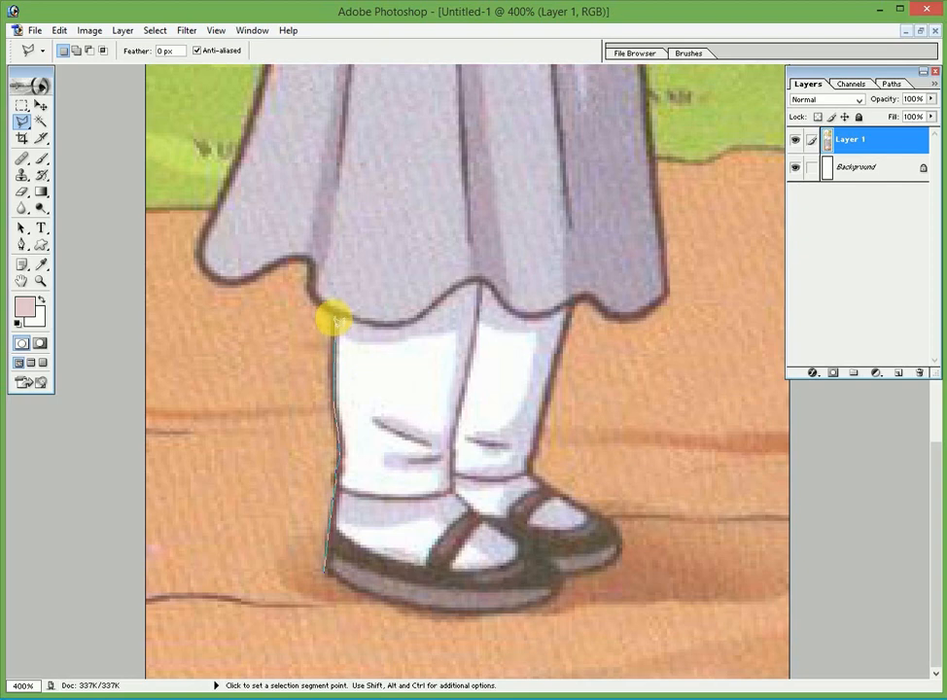
double_click(333, 319)
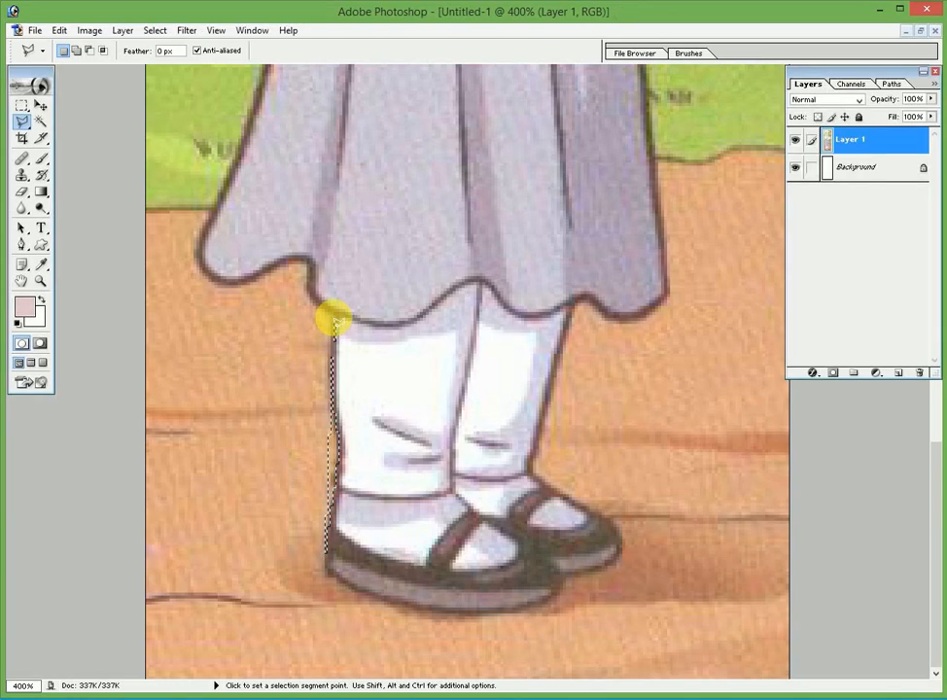
left_click(327, 576)
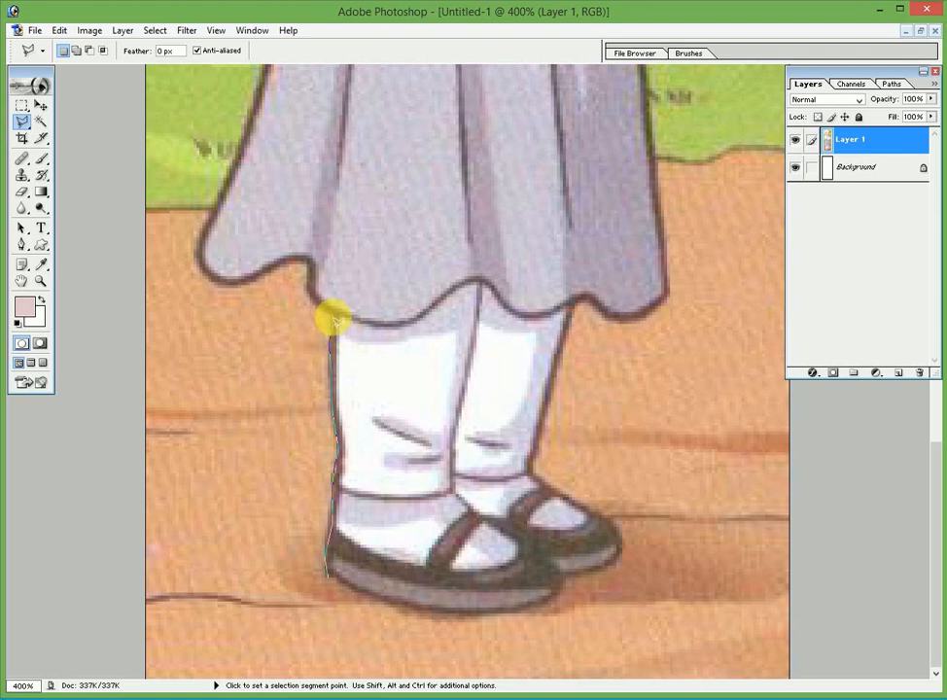
left_click(330, 317)
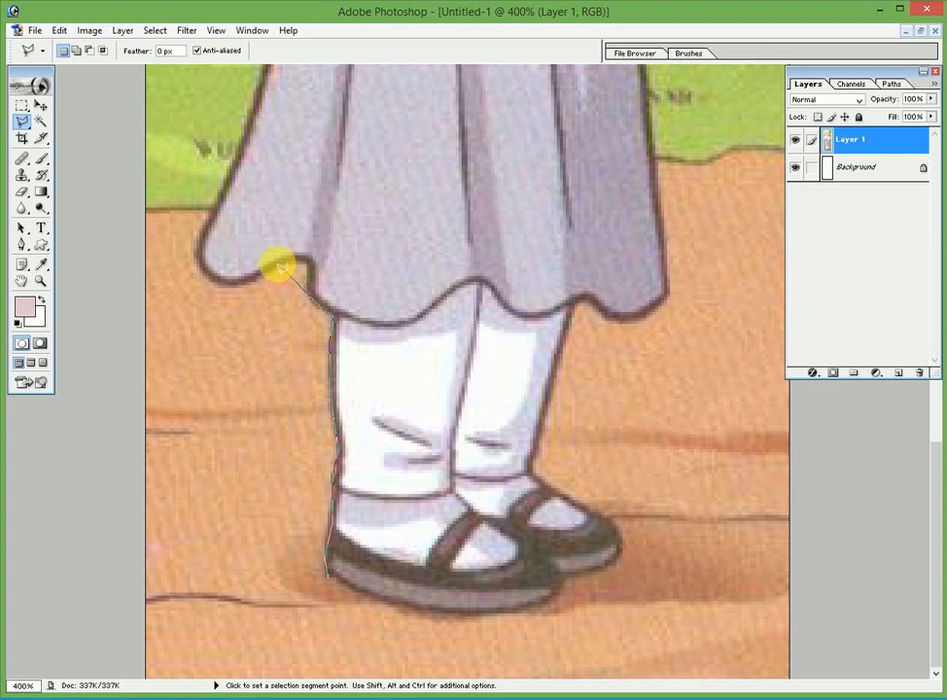
double_click(273, 268)
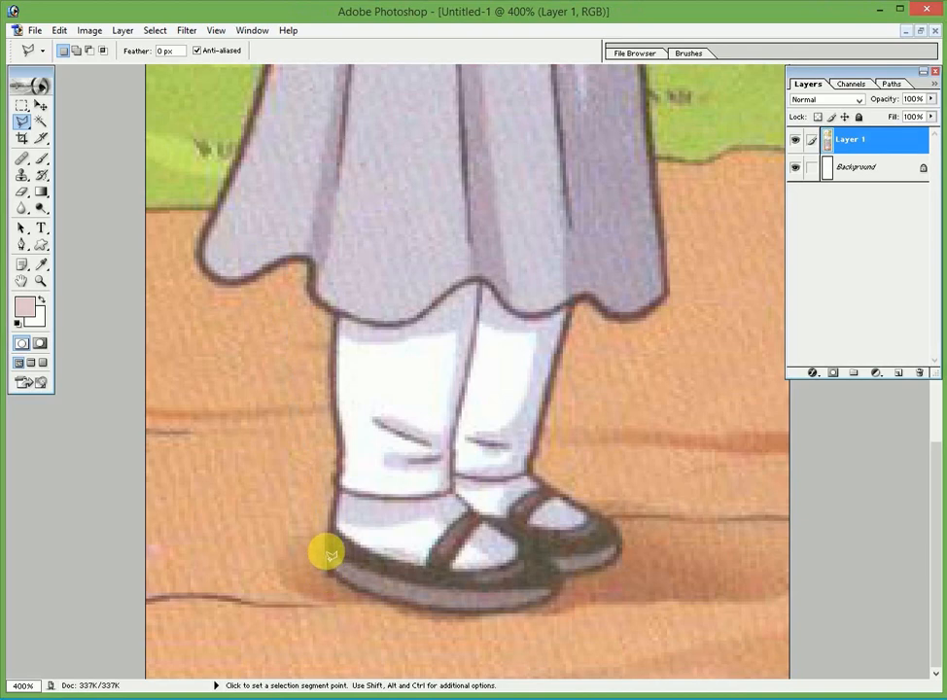
Restart the outline at the leg, run it along the hem, and climb the skirt's left edge
left_click(334, 480)
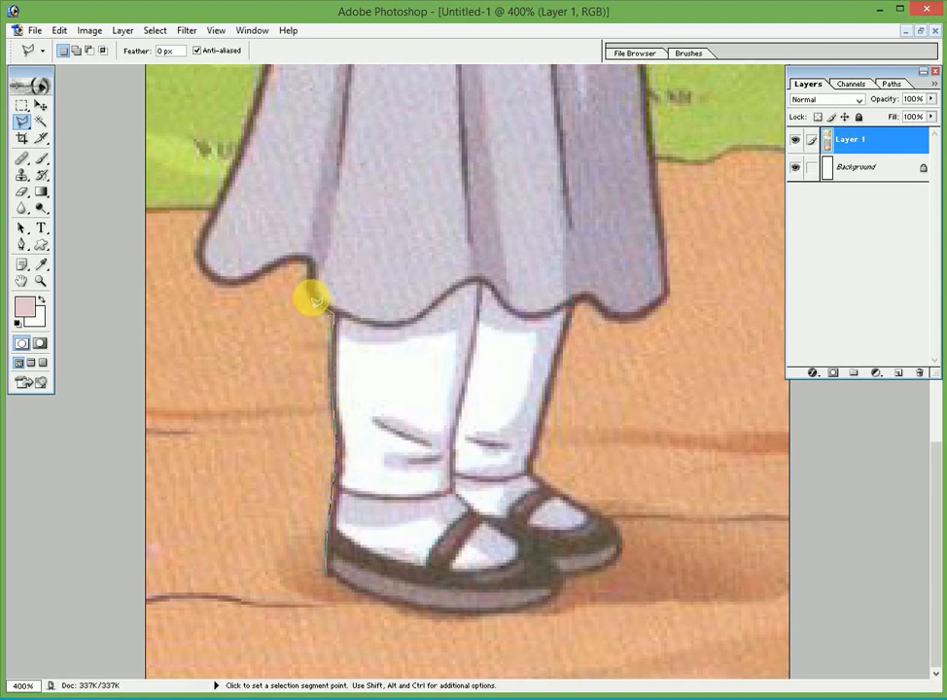
left_click(313, 297)
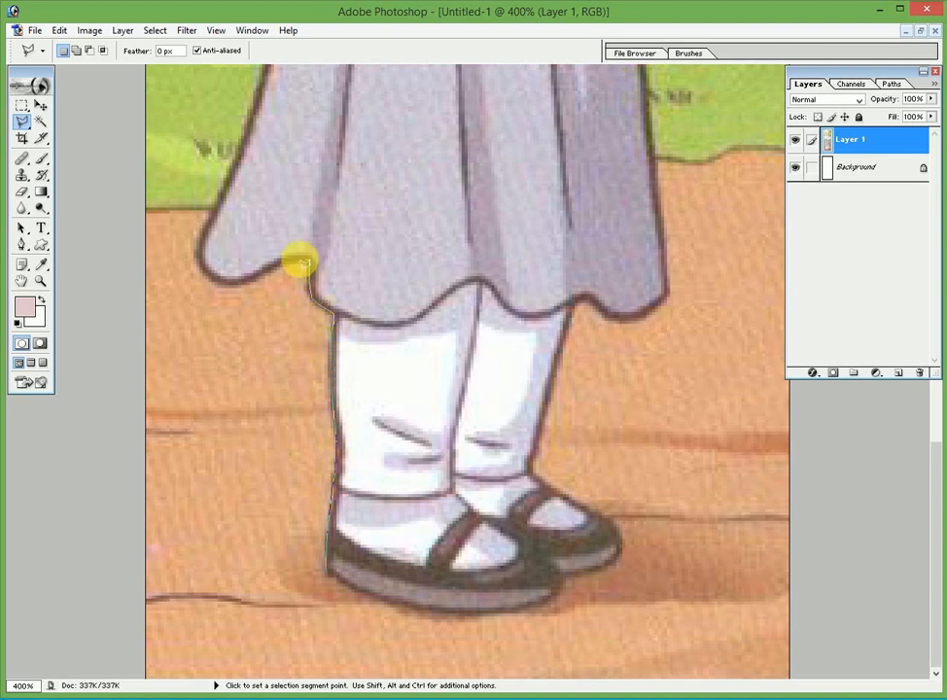
left_click(304, 261)
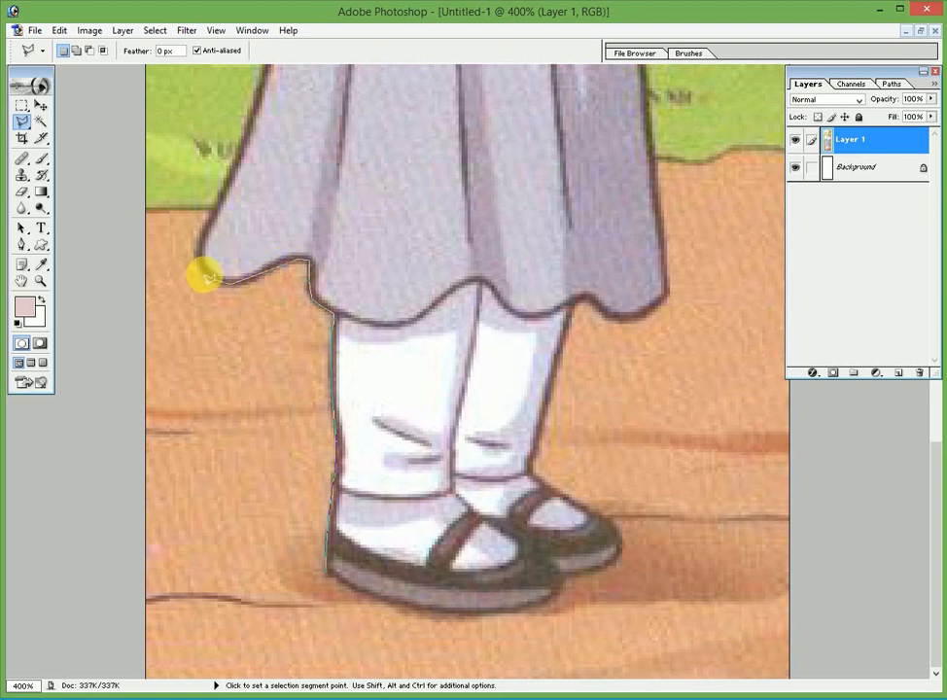
left_click(200, 272)
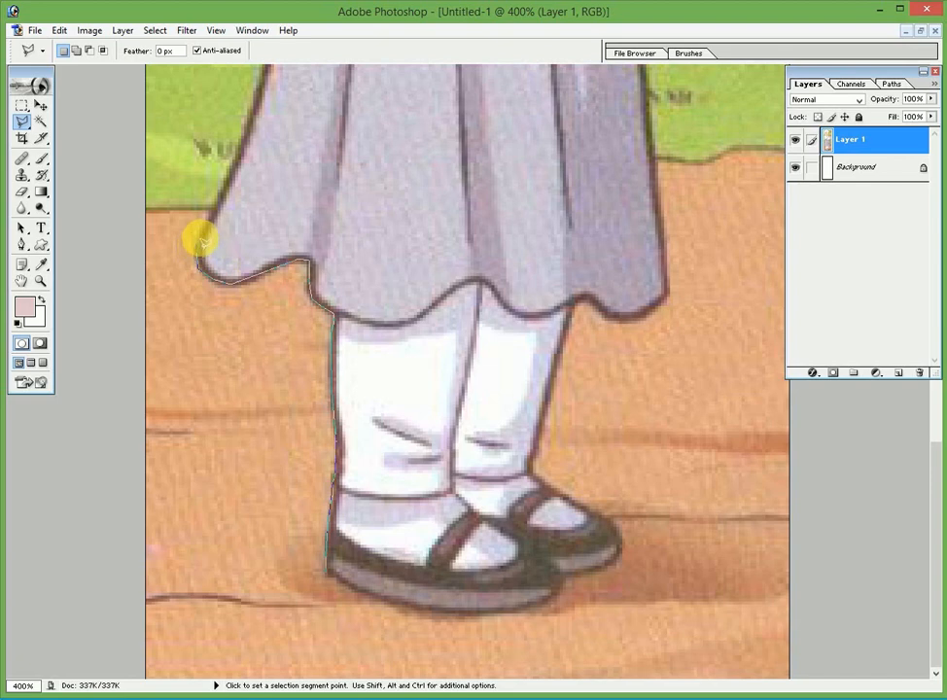
left_click(232, 171)
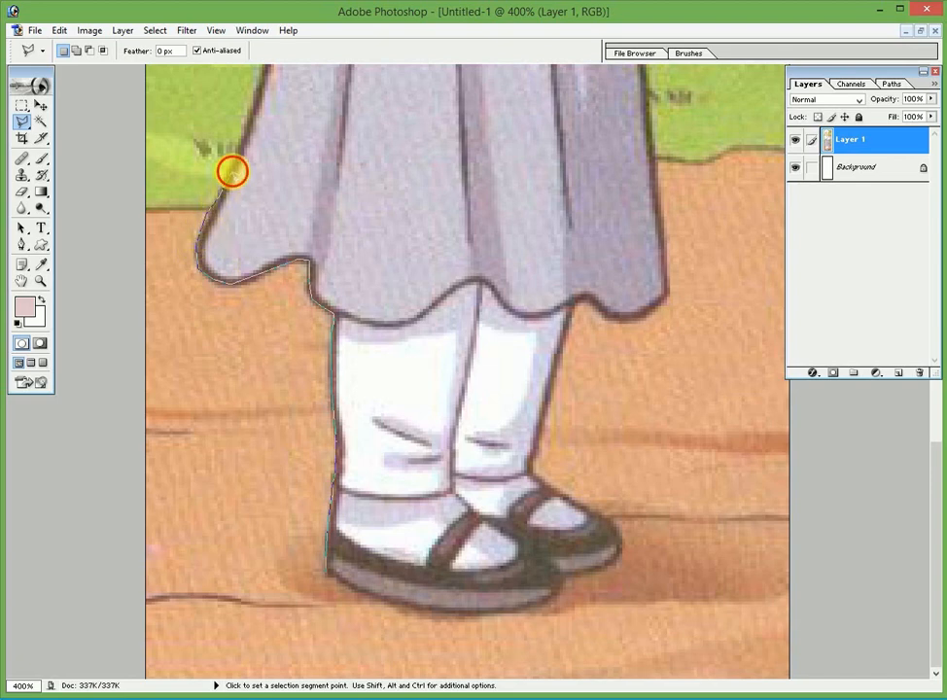
left_click(241, 148)
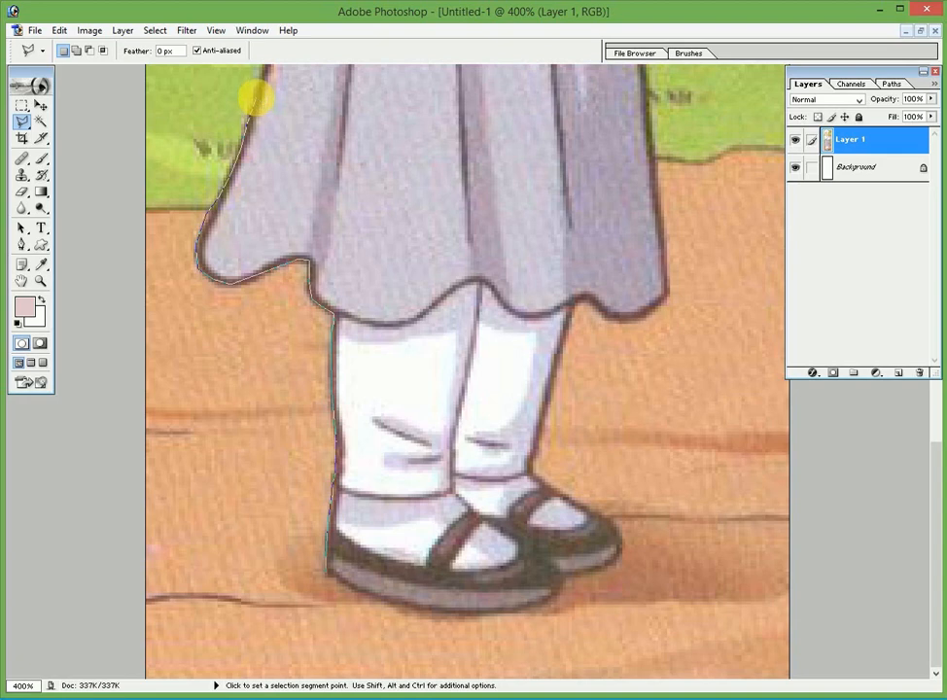
Extend the outline past the waist and under the sleeve, then up the hijab's left edge to its top
mouse_move(262, 103)
left_mouse_down()
mouse_move(235, 349)
mouse_move(237, 454)
left_mouse_up()
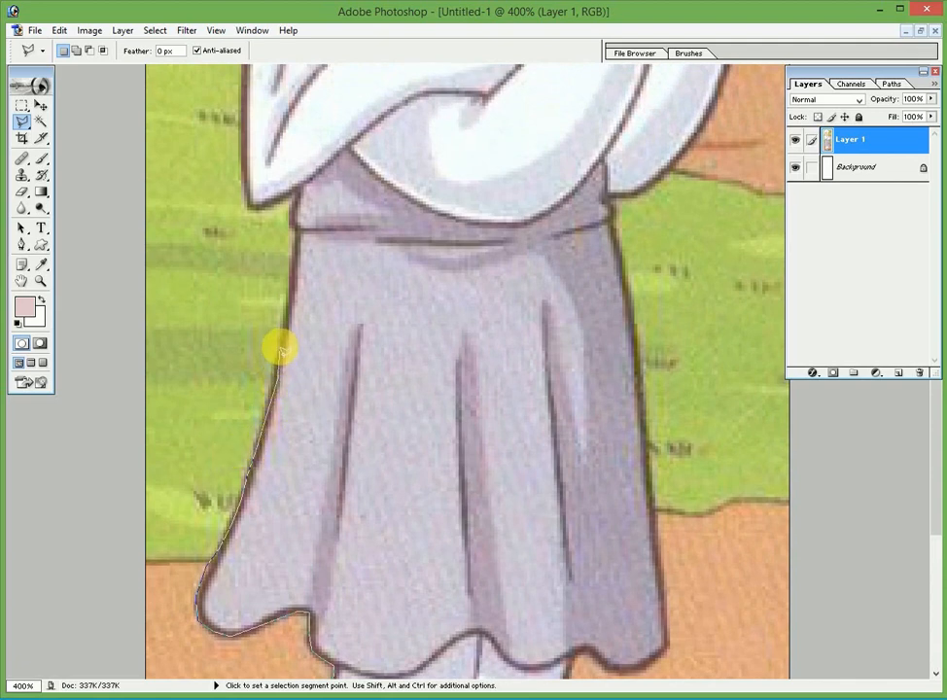
left_click(295, 227)
left_click(294, 195)
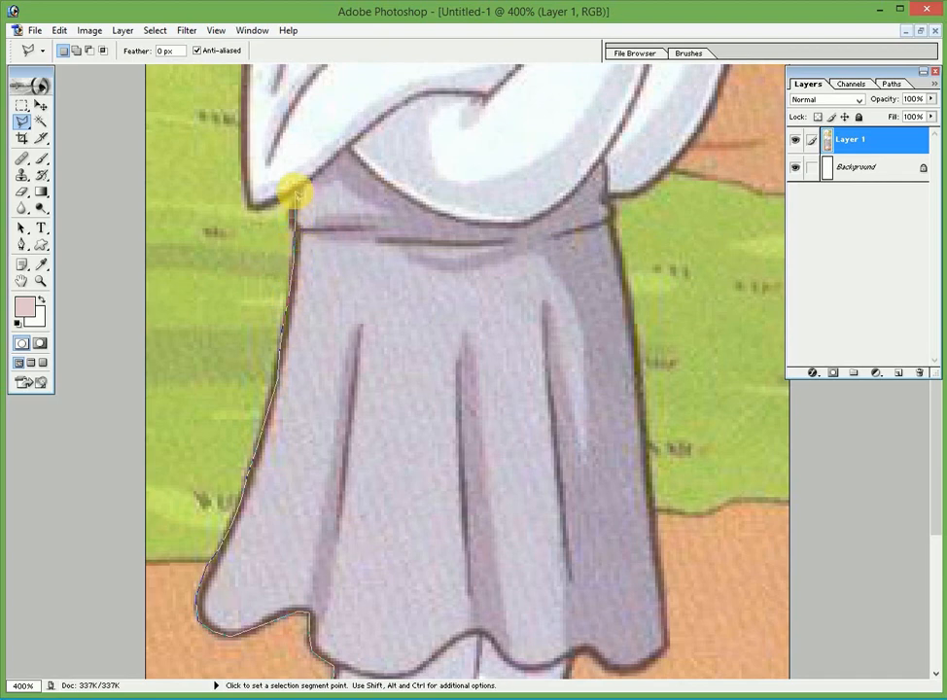
left_click(257, 206)
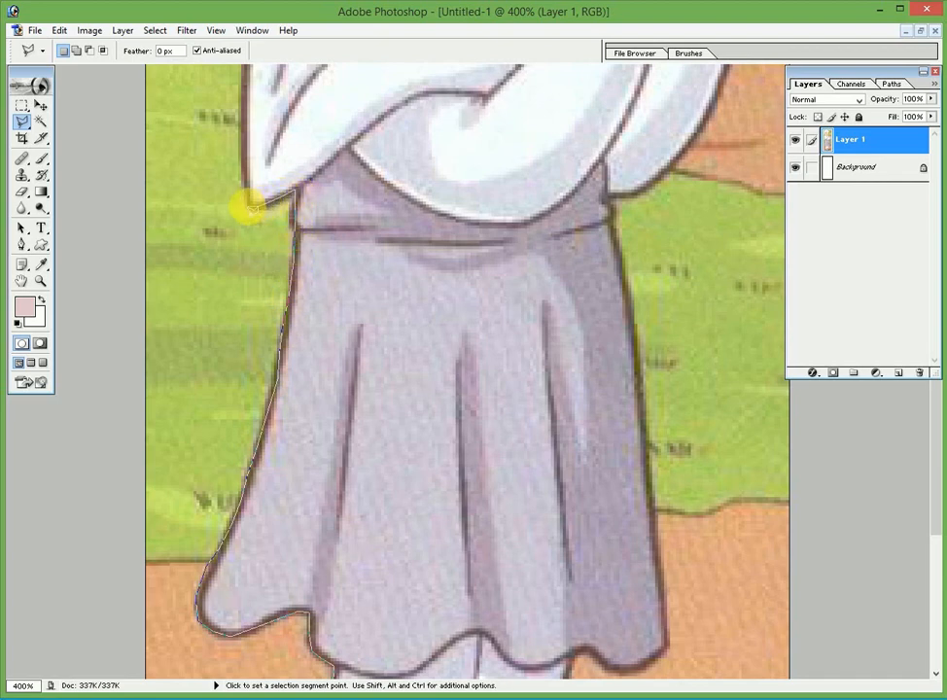
left_click_drag(251, 205, 224, 439)
left_click(245, 372)
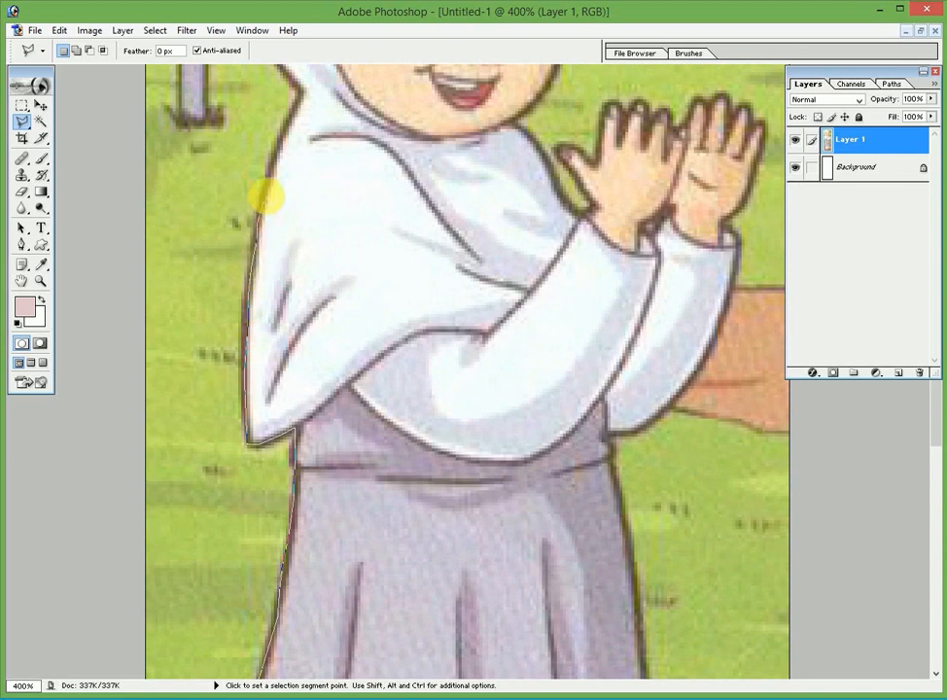
left_click_drag(274, 182, 258, 321)
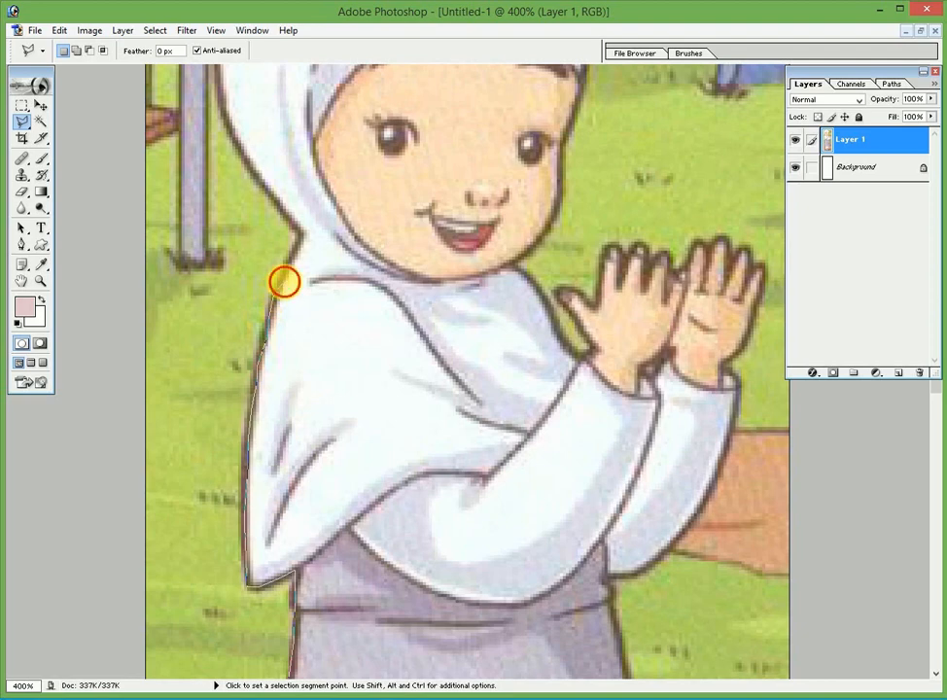
left_click(296, 234)
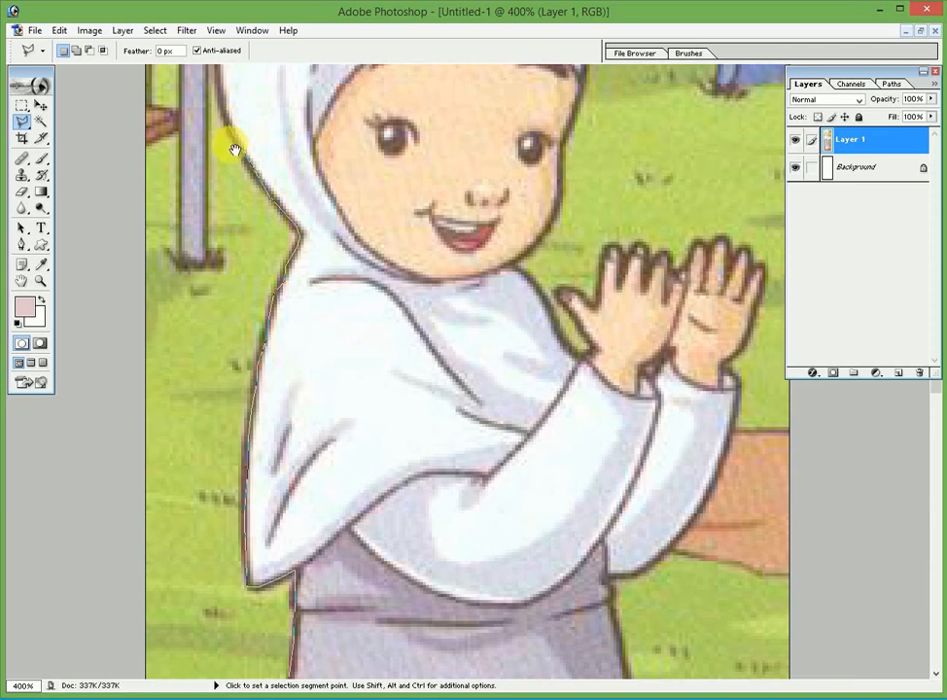
mouse_move(232, 143)
left_mouse_down()
mouse_move(245, 317)
mouse_move(224, 298)
left_mouse_up()
left_click(218, 243)
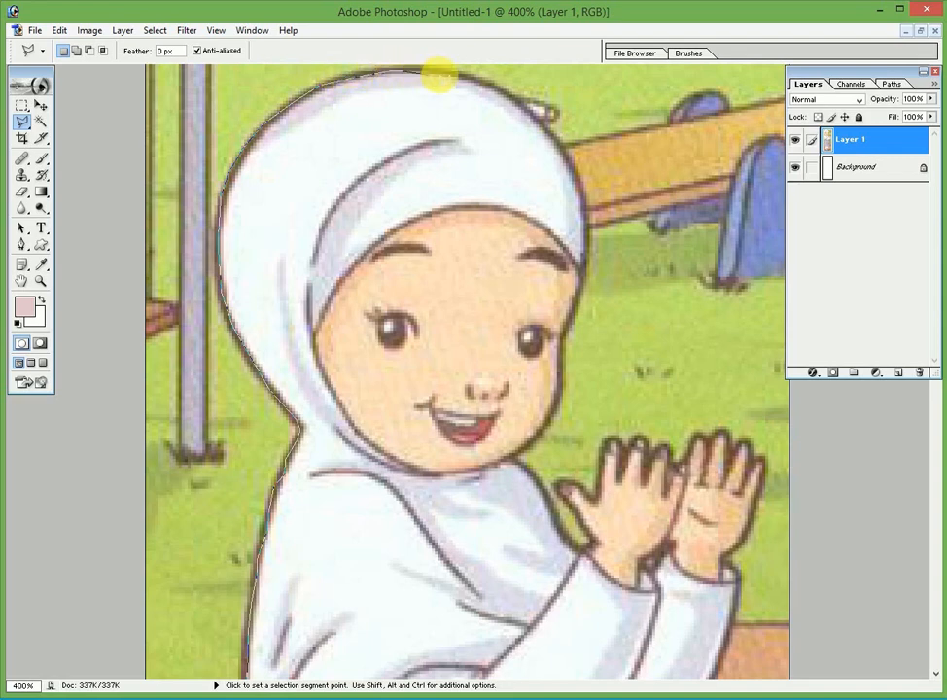
Carry the outline over the hijab's top, down its right side, and along the face to the jaw
left_click(488, 84)
left_click(538, 127)
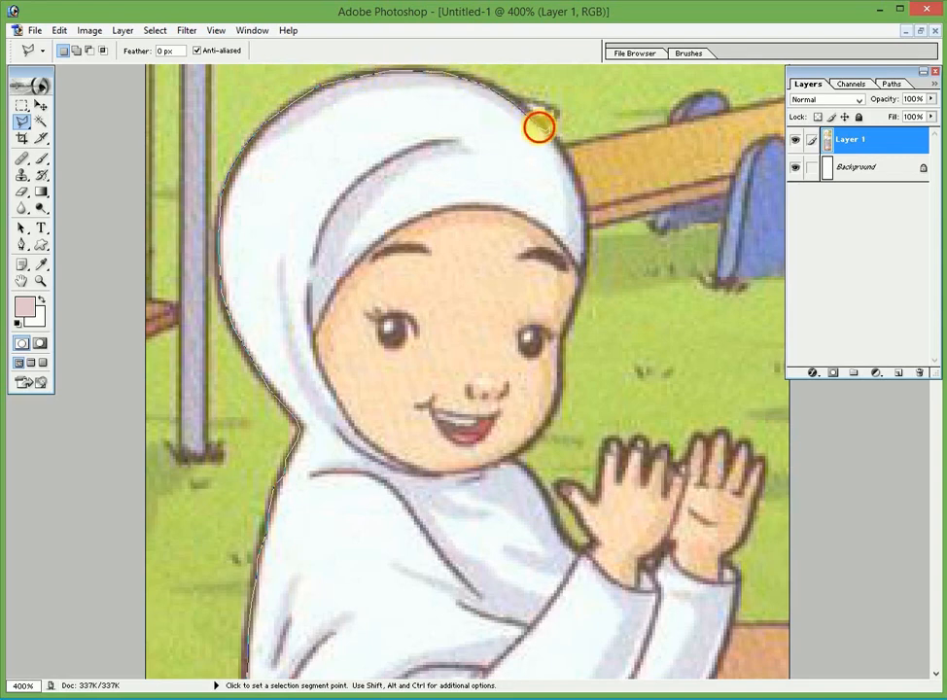
left_click(570, 159)
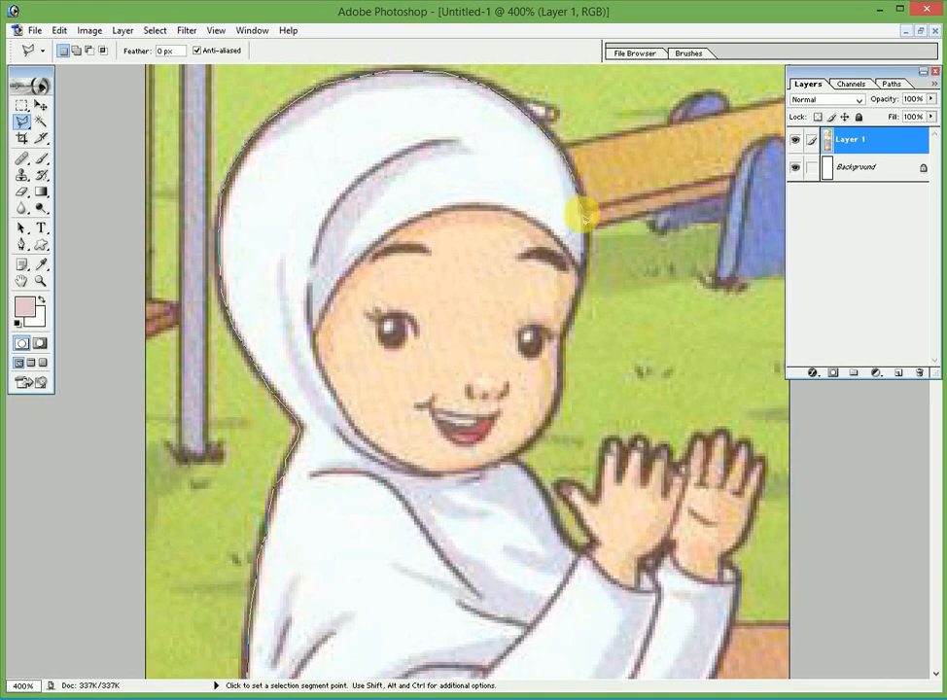
left_click(585, 228)
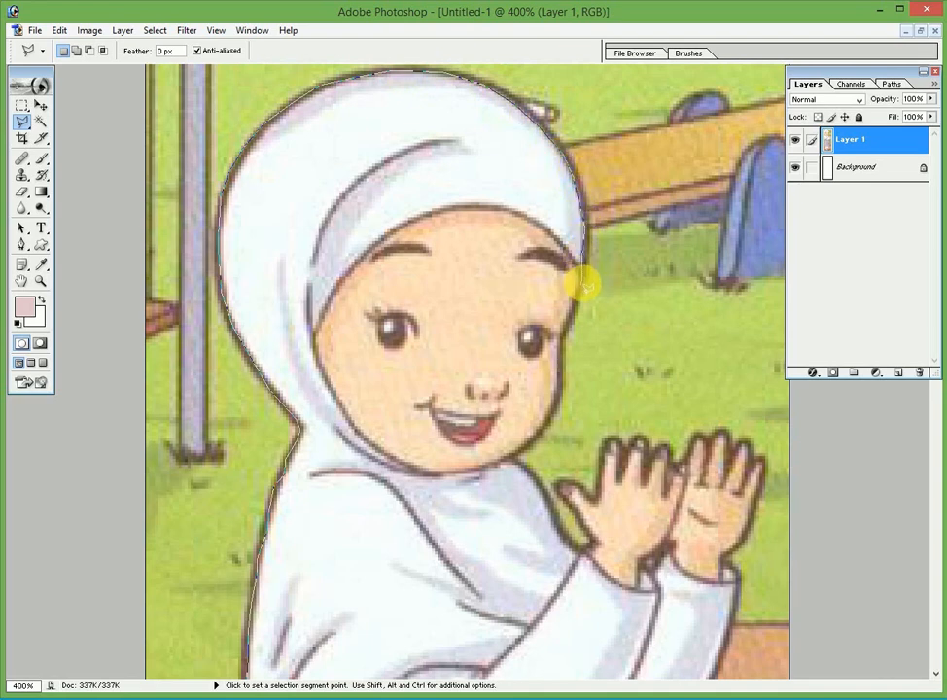
left_click(573, 299)
left_click(563, 328)
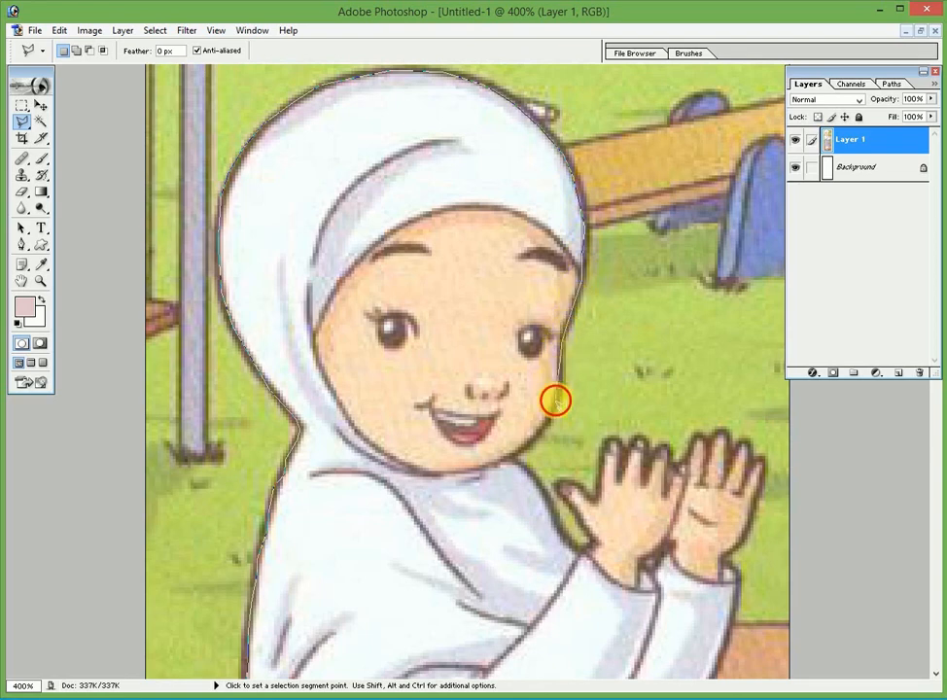
left_click(561, 399)
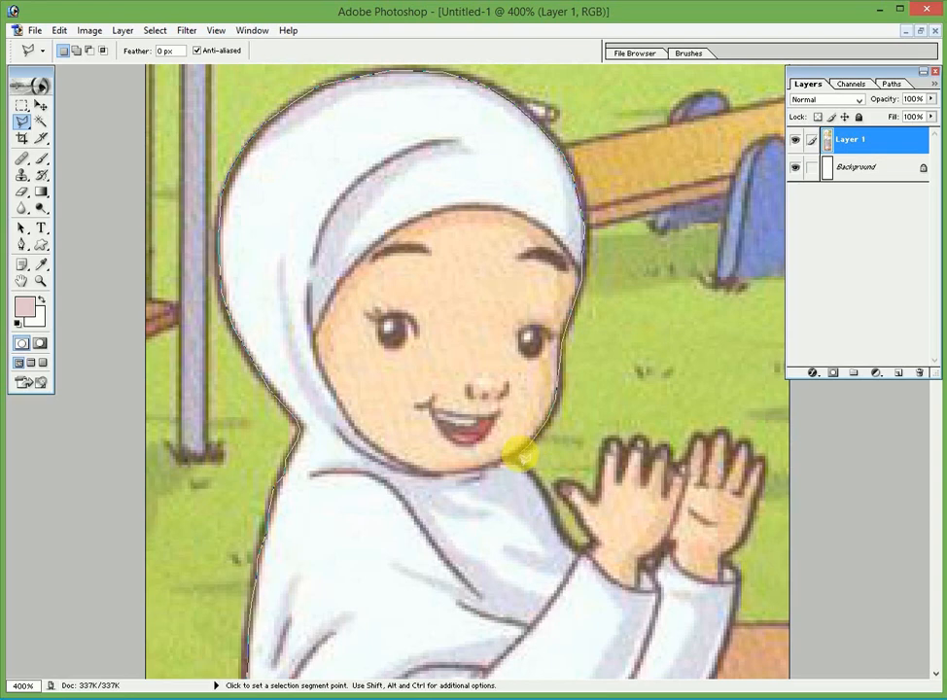
left_click(518, 469)
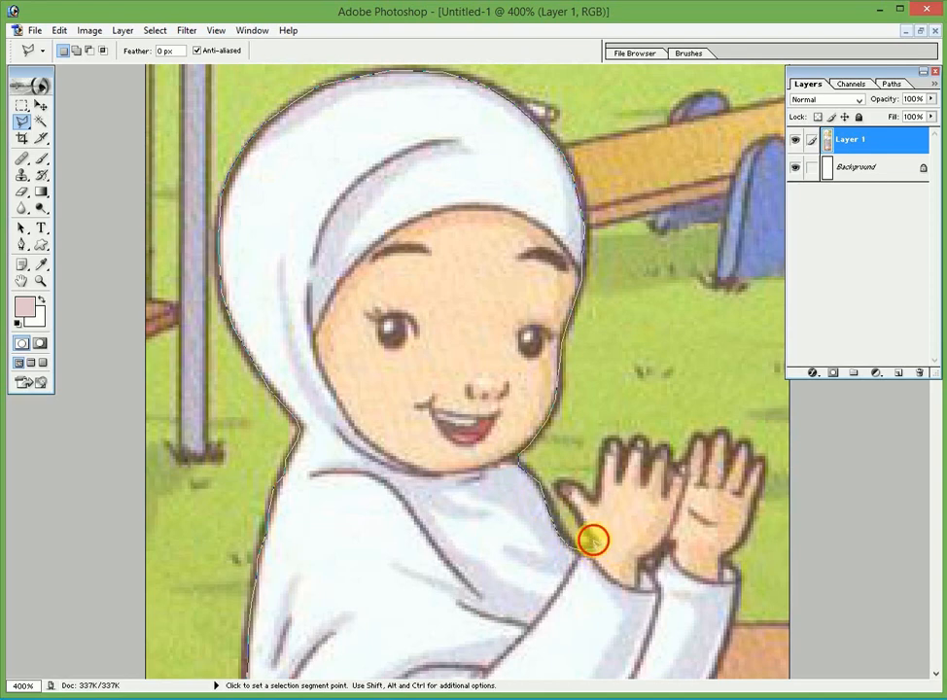
Continue the outline around the raised hands' fingertips and down the hand's edge
left_click(593, 540)
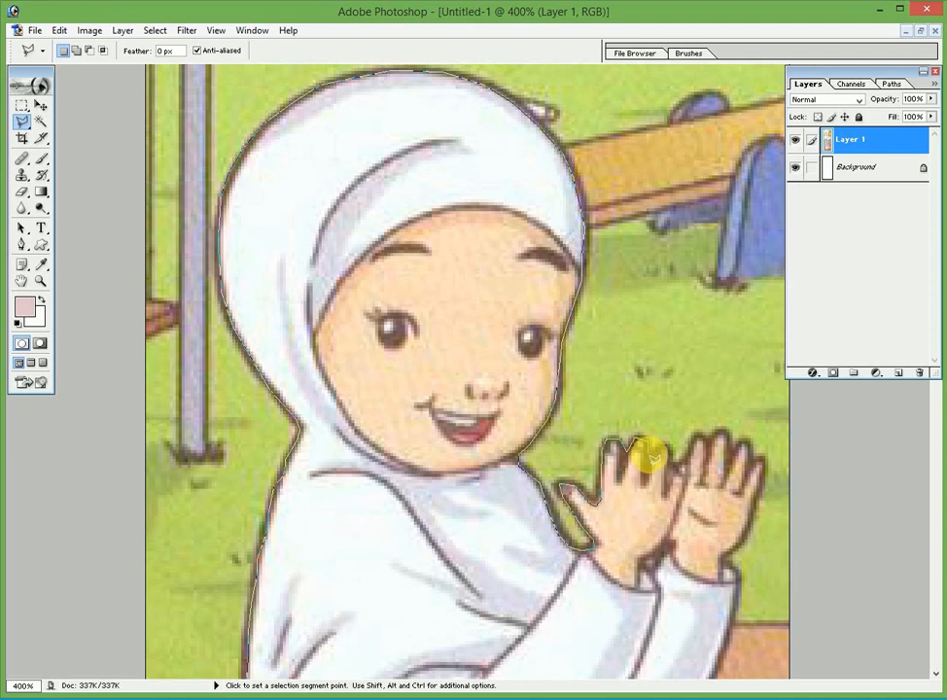
left_click(660, 450)
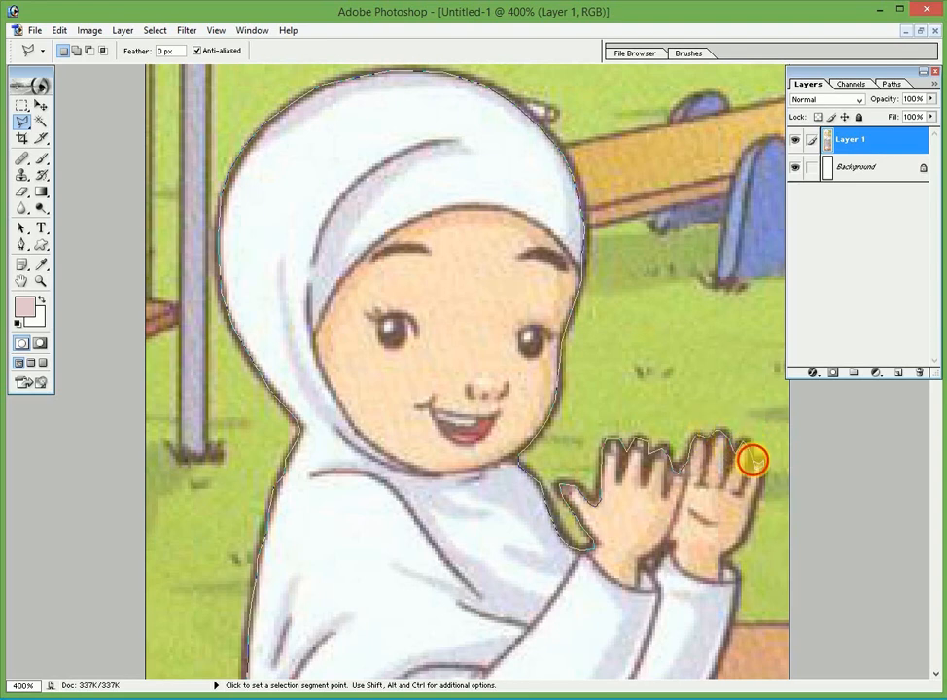
left_click(754, 460)
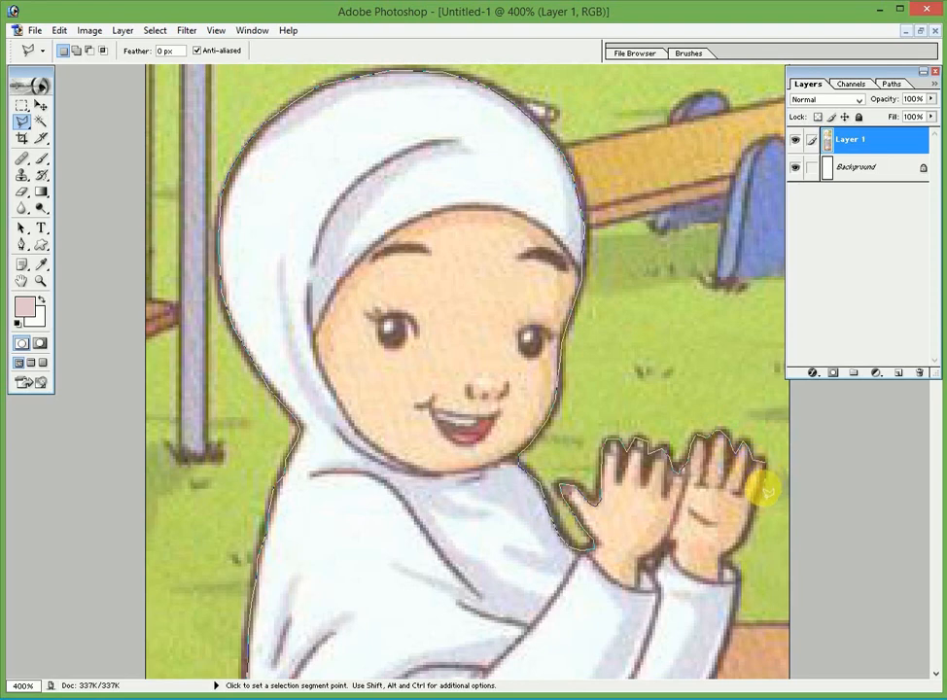
Add Polygonal Lasso points from the waist below the sleeve down the skirt's right edge
scroll(763, 490, "down", 3)
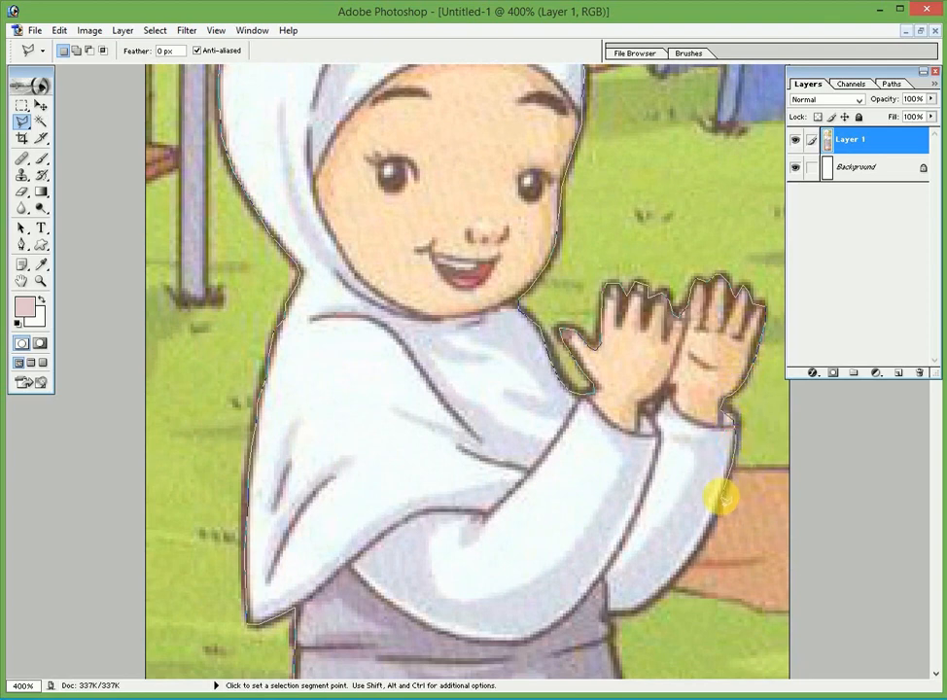
left_click_drag(725, 502, 714, 387)
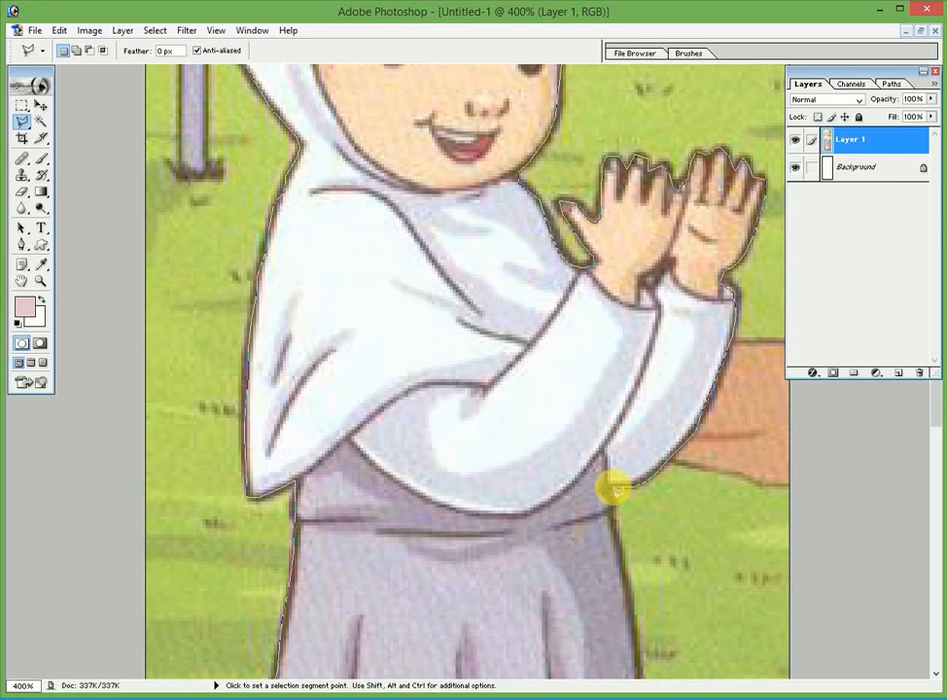
left_click_drag(605, 486, 590, 352)
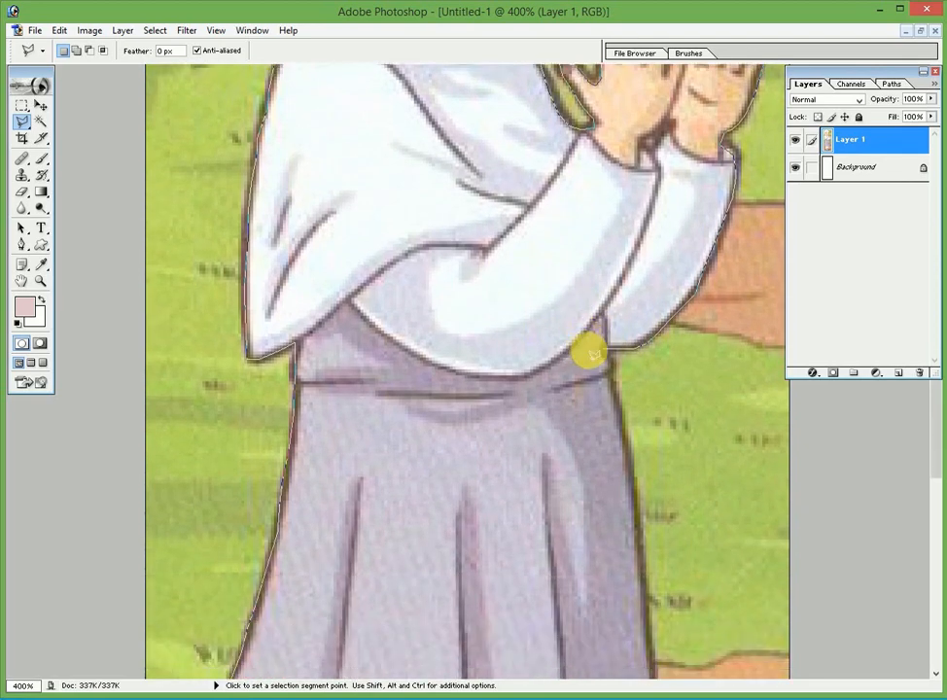
left_click(608, 364)
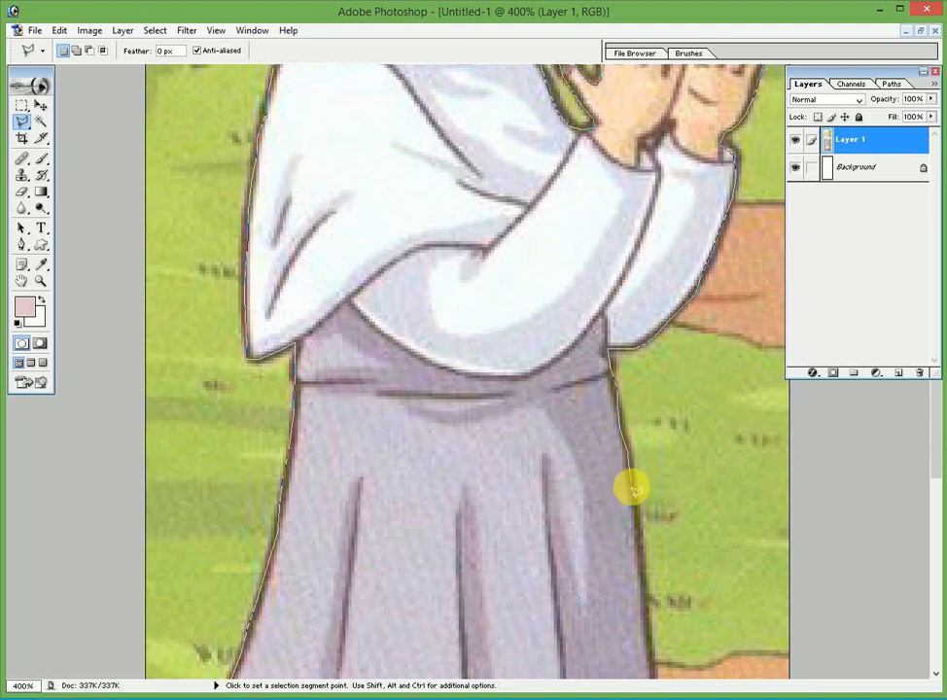
left_click_drag(634, 484, 623, 302)
left_click(634, 332)
left_click(642, 369)
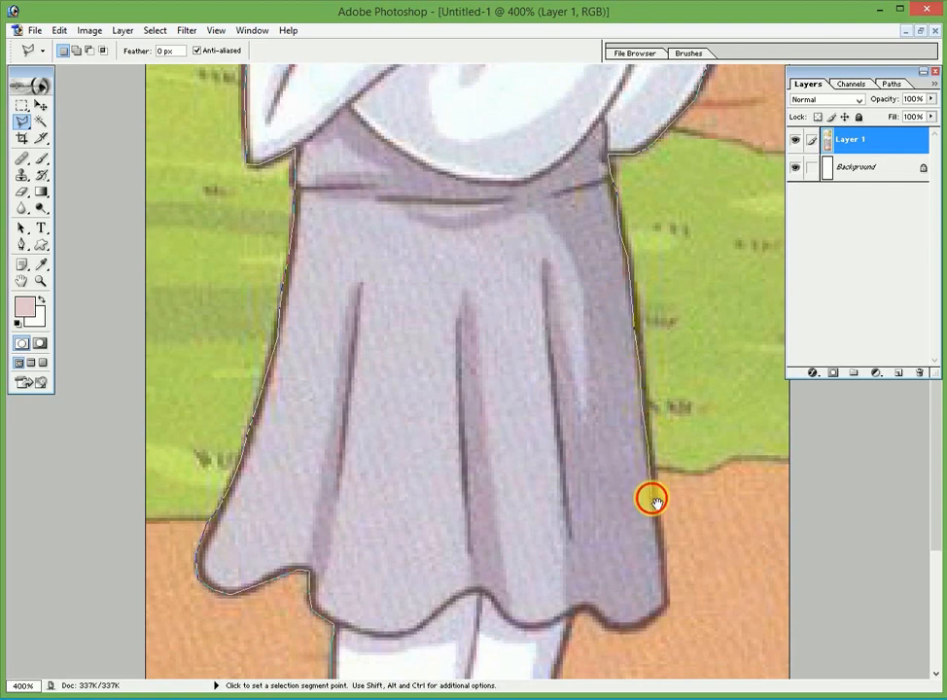
Continue the outline along the skirt hem, down the right sock and onto the shoe tip
scroll(653, 427, "down", 3)
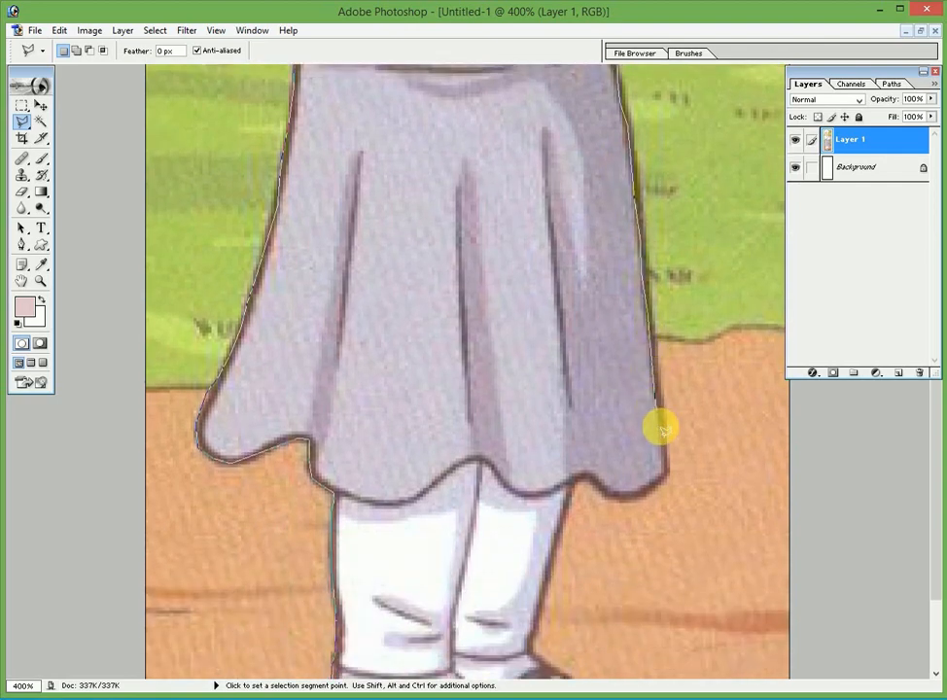
left_click(661, 454)
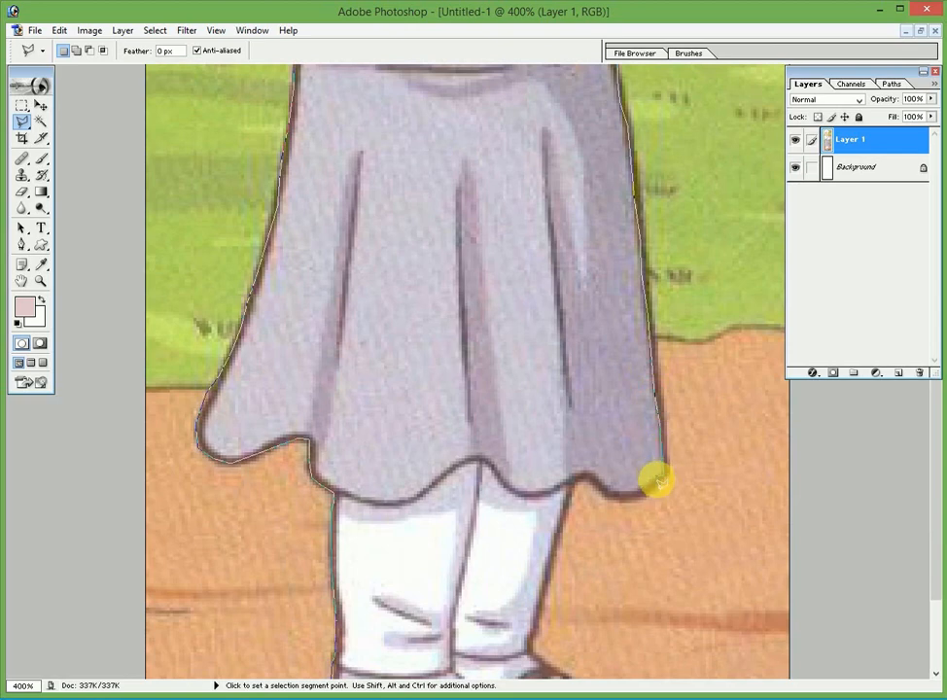
left_click(656, 485)
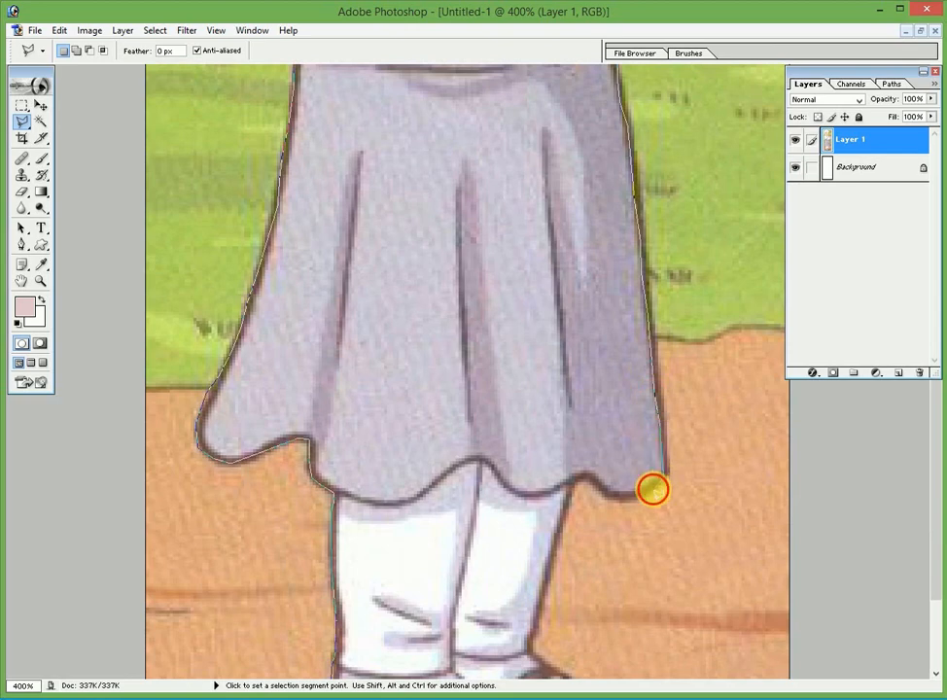
left_click(569, 487)
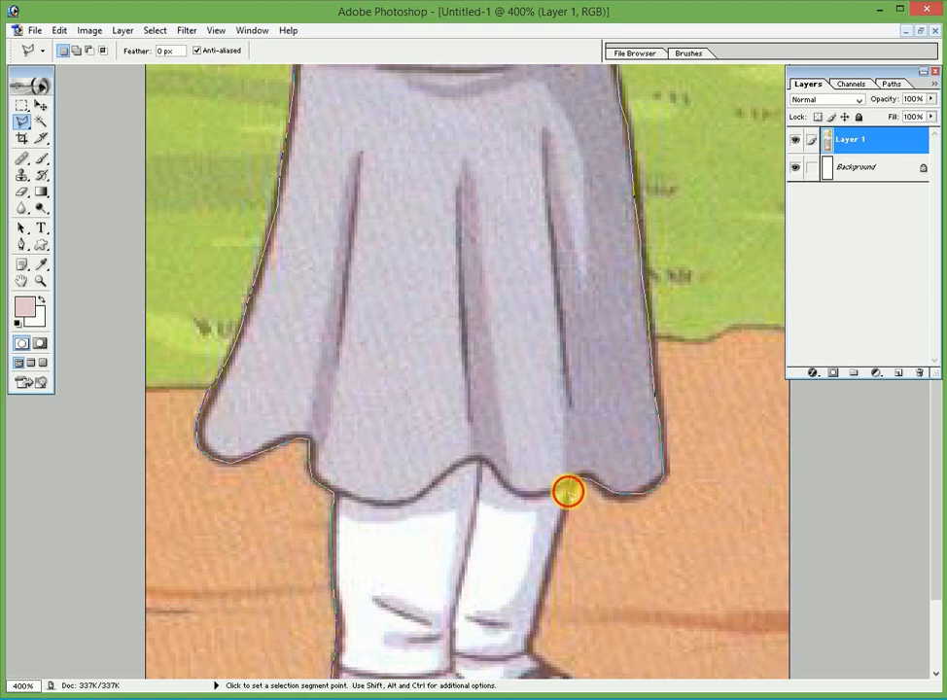
mouse_move(564, 503)
left_mouse_down()
mouse_move(565, 418)
mouse_move(554, 408)
left_mouse_up()
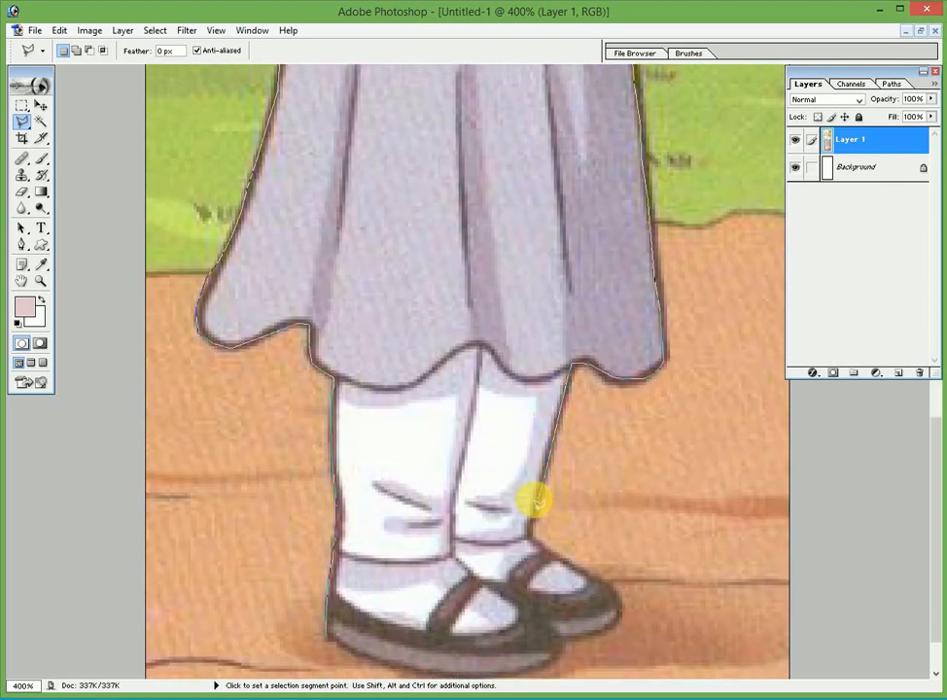
left_click(527, 534)
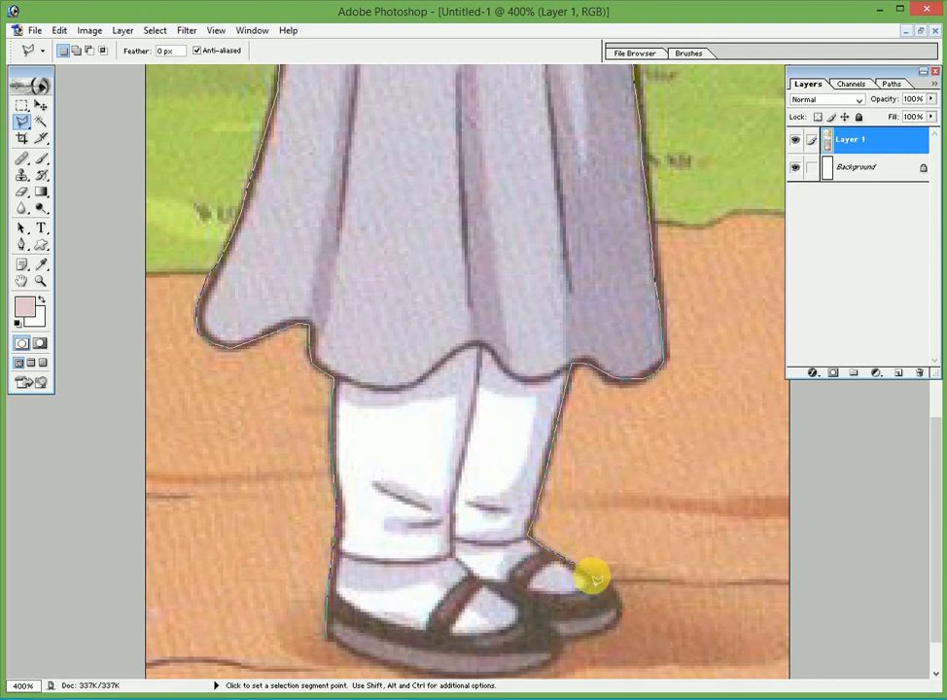
left_click(619, 590)
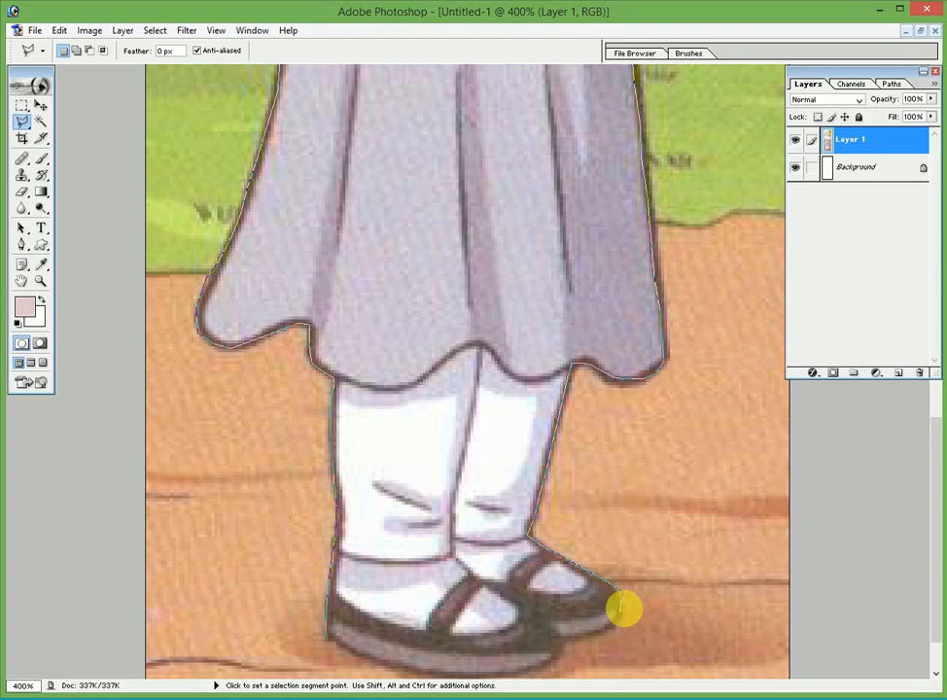
double_click(622, 609)
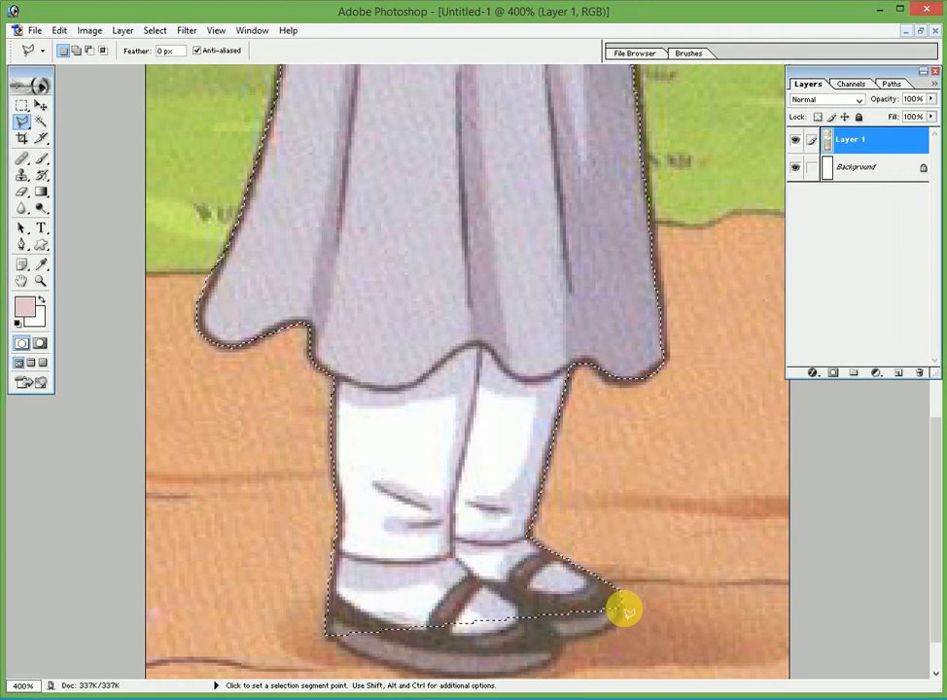
left_click(919, 32)
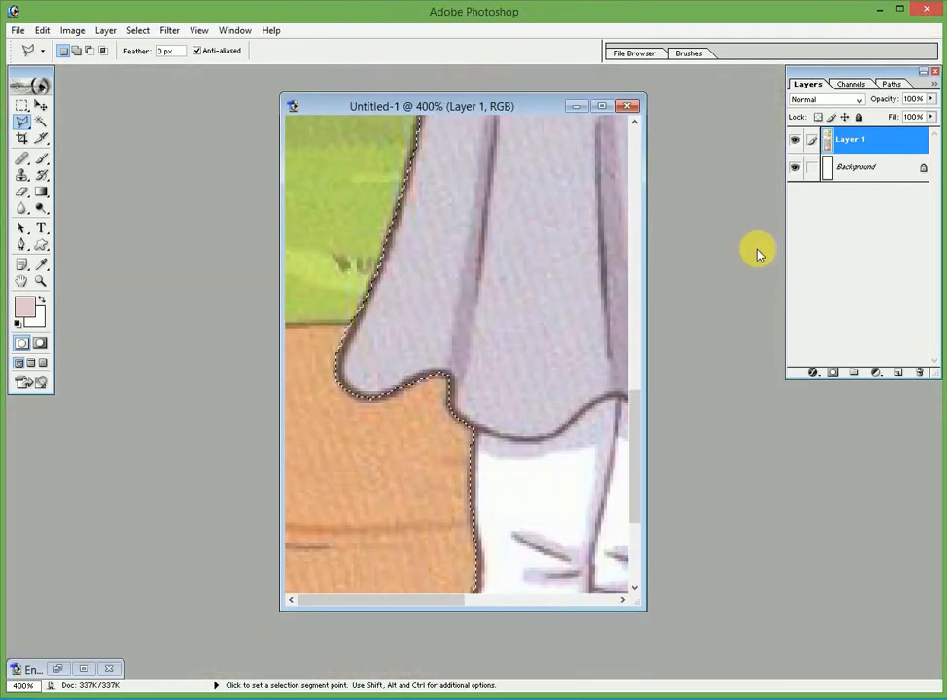
left_click(601, 106)
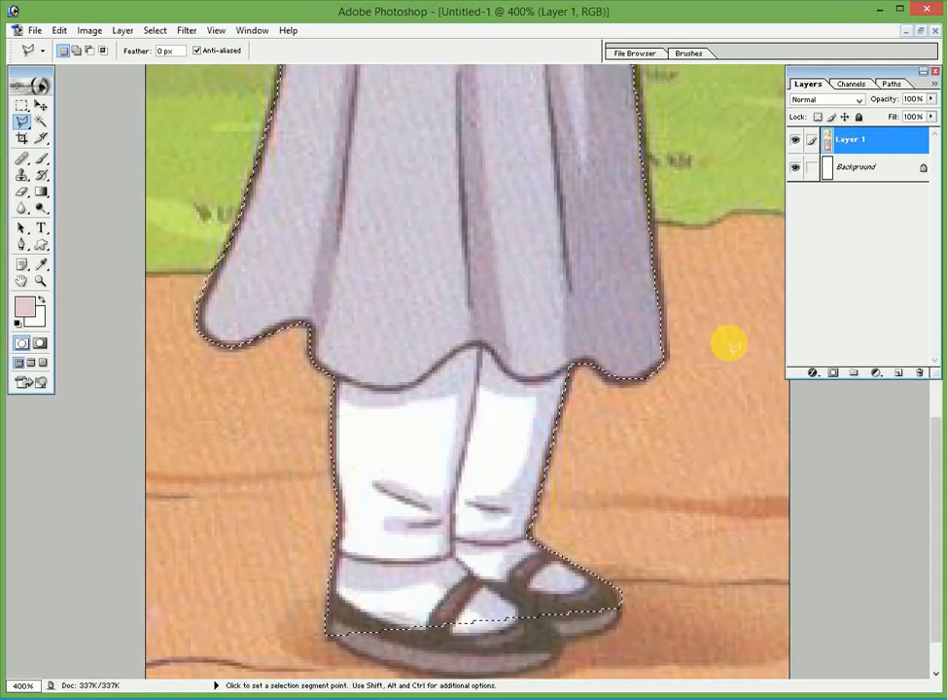
key("ctrl+minus")
key("ctrl+minus")
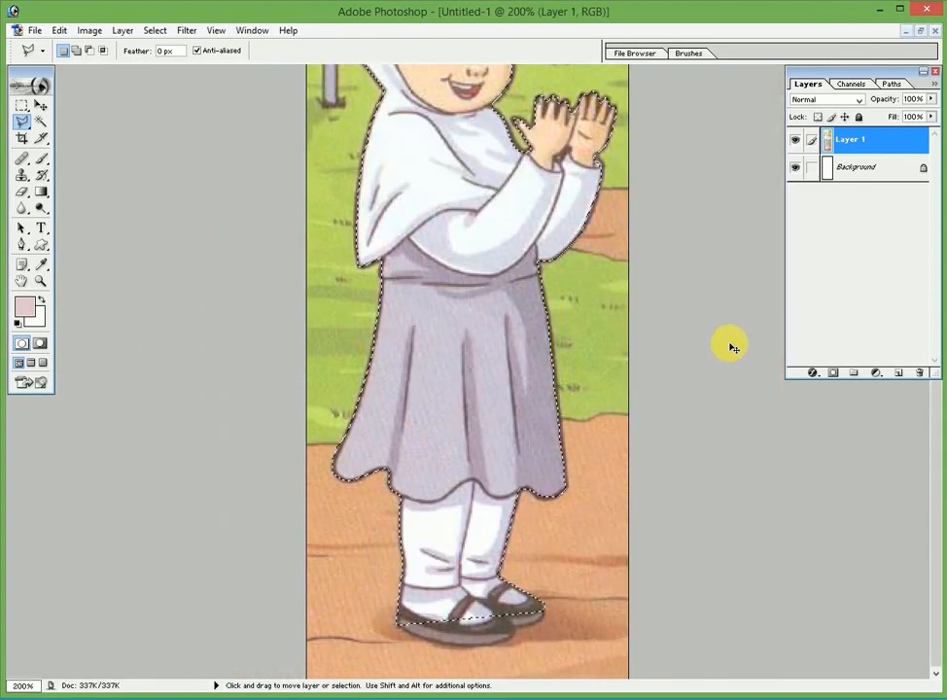
key("ctrl+minus")
key("ctrl+plus")
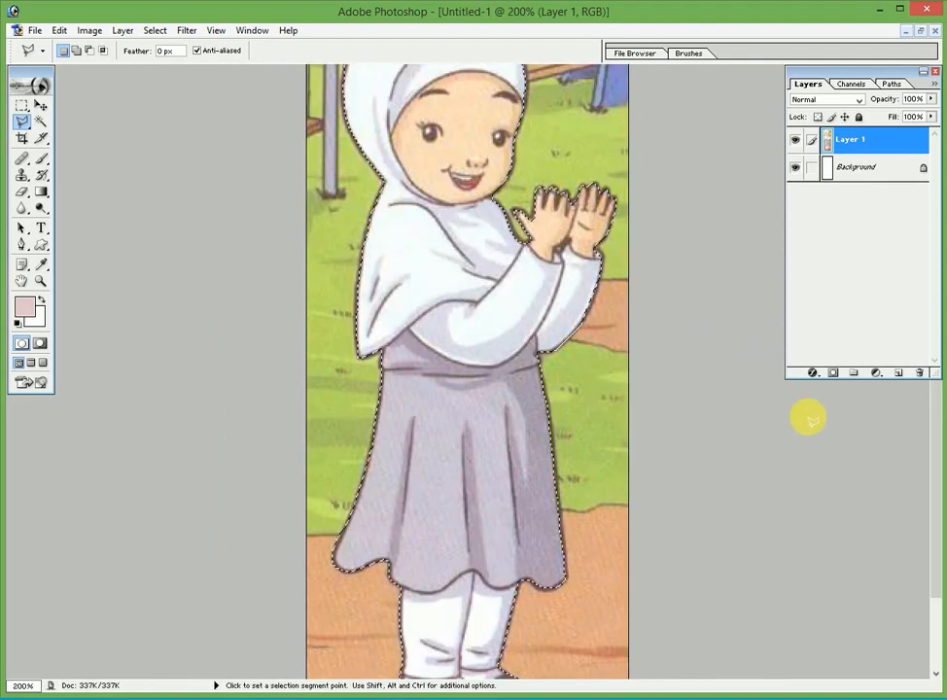
scroll(923, 506, "down", 3)
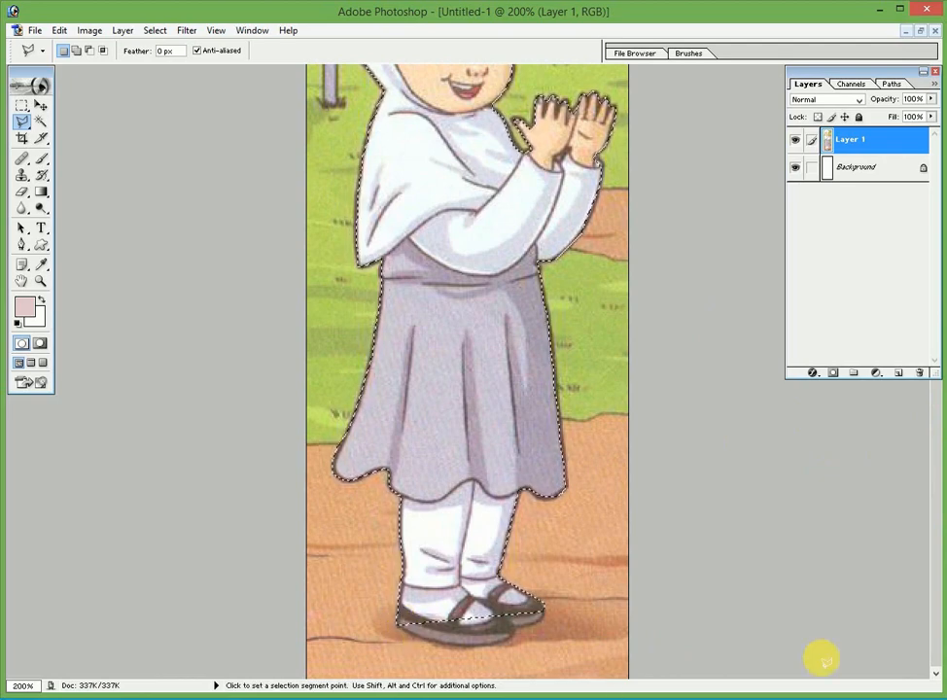
left_click_drag(936, 594, 936, 449)
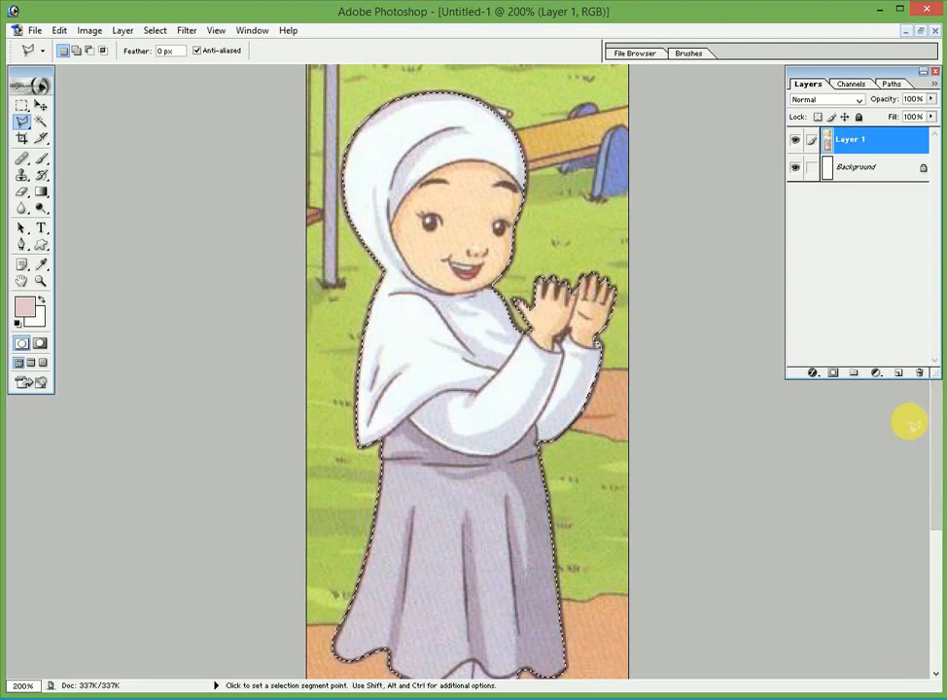
mouse_move(936, 457)
left_mouse_down()
mouse_move(931, 571)
mouse_move(931, 437)
left_mouse_up()
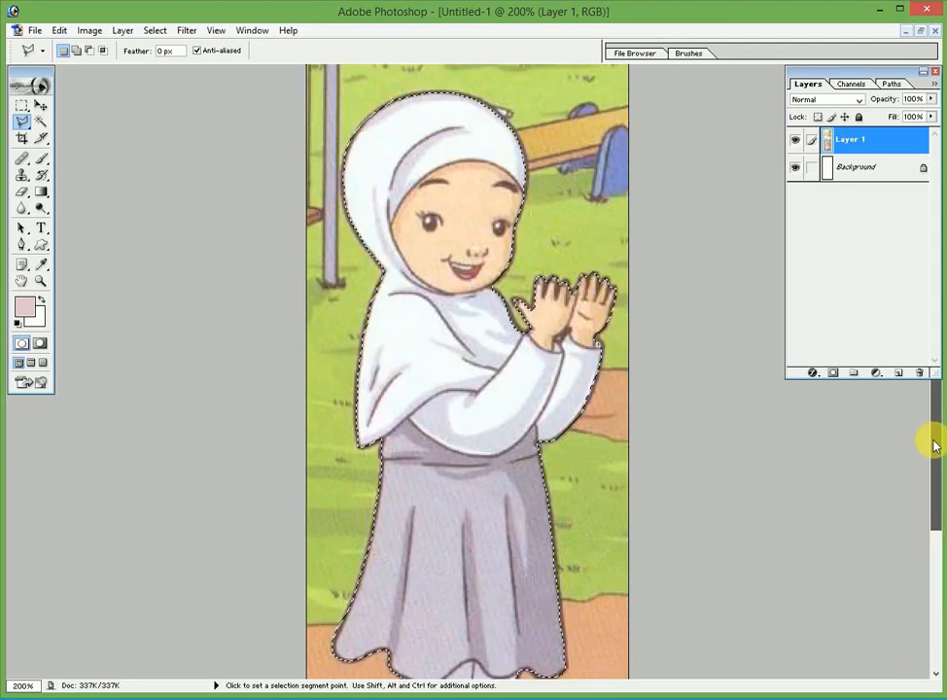
key("ctrl+minus")
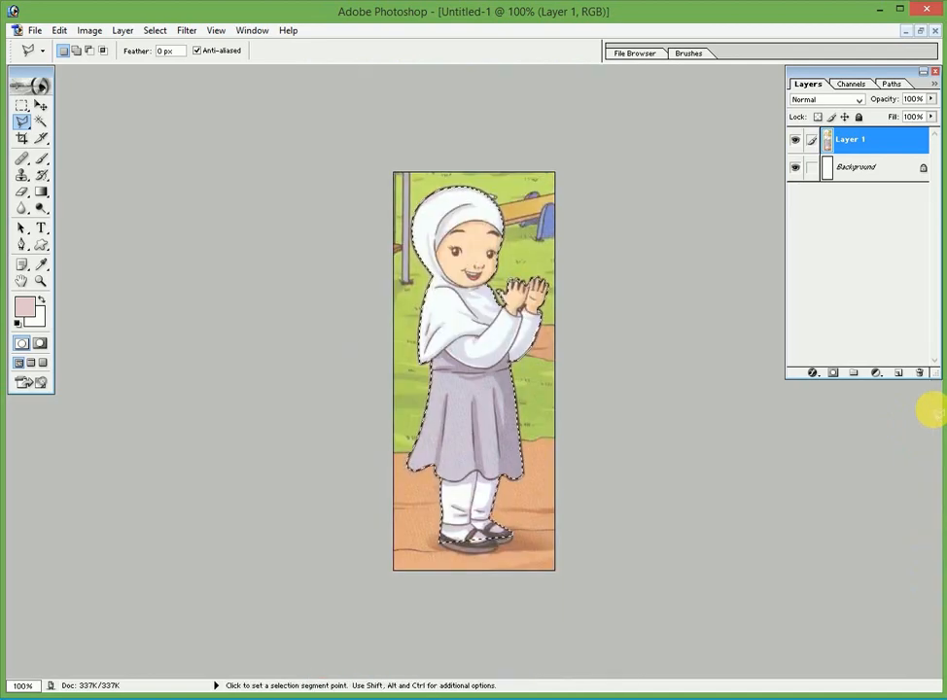
Create a new document with the default settings, then close it as the wrong size
key("ctrl")
key("ctrl+n")
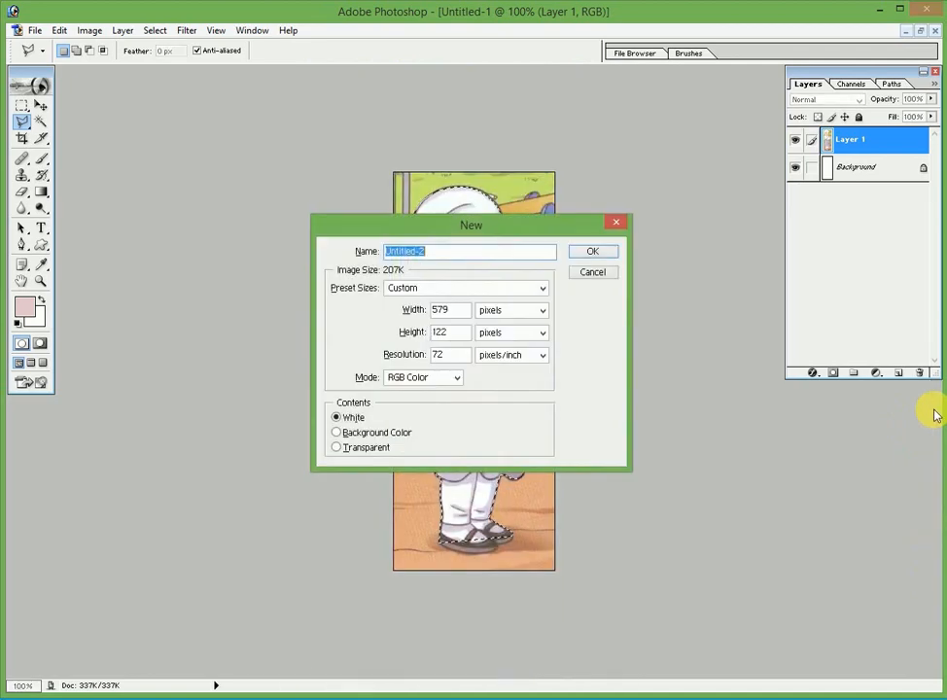
key("Return")
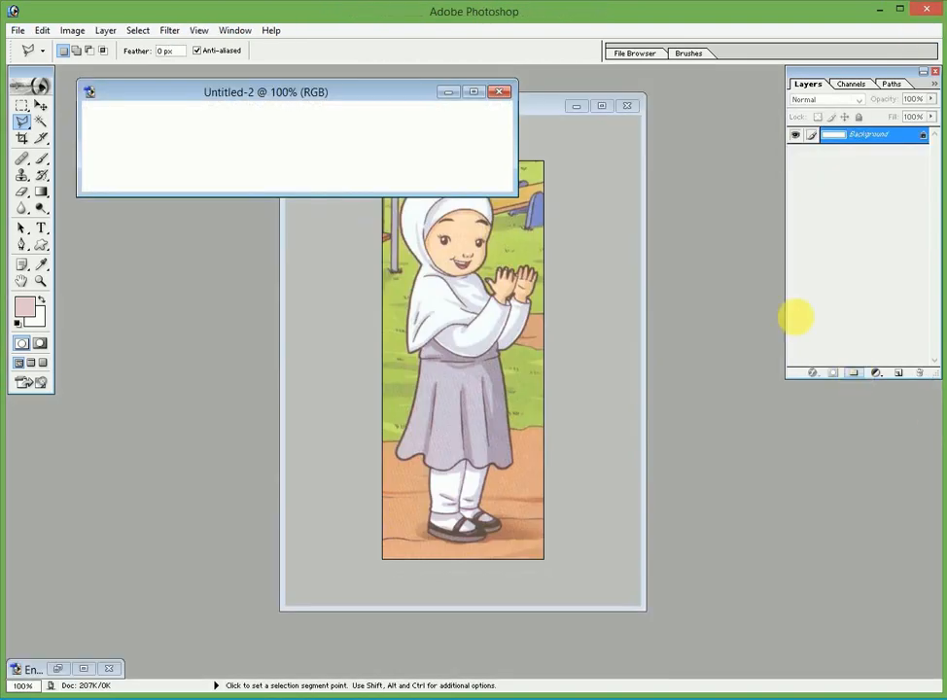
left_click(498, 92)
key("ctrl")
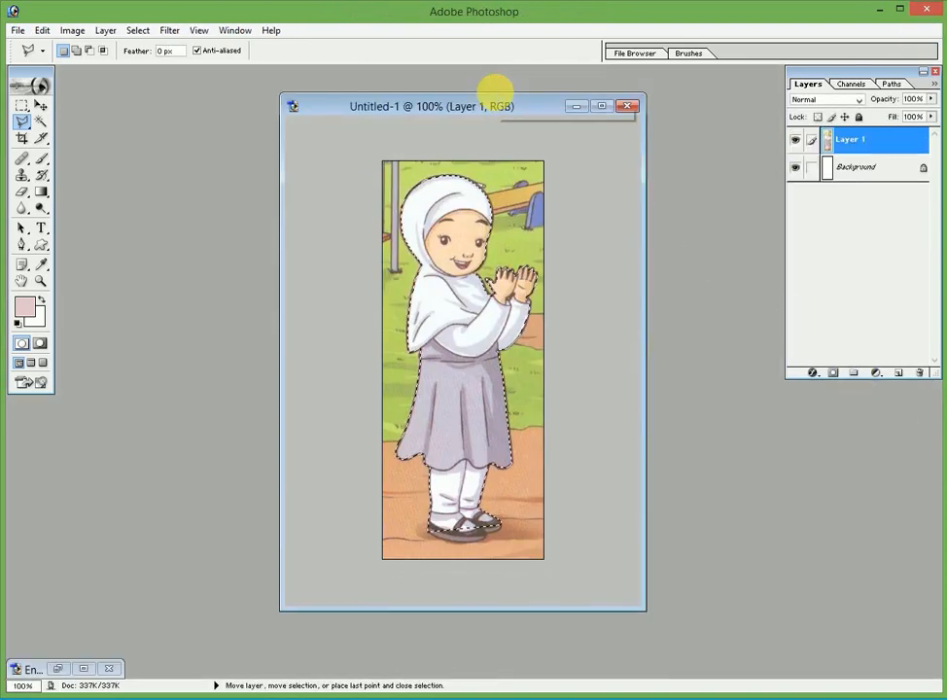
Create a blank white 4 x 6 inch, 300 pixels/inch document from Preset Sizes, then return to the girl image
key("ctrl+n")
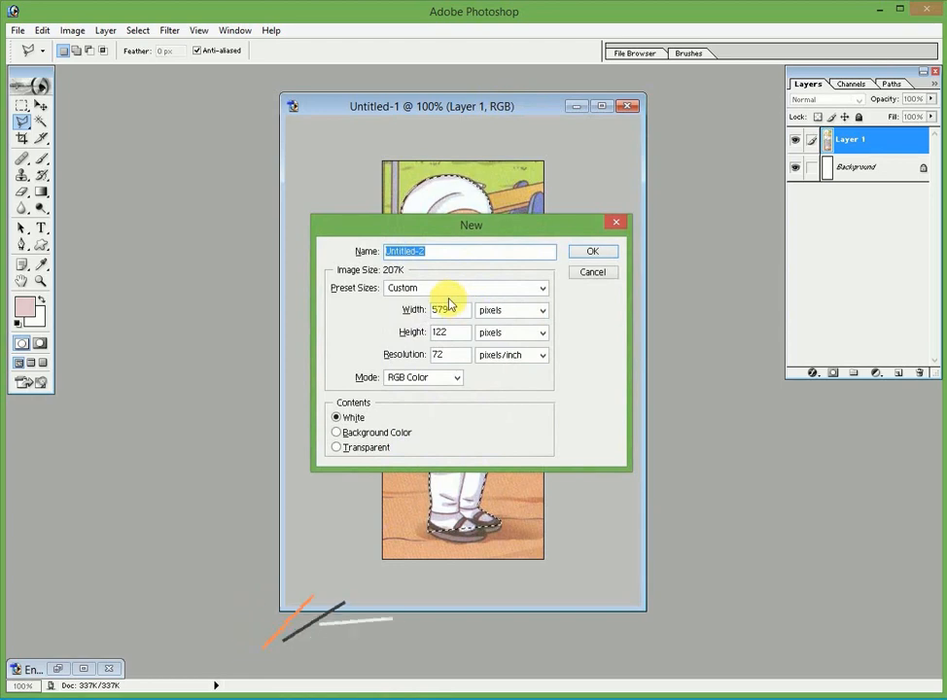
left_click(445, 290)
left_click(429, 411)
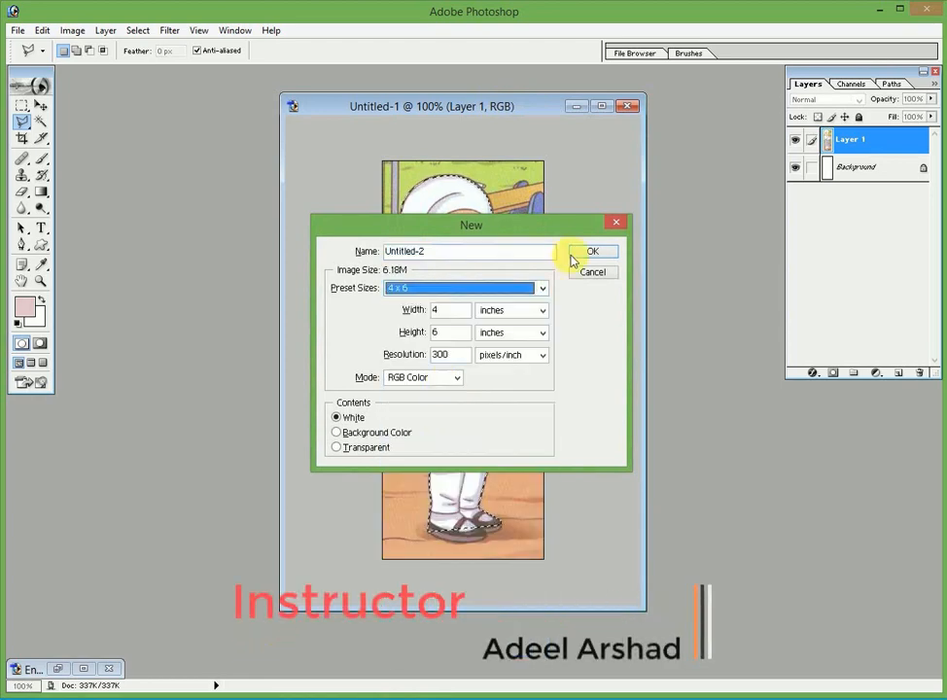
left_click(590, 254)
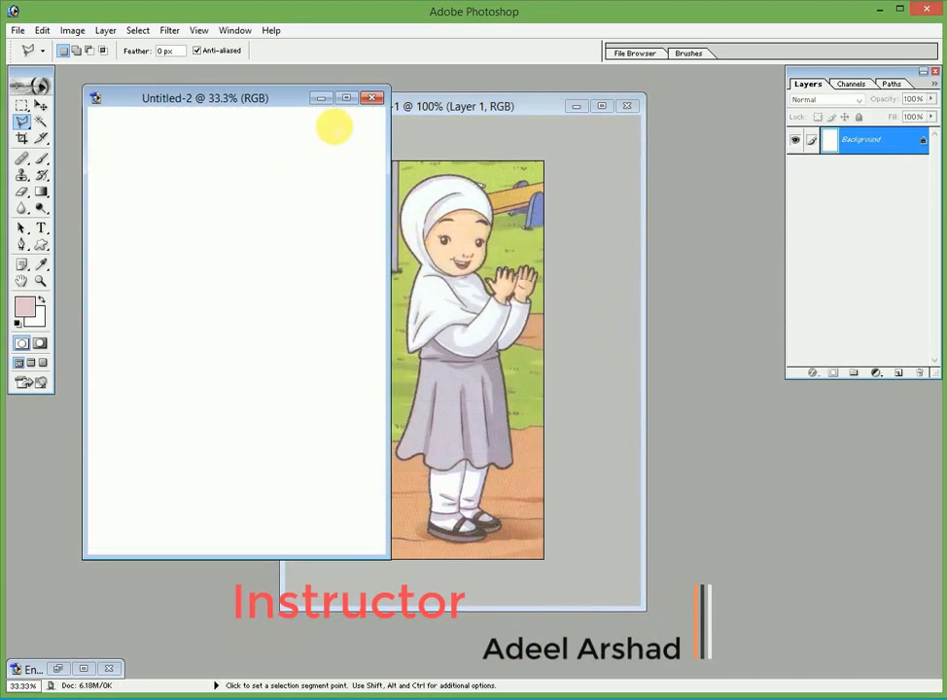
left_click(385, 104)
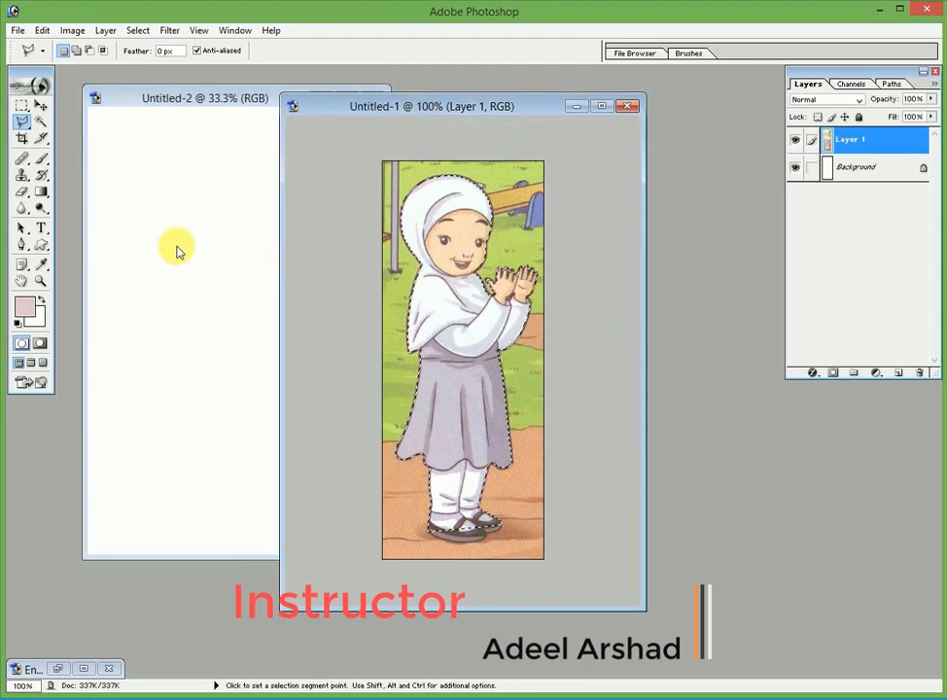
Move-drag the selected girl from Untitled-1 onto Untitled-2 as Layer 1, then minimize Untitled-1
left_click(42, 109)
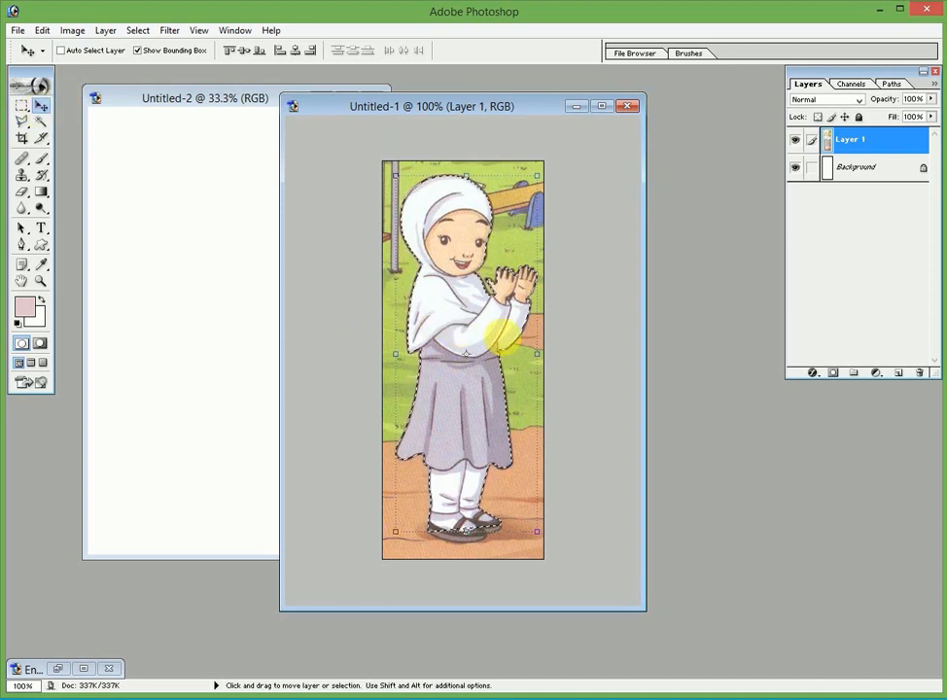
left_click_drag(445, 320, 236, 300)
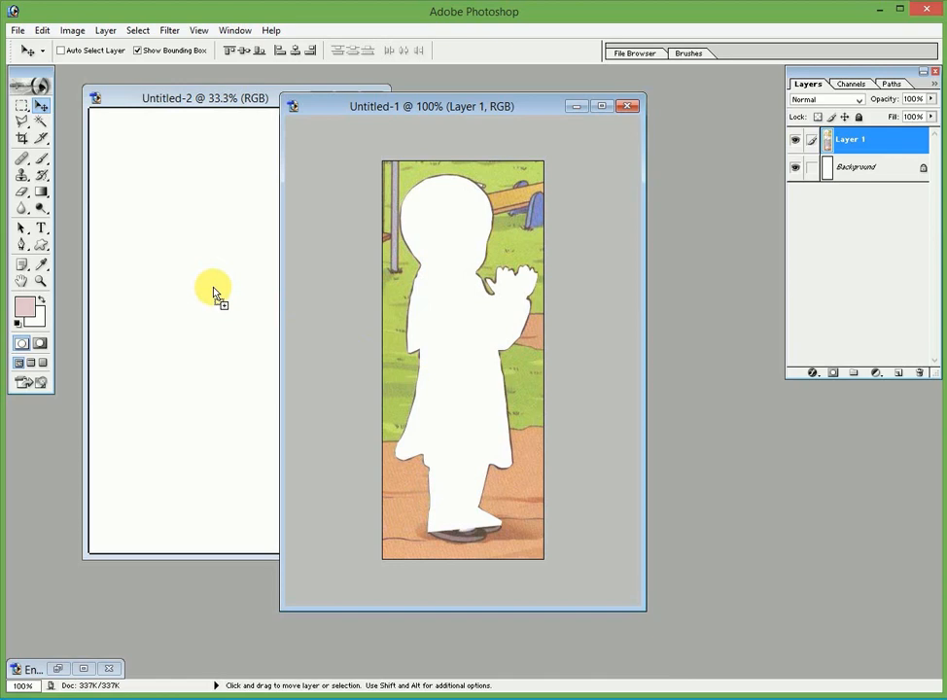
left_click_drag(214, 291, 214, 289)
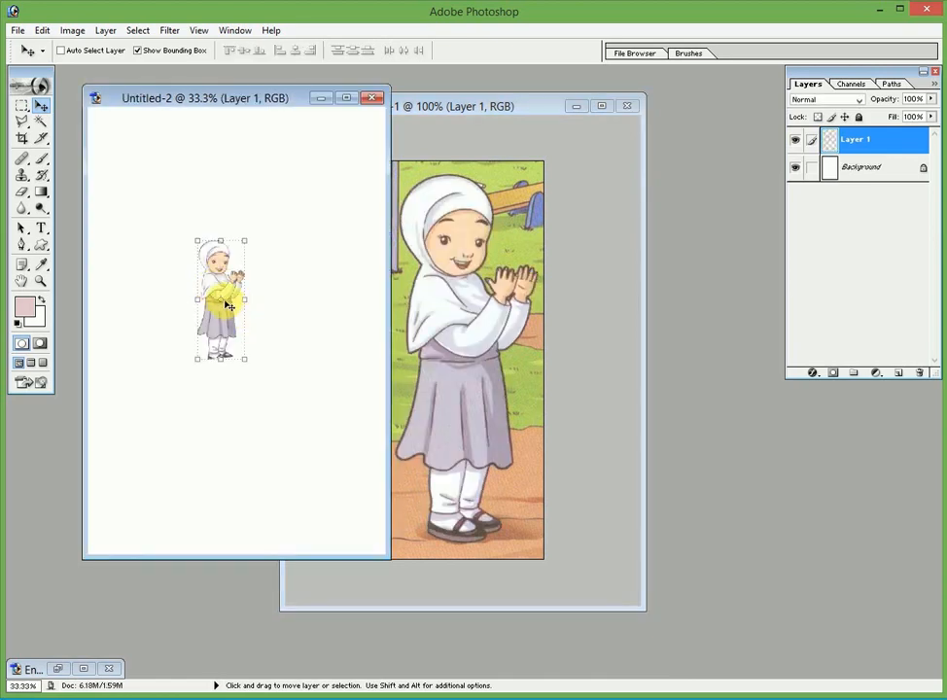
left_click(461, 126)
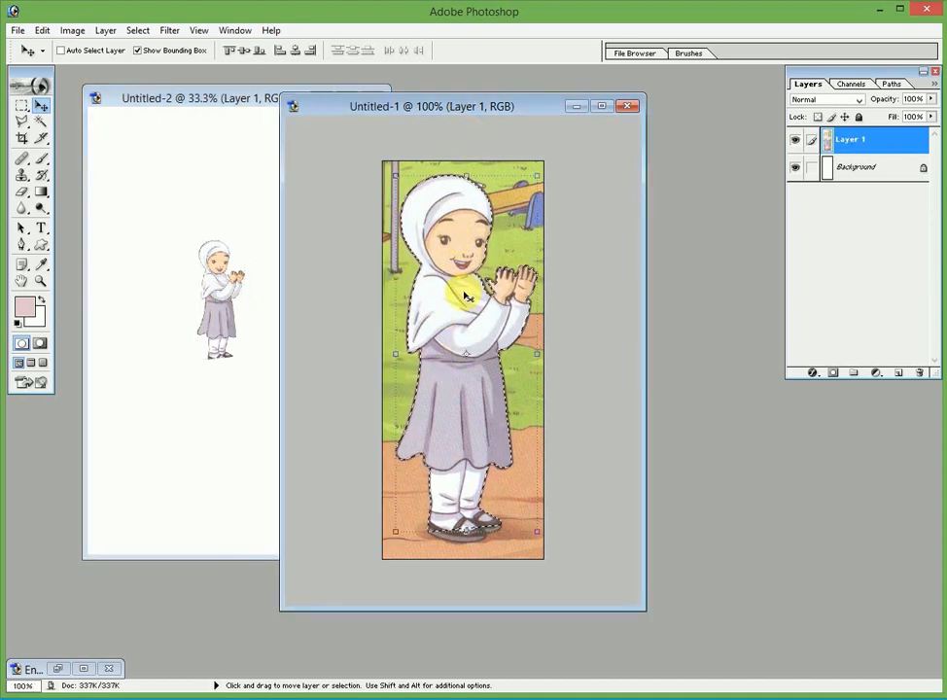
key("ctrl+a")
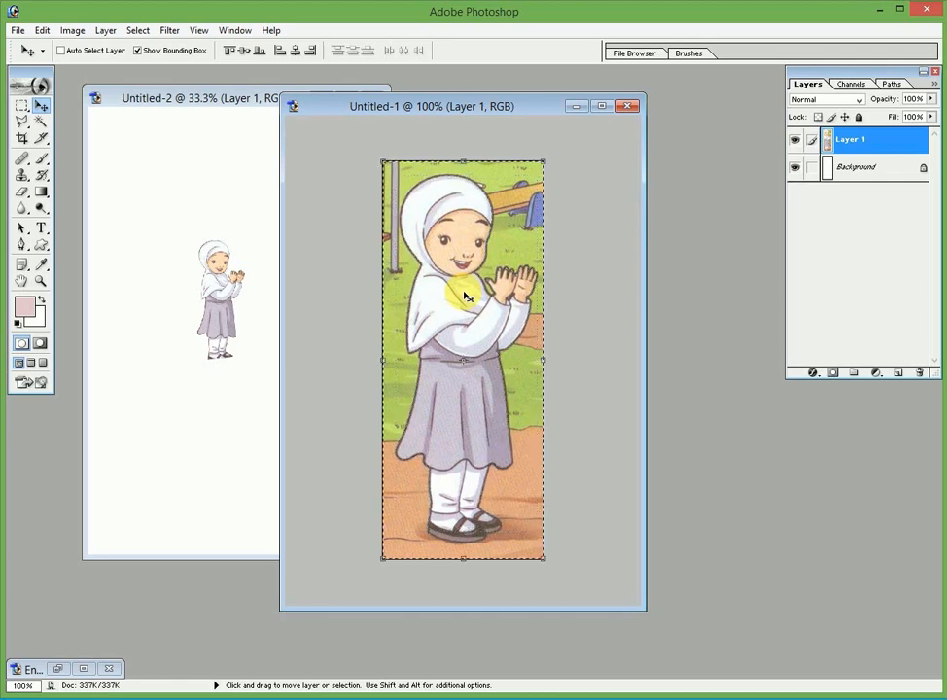
left_click(575, 106)
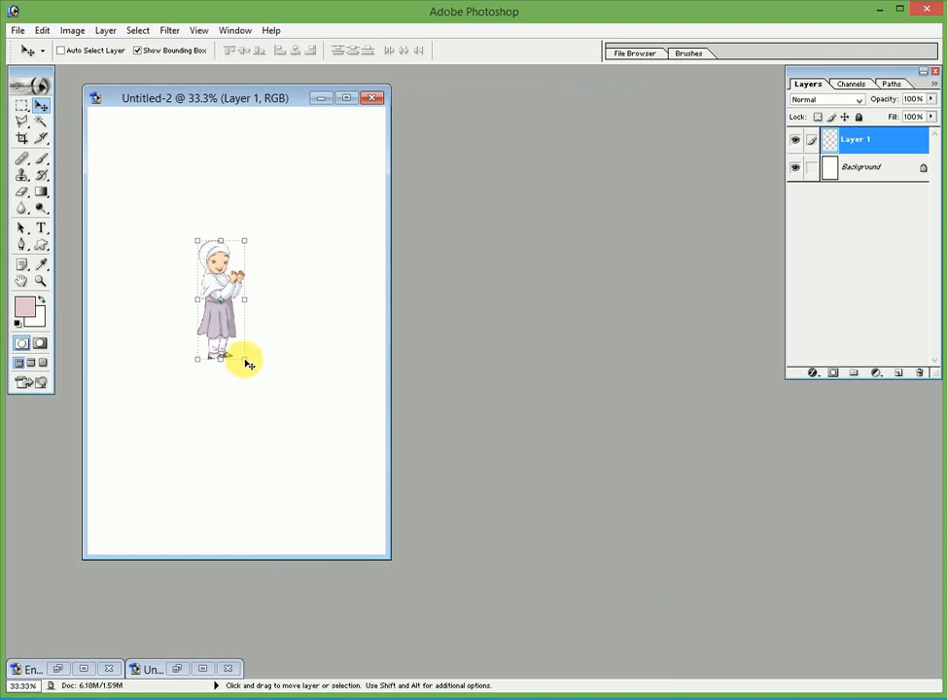
Free-transform the Layer 1 girl to 373.3% by 281.4%, apply it, and target the Background layer
left_click_drag(247, 363, 332, 488)
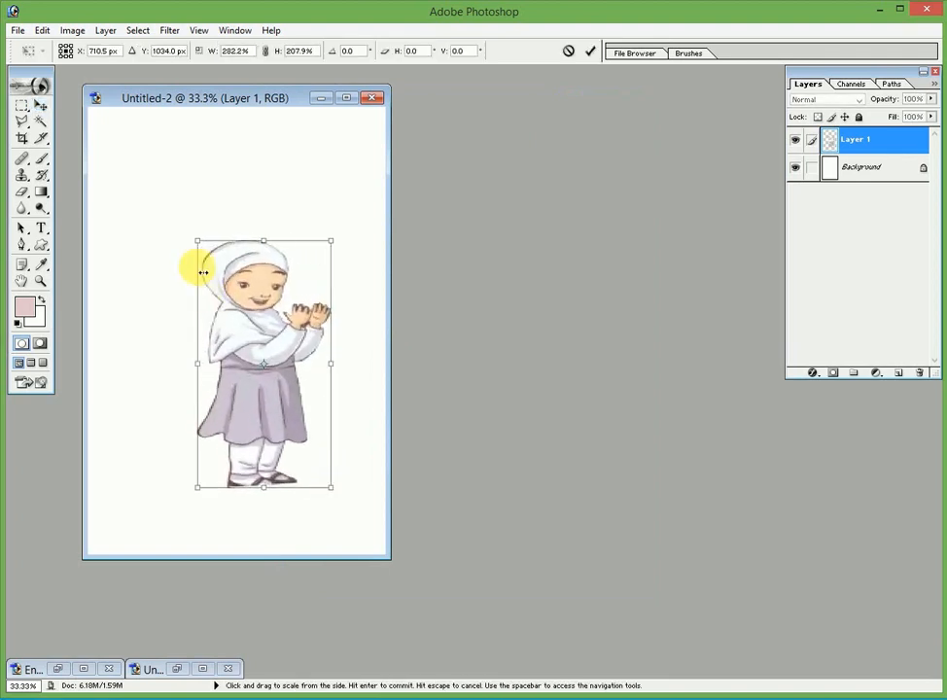
left_click_drag(197, 241, 145, 152)
left_click_drag(152, 324, 155, 320)
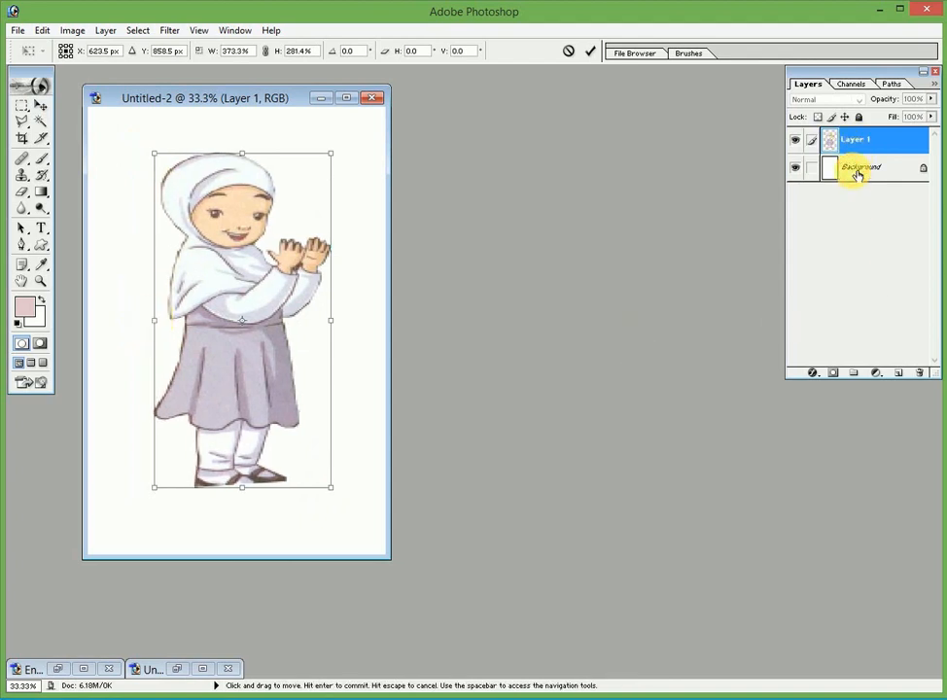
left_click(39, 106)
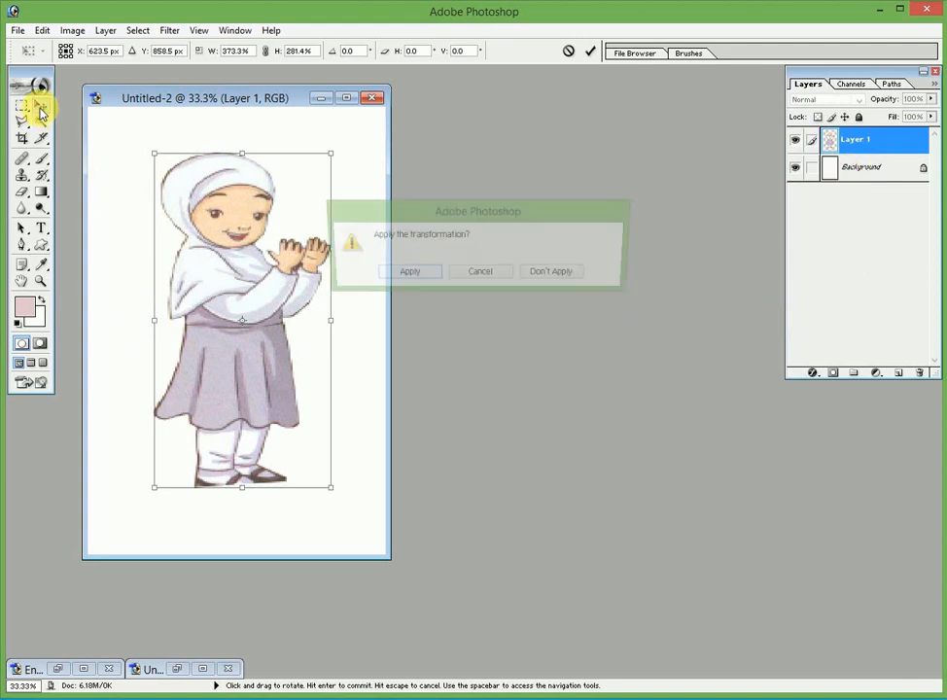
left_click(404, 273)
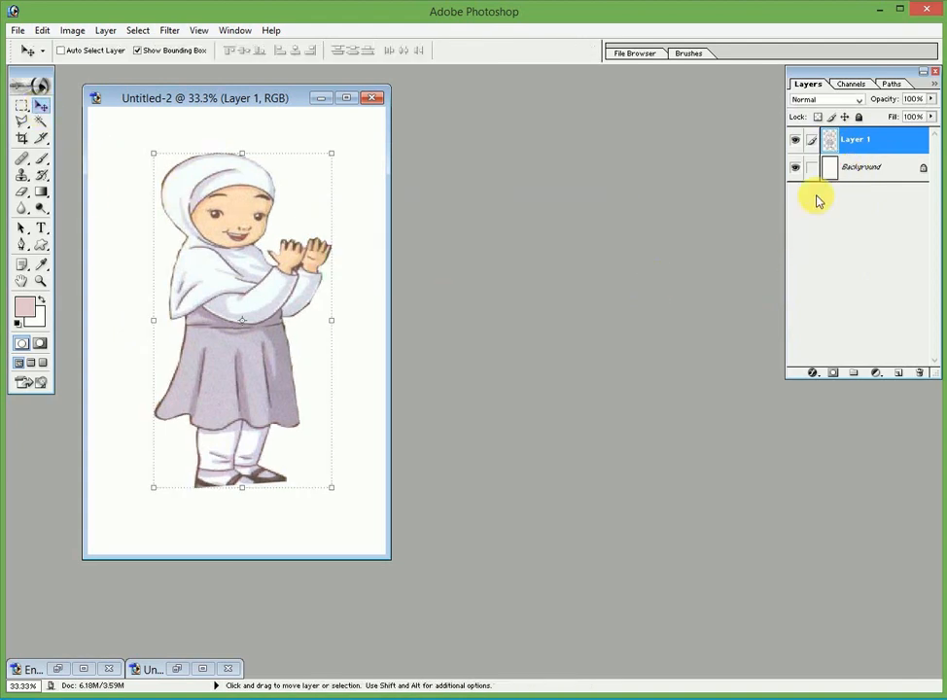
left_click(842, 170)
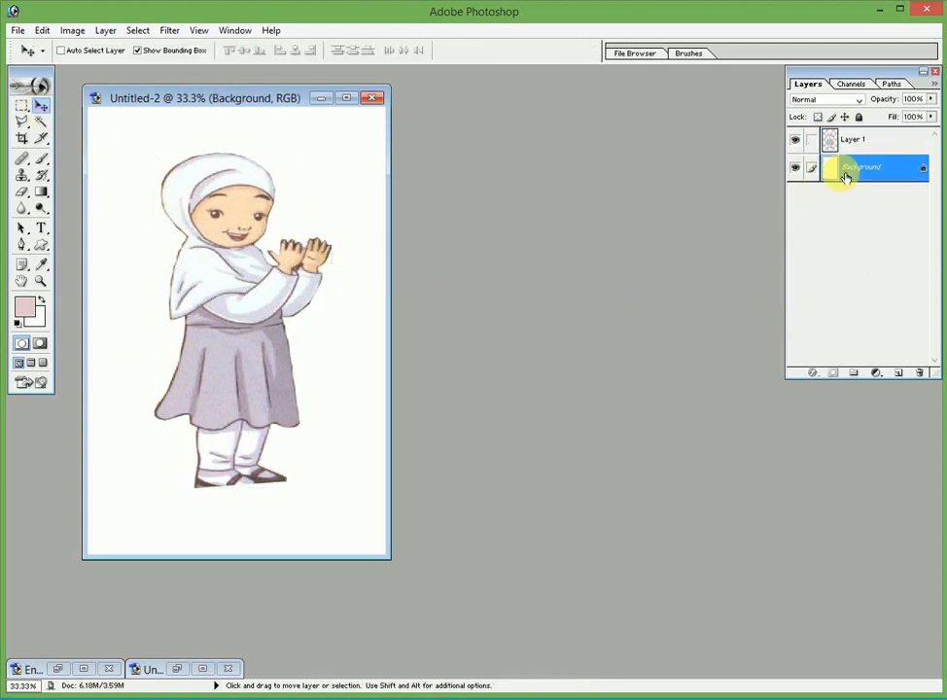
Set the foreground colour to turquoise #2DEAB7 in the Color Picker and pick the Brush tool
left_click(29, 316)
left_click(357, 388)
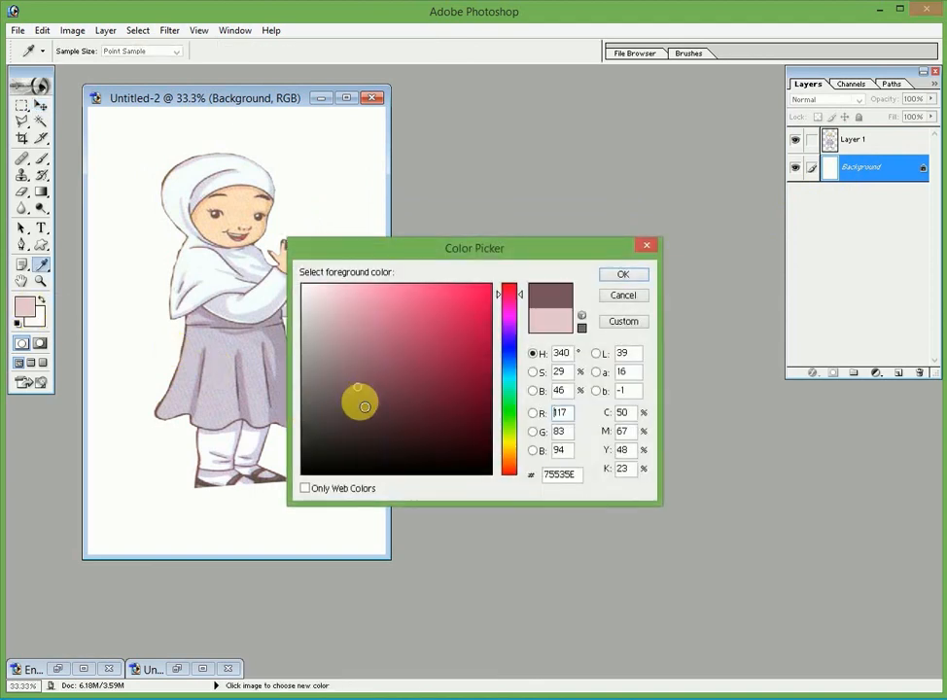
left_click_drag(364, 406, 369, 412)
left_click(507, 377)
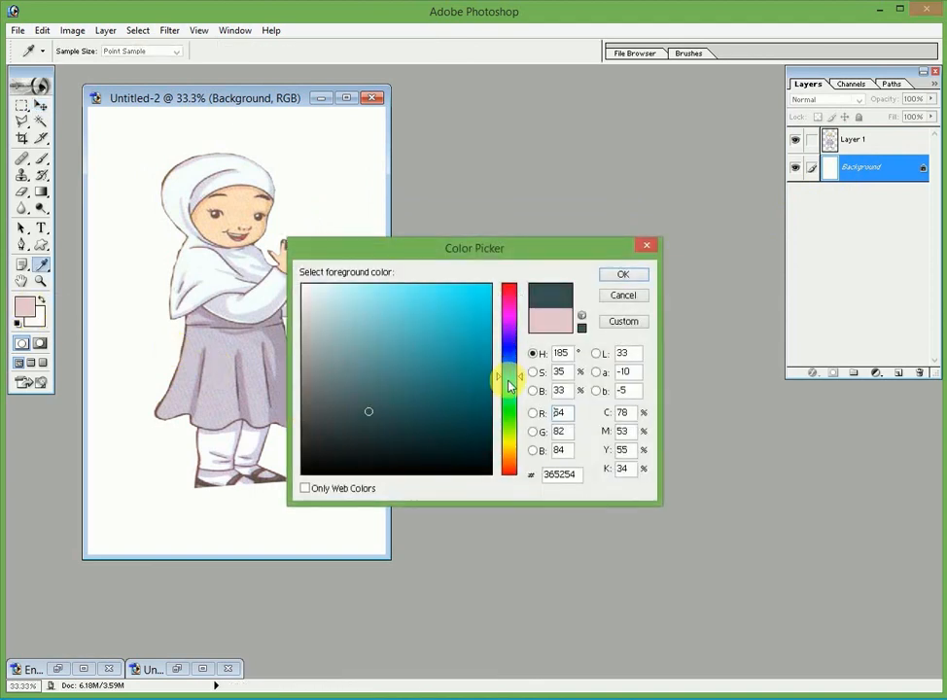
left_click(509, 387)
left_click(454, 299)
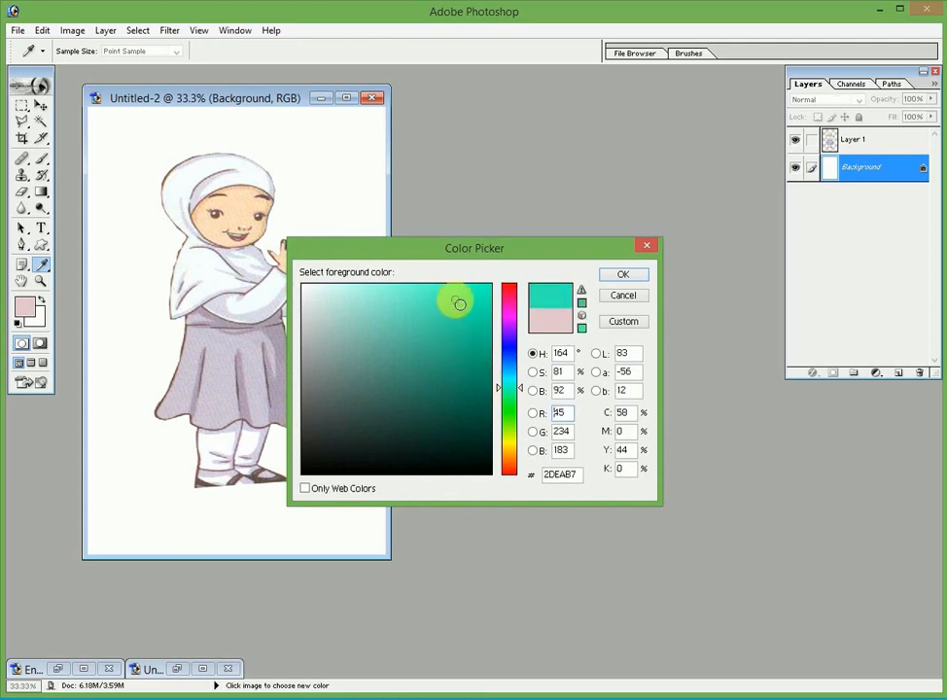
left_click(623, 275)
key("v")
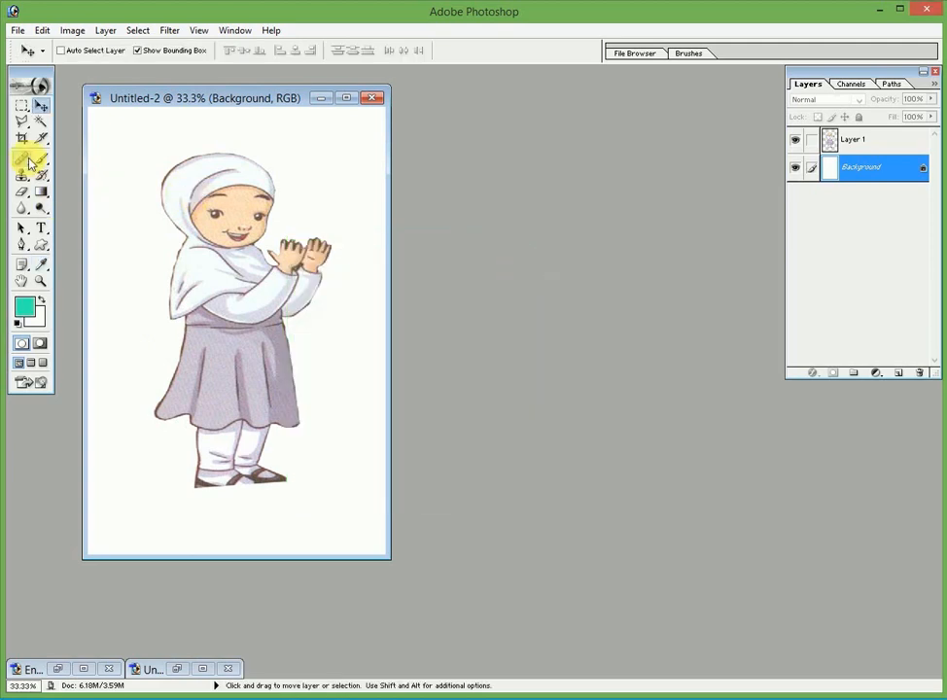
left_click(41, 159)
Set the brush Master Diameter to 333 px and paint the Background turquoise around the girl
right_click(128, 144)
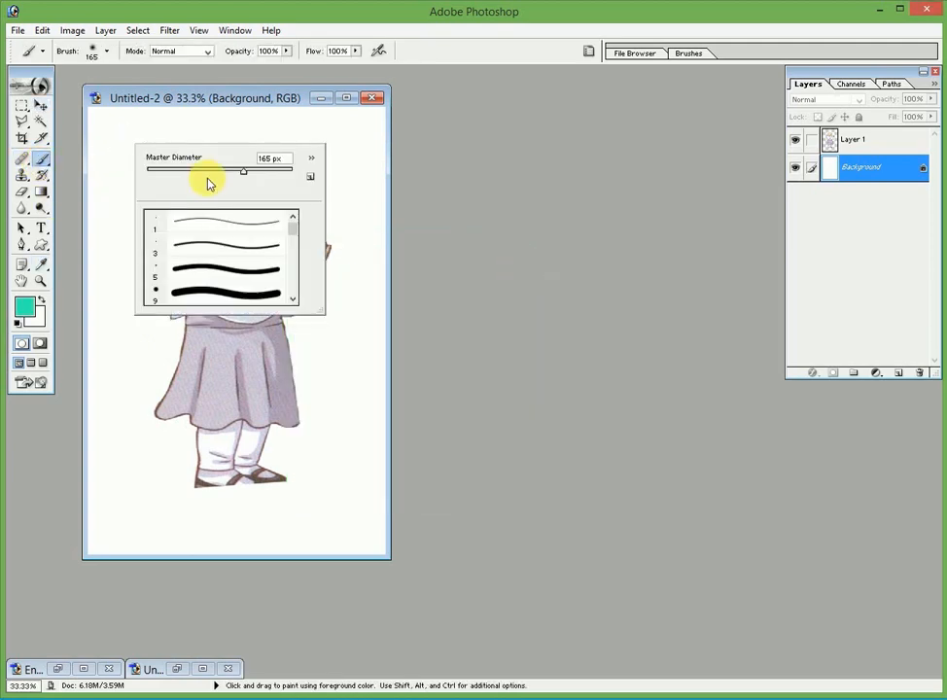
left_click(266, 173)
left_click(120, 123)
mouse_move(121, 122)
left_mouse_down()
mouse_move(313, 148)
mouse_move(279, 136)
mouse_move(328, 221)
mouse_move(127, 144)
mouse_move(106, 186)
mouse_move(121, 182)
mouse_move(107, 539)
mouse_move(183, 489)
mouse_move(195, 491)
mouse_move(157, 527)
mouse_move(341, 525)
mouse_move(166, 503)
mouse_move(313, 513)
mouse_move(364, 411)
mouse_move(324, 315)
mouse_move(311, 360)
mouse_move(356, 259)
mouse_move(320, 133)
mouse_move(380, 331)
left_mouse_up()
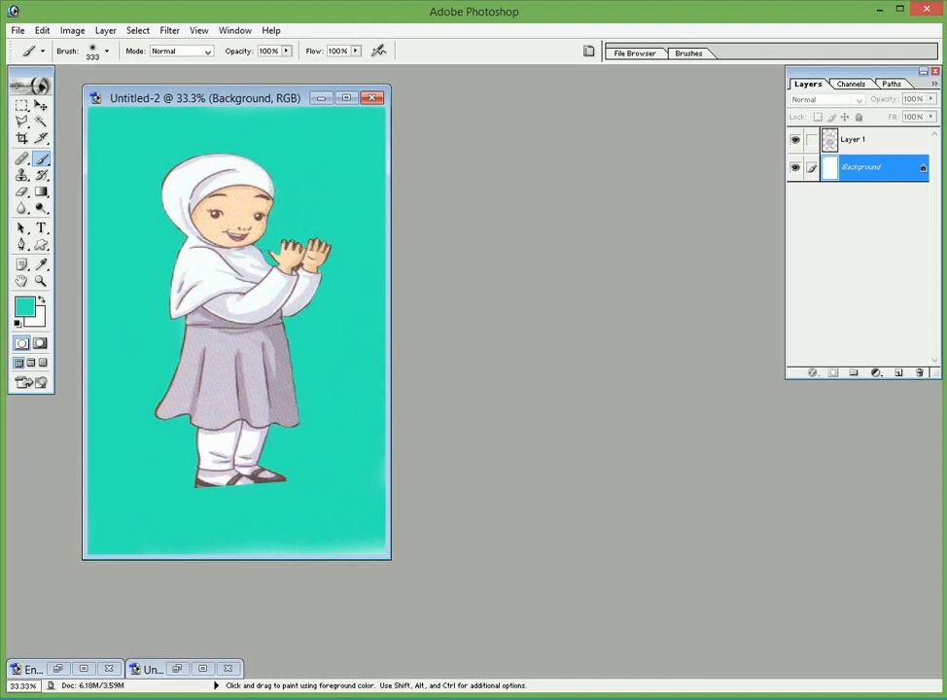
left_click_drag(341, 529, 163, 522)
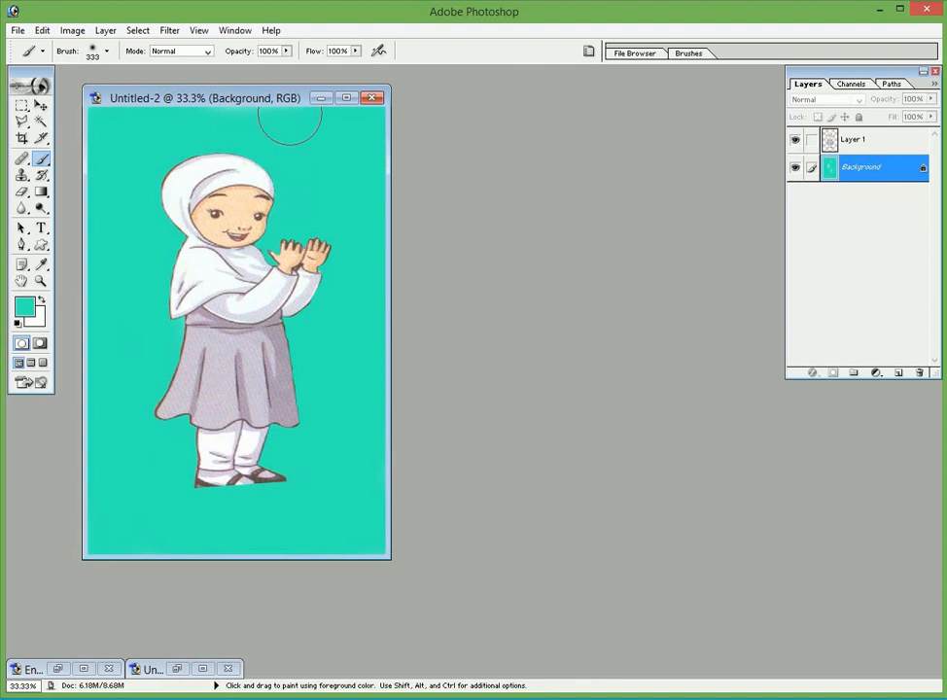
Zoom in and out to check the painted background, then restore the minimized Untitled-1 window
key("ctrl+plus")
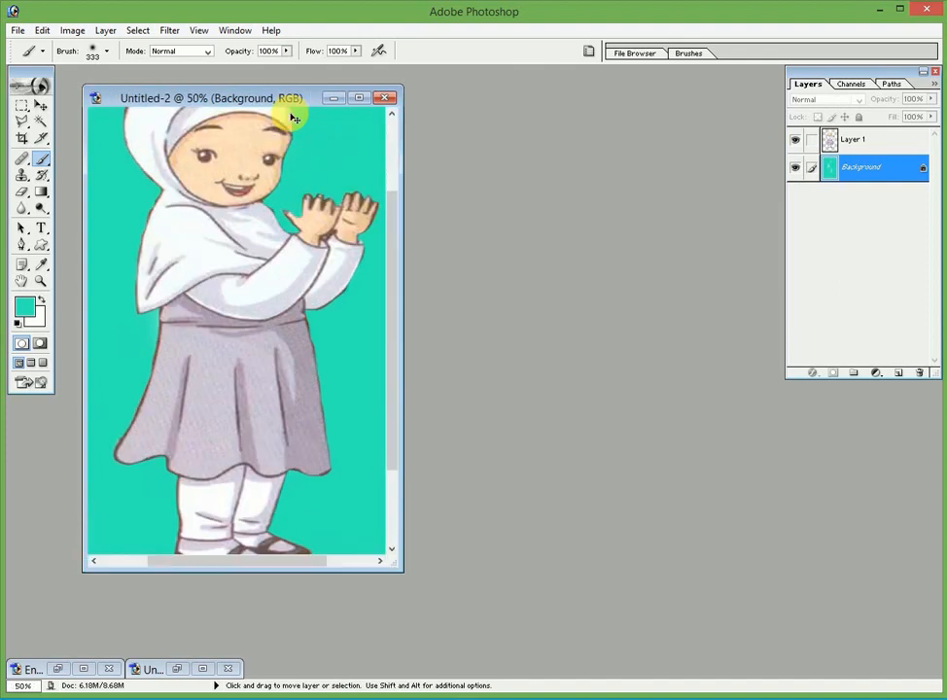
key("ctrl+plus")
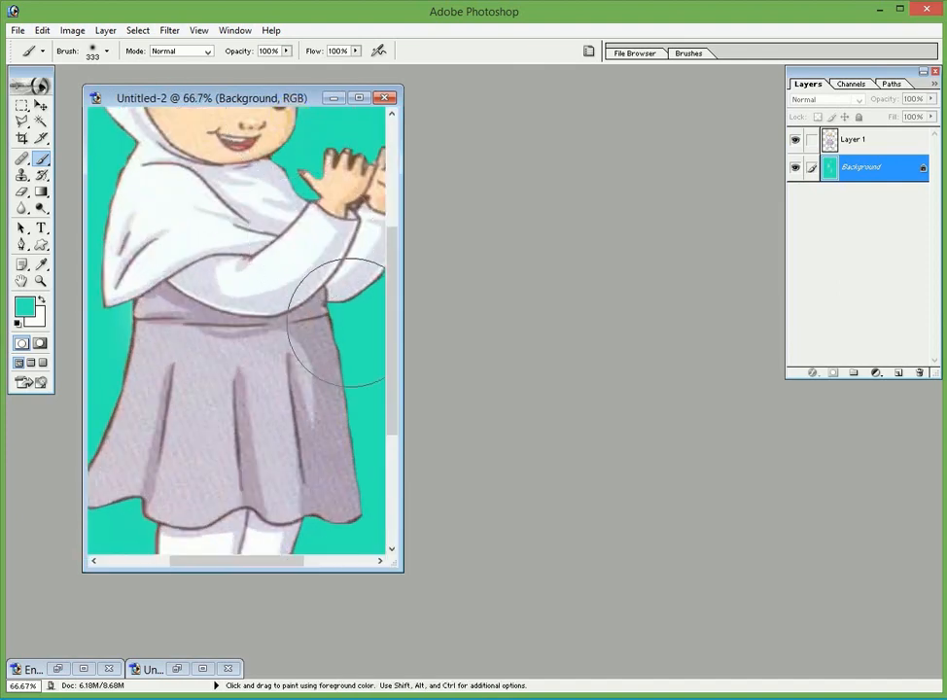
left_click_drag(281, 562, 318, 561)
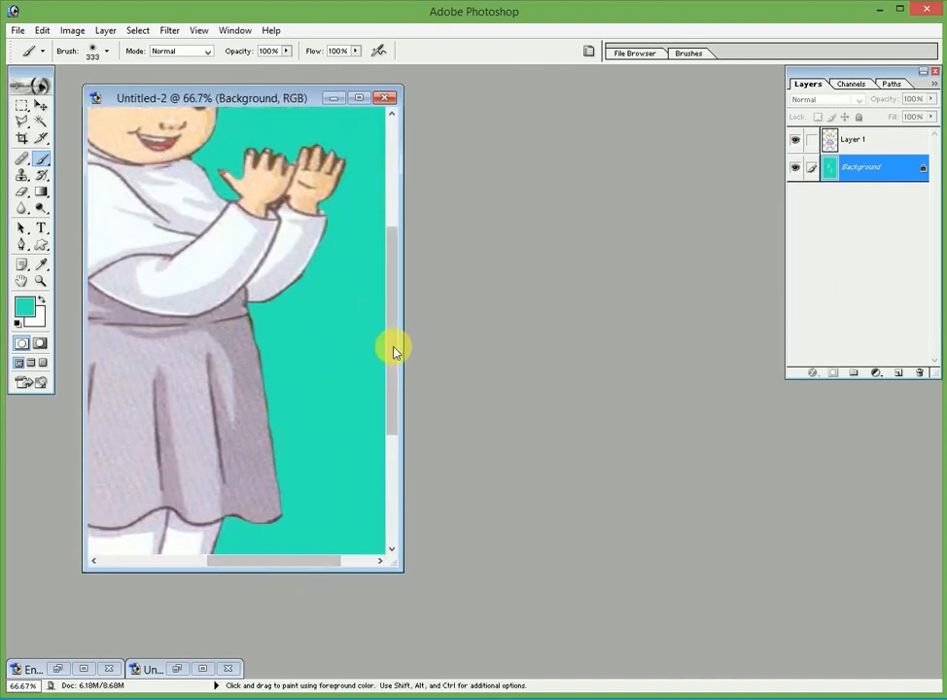
left_click_drag(392, 344, 395, 319)
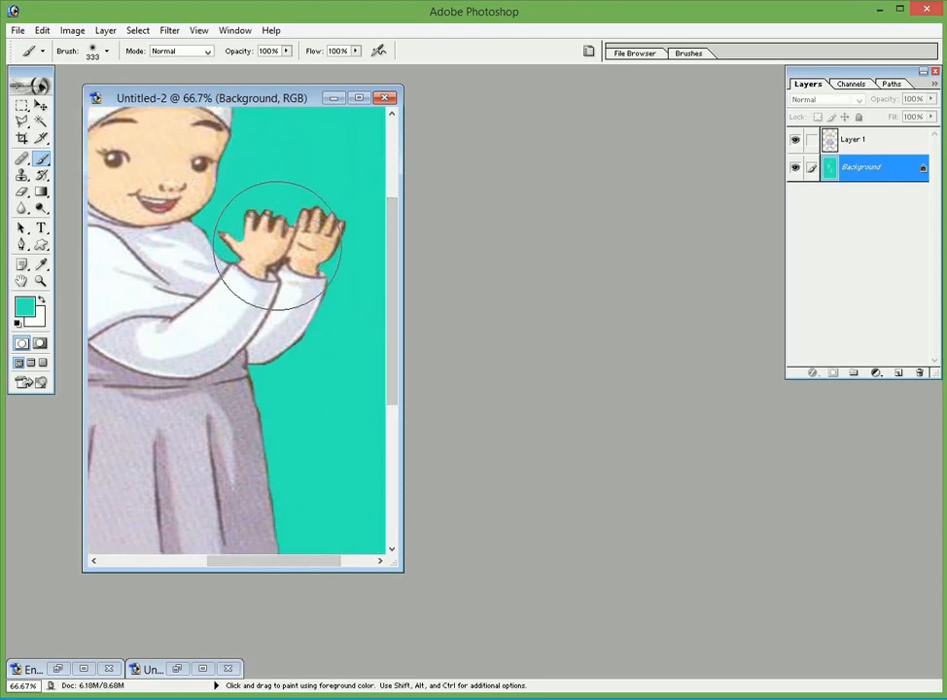
key("ctrl+minus")
key("ctrl+minus")
key("ctrl+minus")
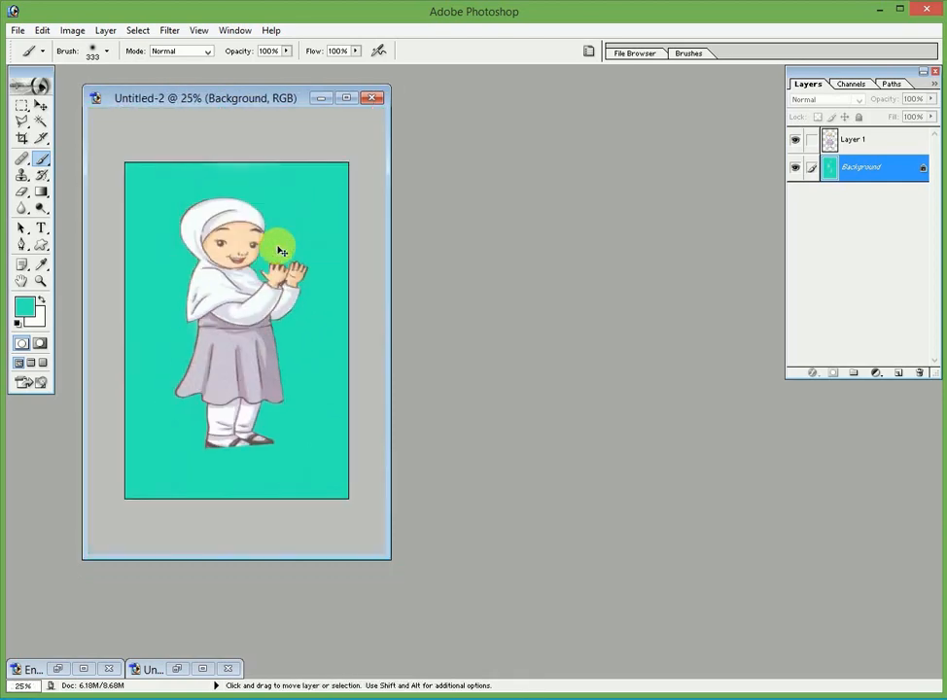
key("ctrl+plus")
key("ctrl+minus")
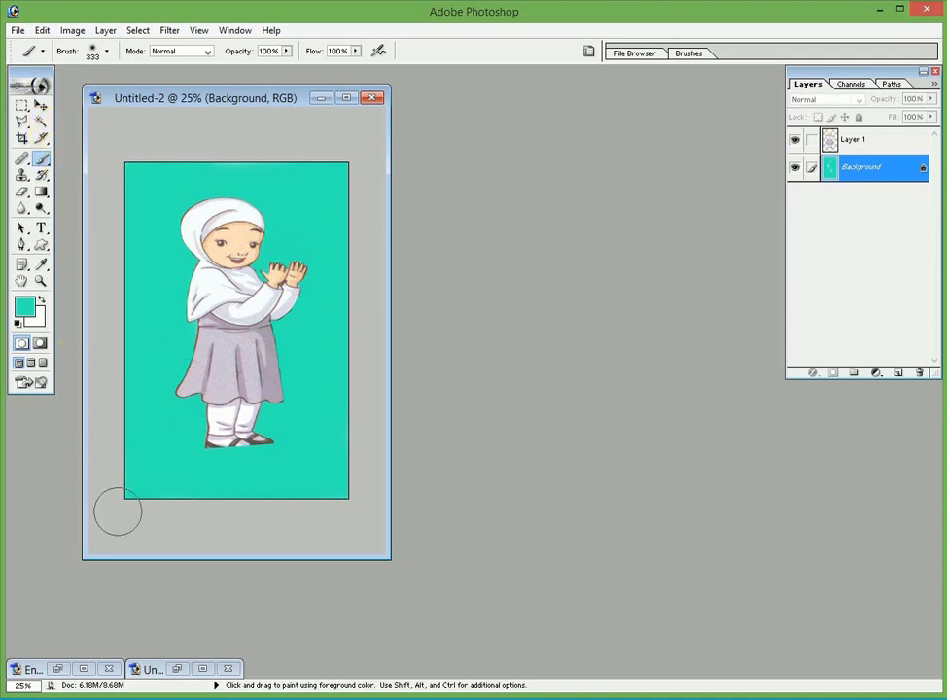
left_click(177, 668)
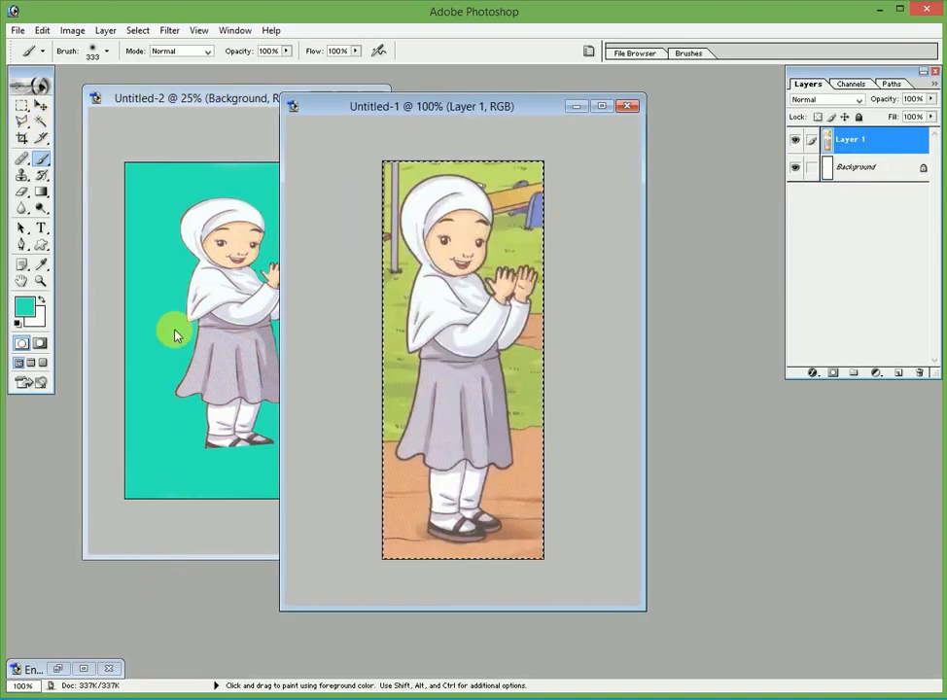
Move the Untitled-1 window to the right, choose the Magic Wand, and bring Untitled-1 to the front
left_click_drag(366, 105, 433, 101)
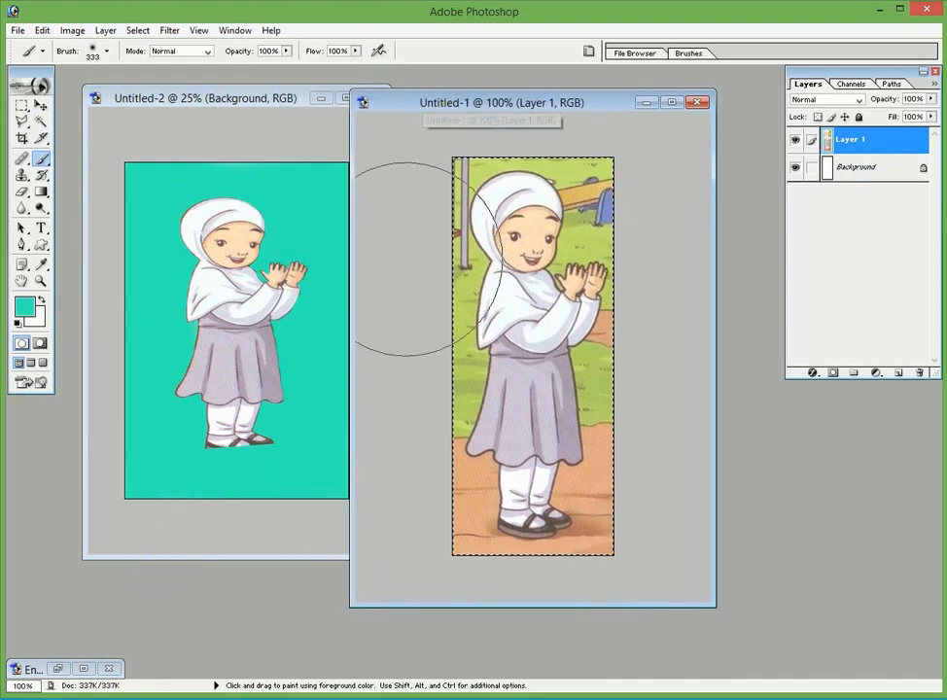
left_click(40, 121)
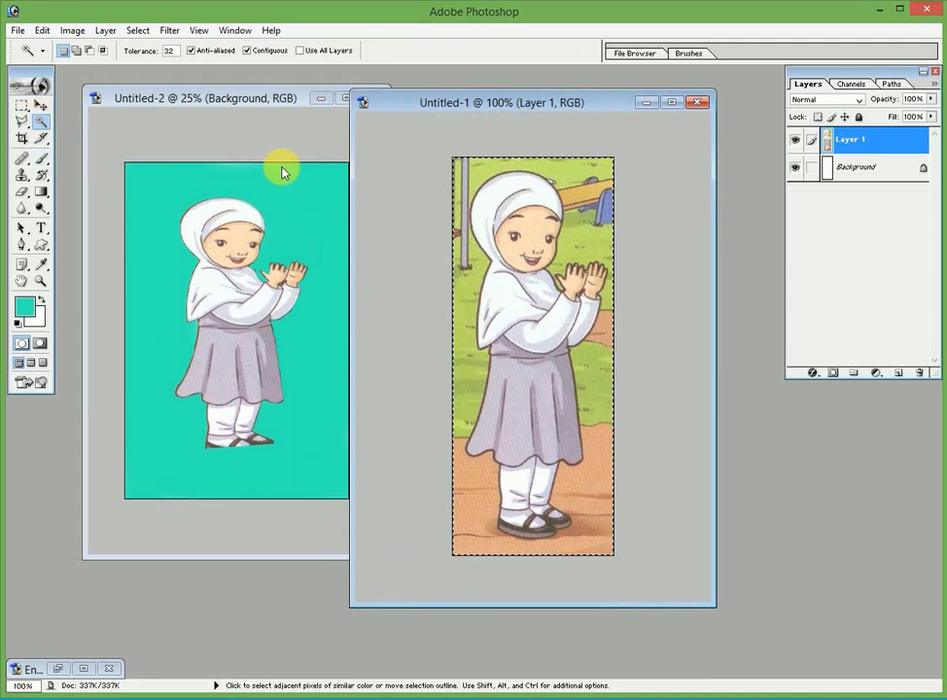
left_click(290, 136)
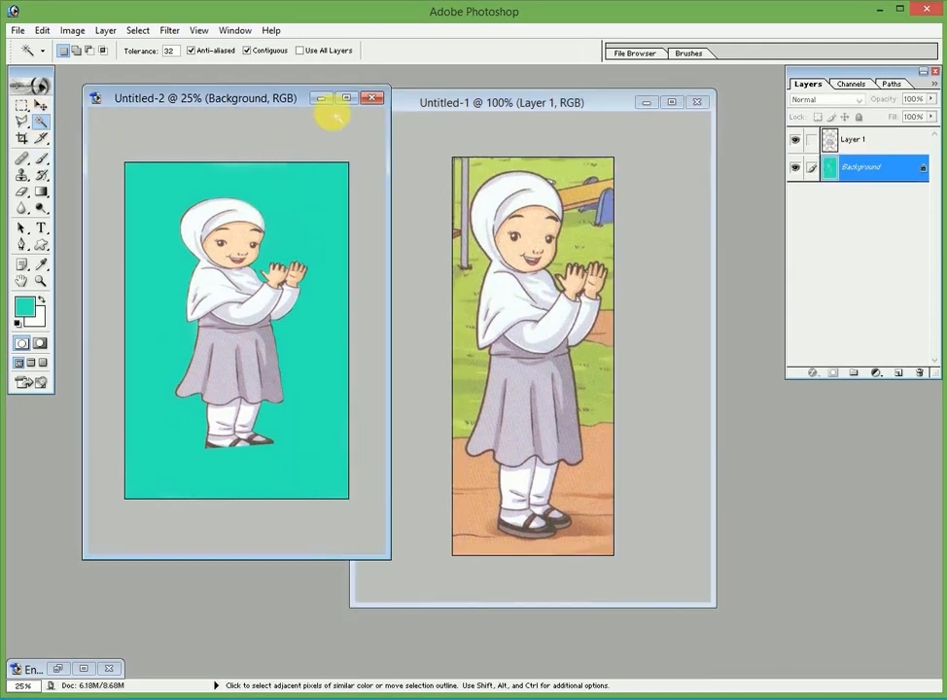
left_click(419, 98)
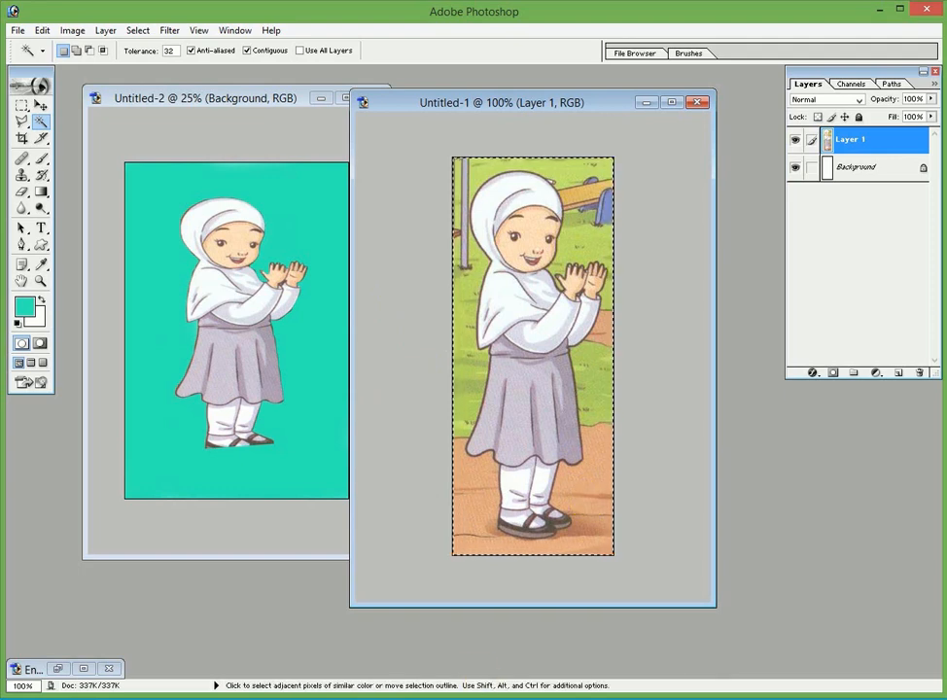
left_click(501, 626)
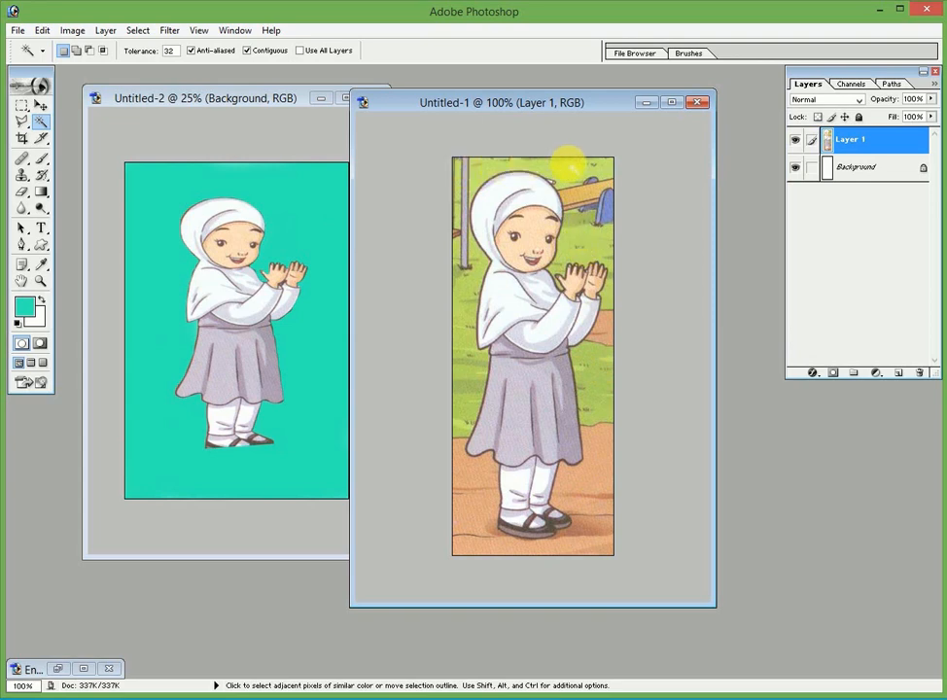
Magic Wand select and delete the ground patches around the girl's feet, then deselect
left_click(586, 499)
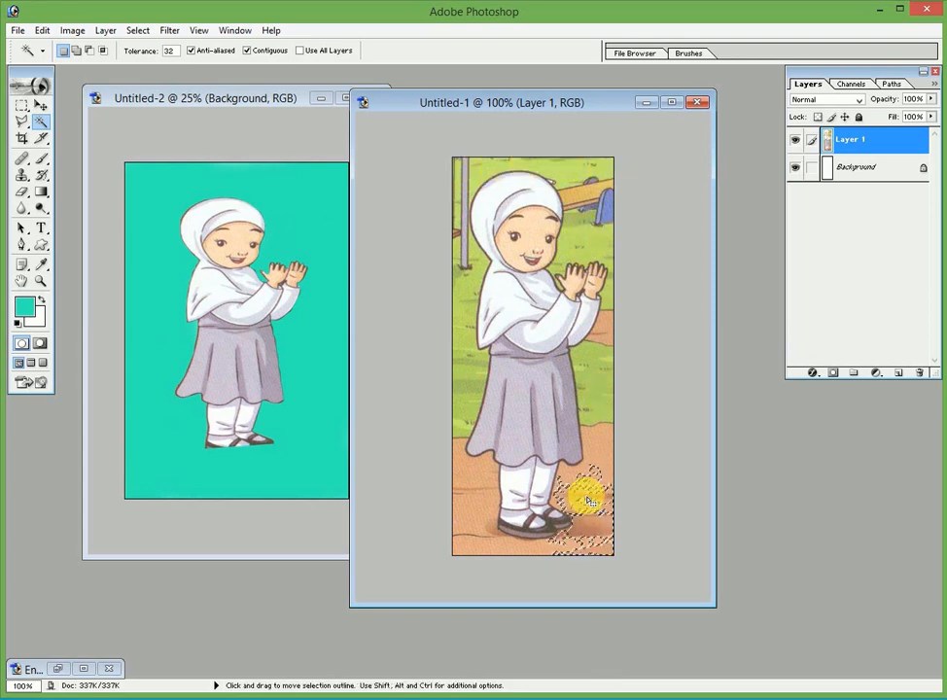
left_click(597, 477)
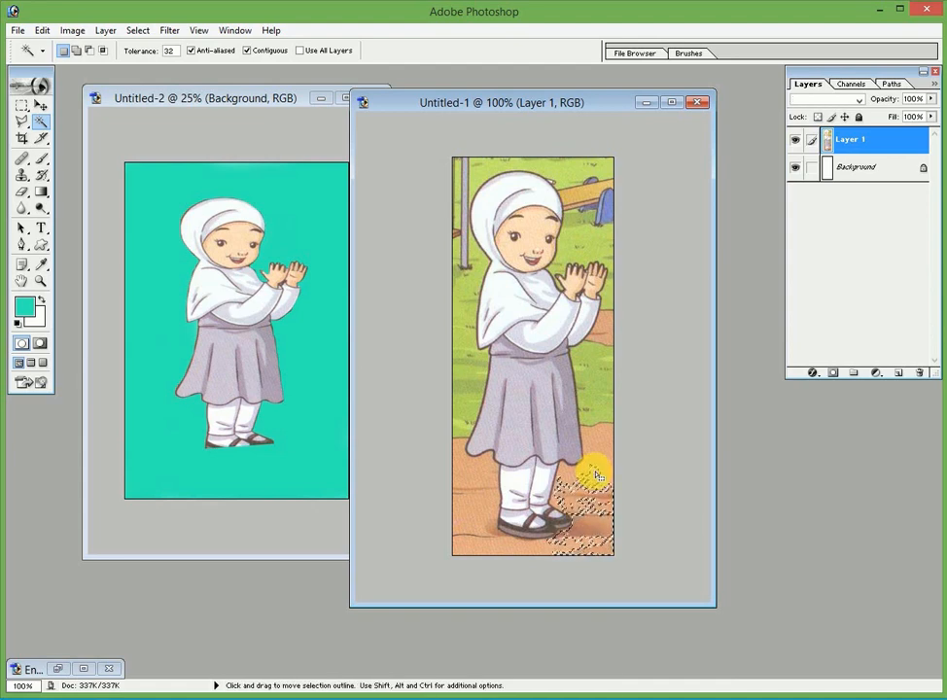
key("Delete")
left_click(600, 454)
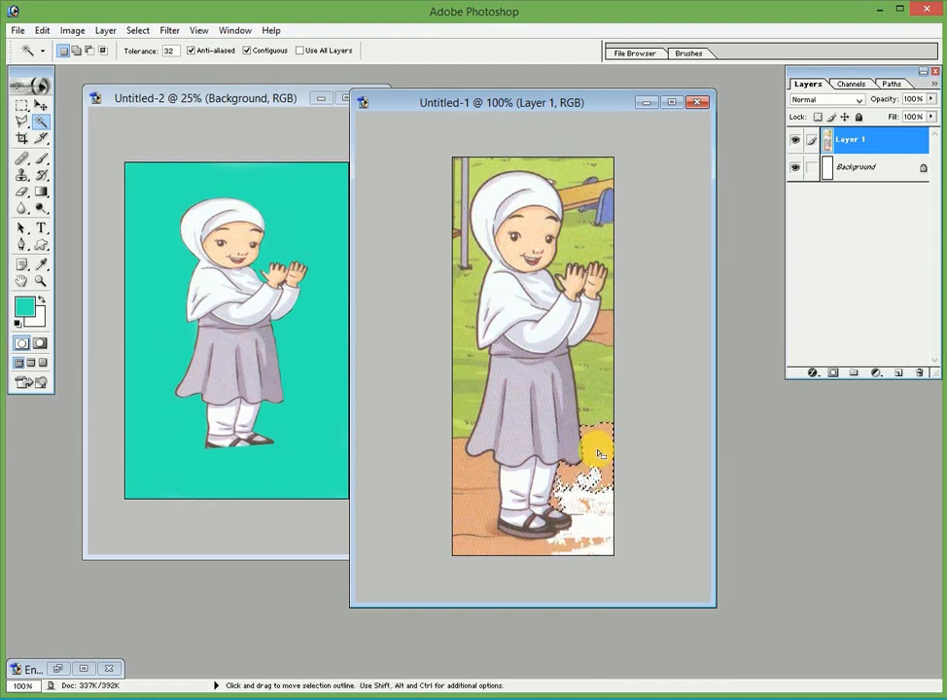
key("Delete")
left_click(484, 530)
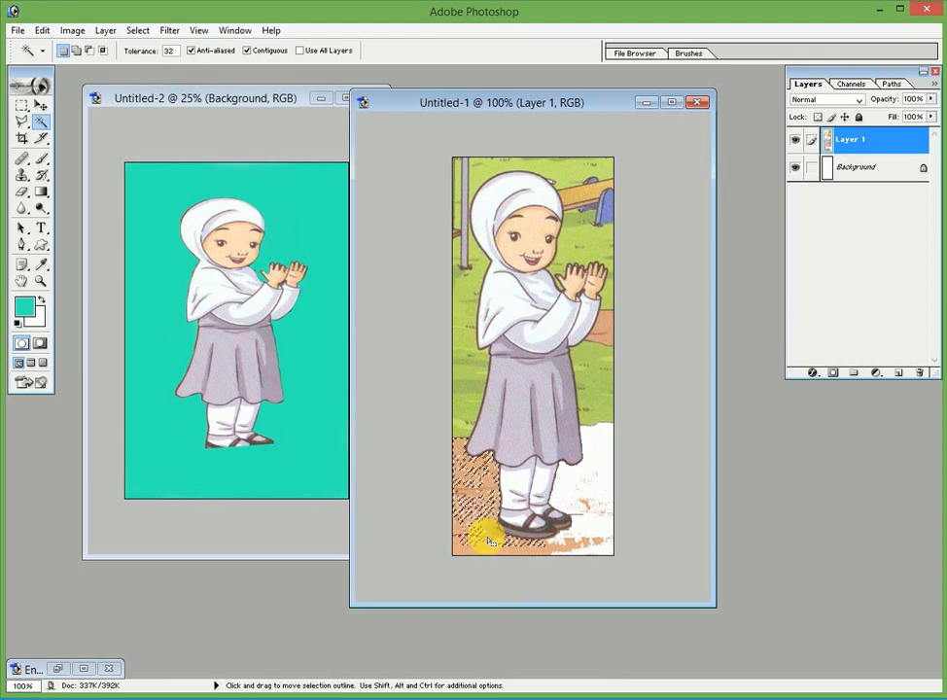
key("Delete")
left_click(480, 550)
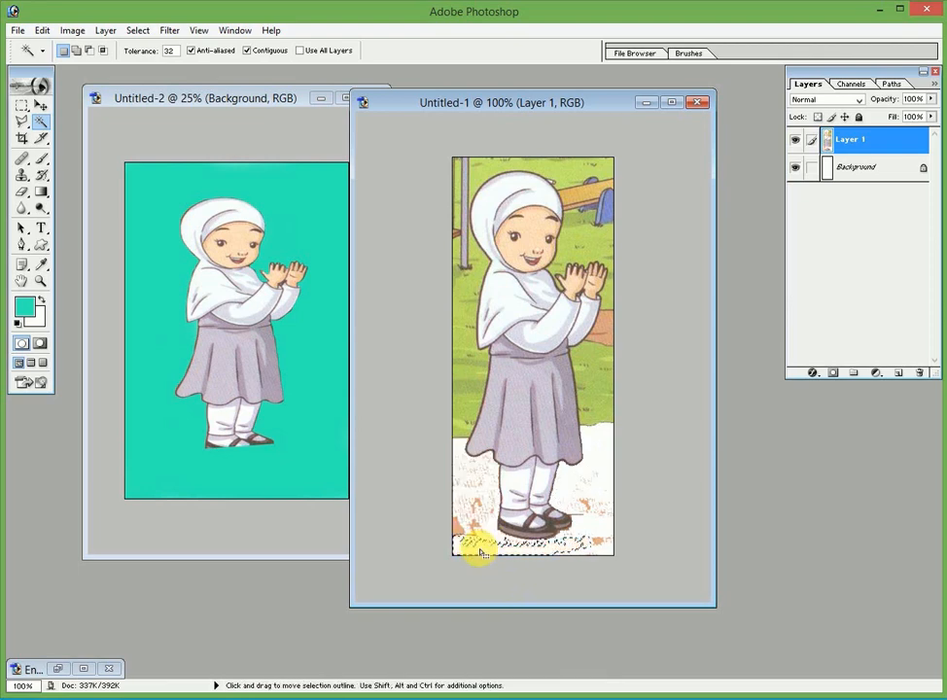
key("Delete")
left_click(460, 510)
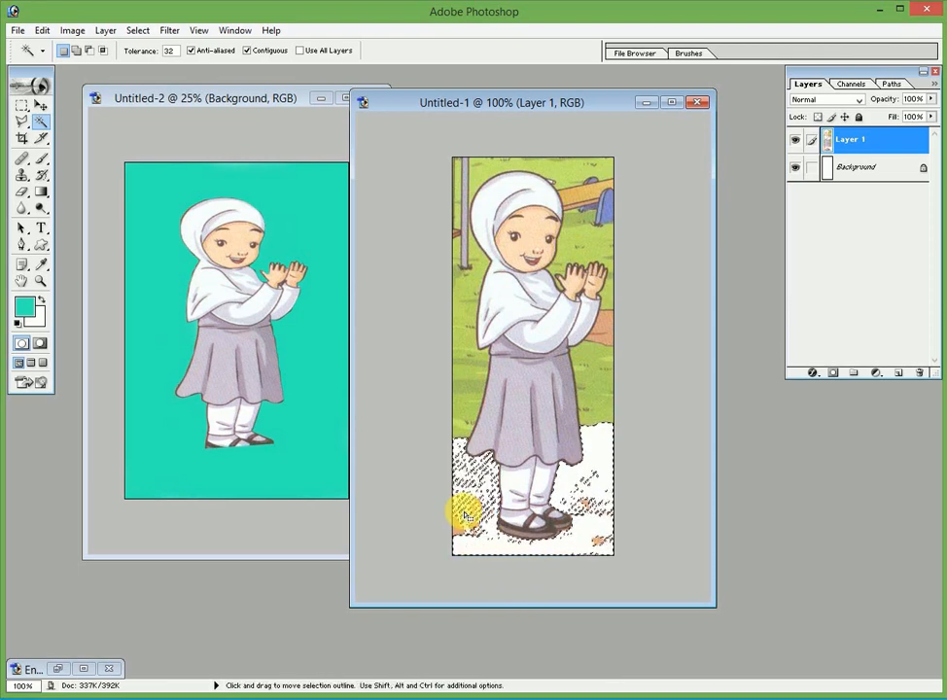
key("ctrl+d")
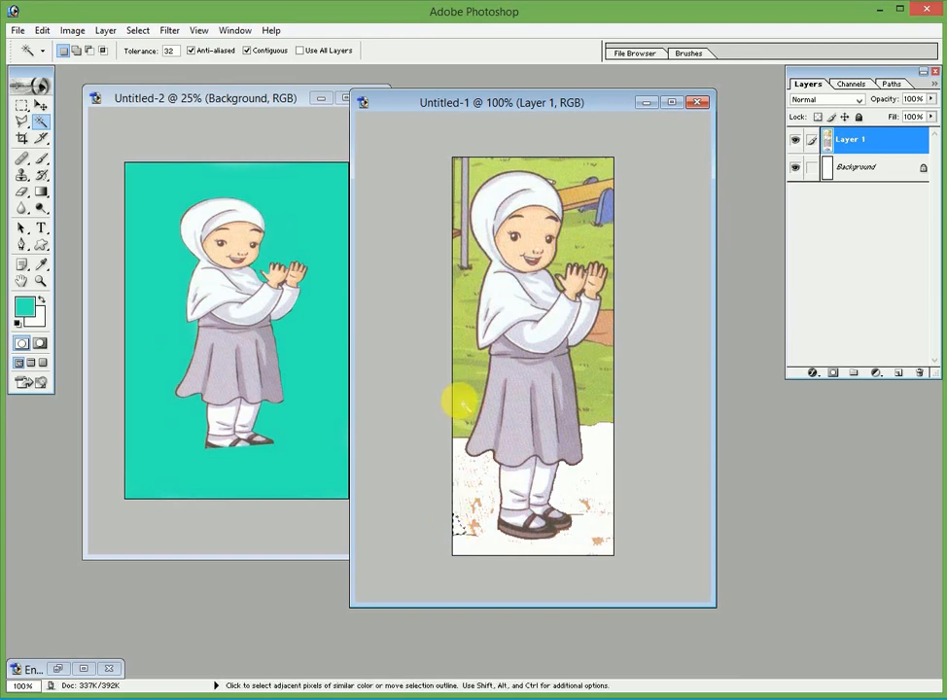
Select and delete the grass strips and the brown bench beside the girl's arms and hijab
left_click(458, 401)
key("Delete")
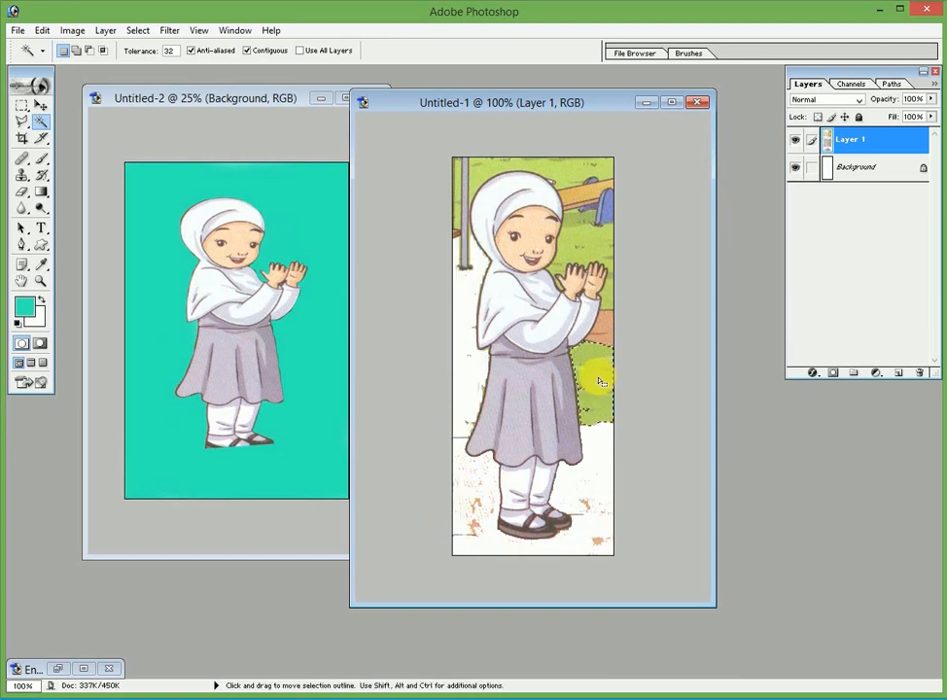
left_click(602, 338)
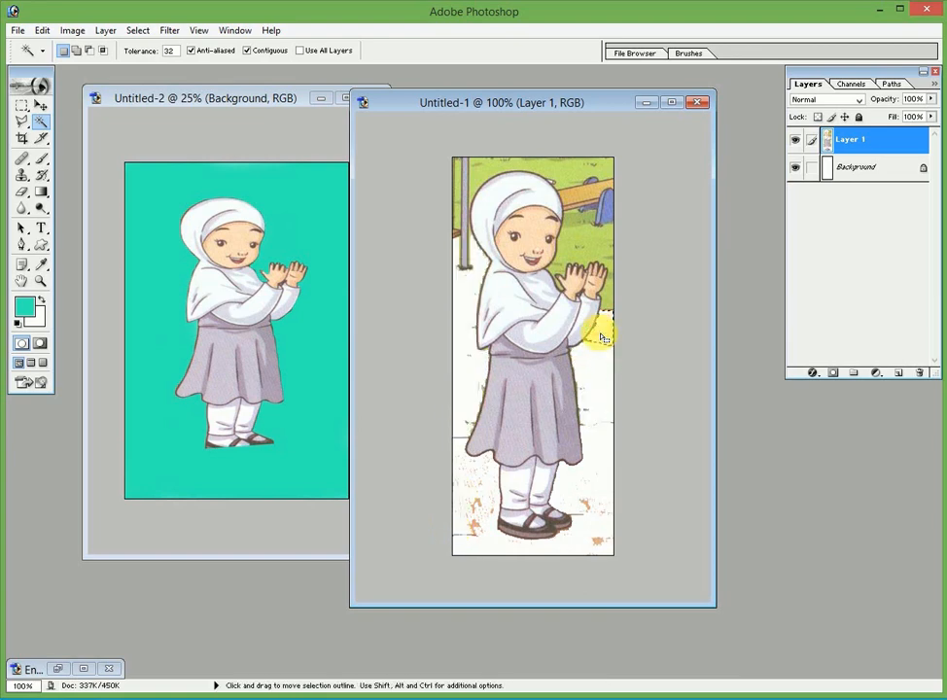
left_click(590, 216)
key("Delete")
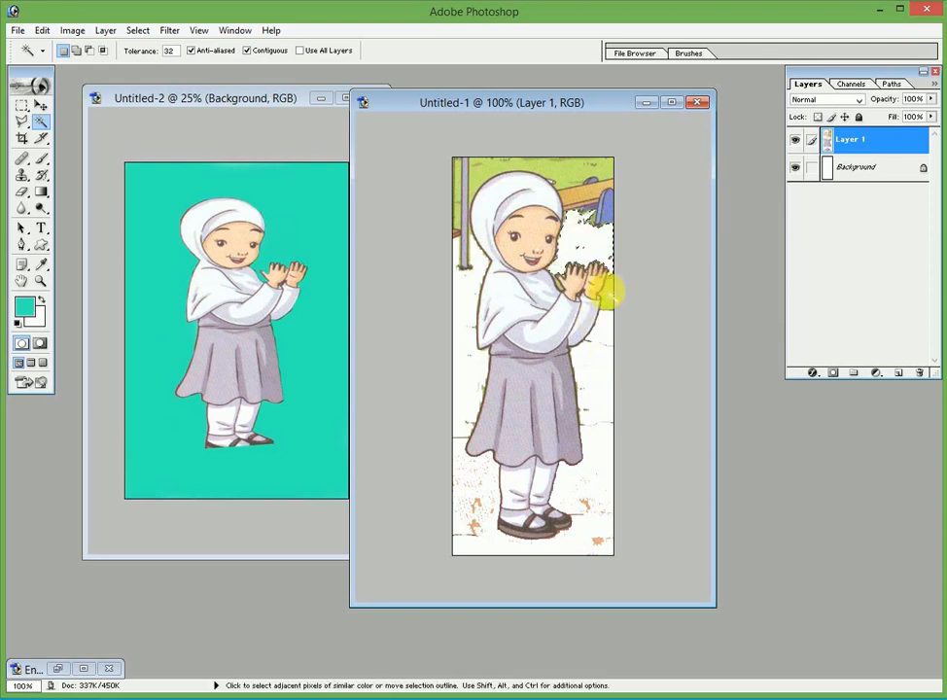
left_click(604, 291)
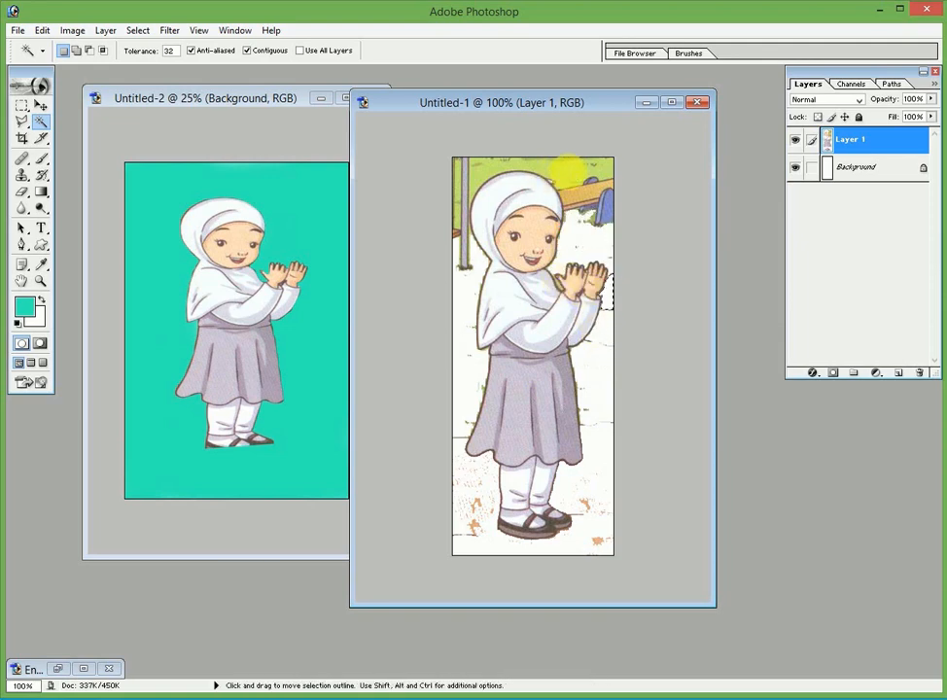
left_click(595, 206)
key("Delete")
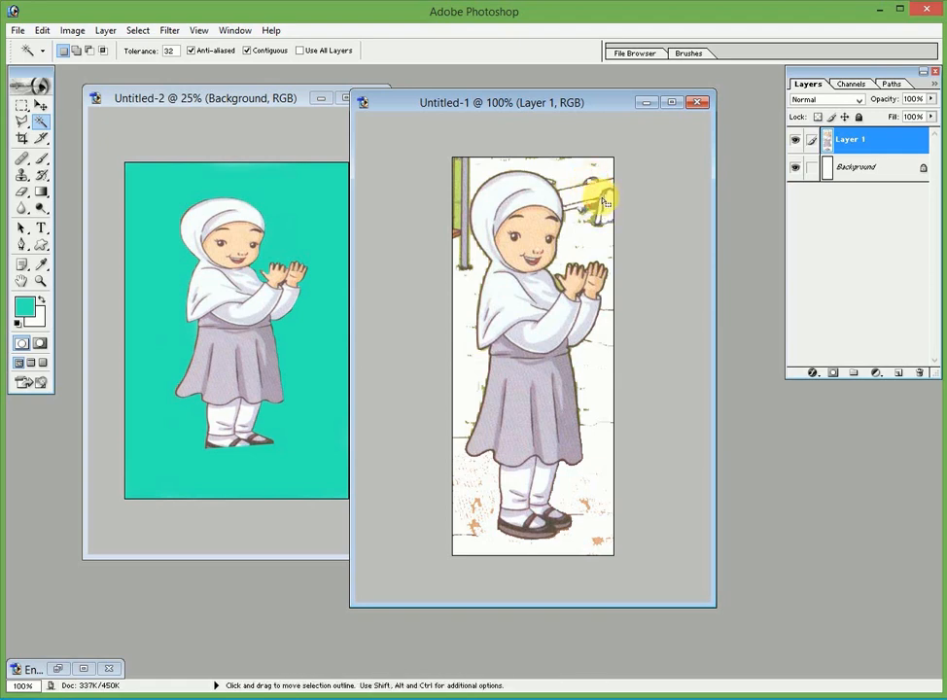
left_click(462, 198)
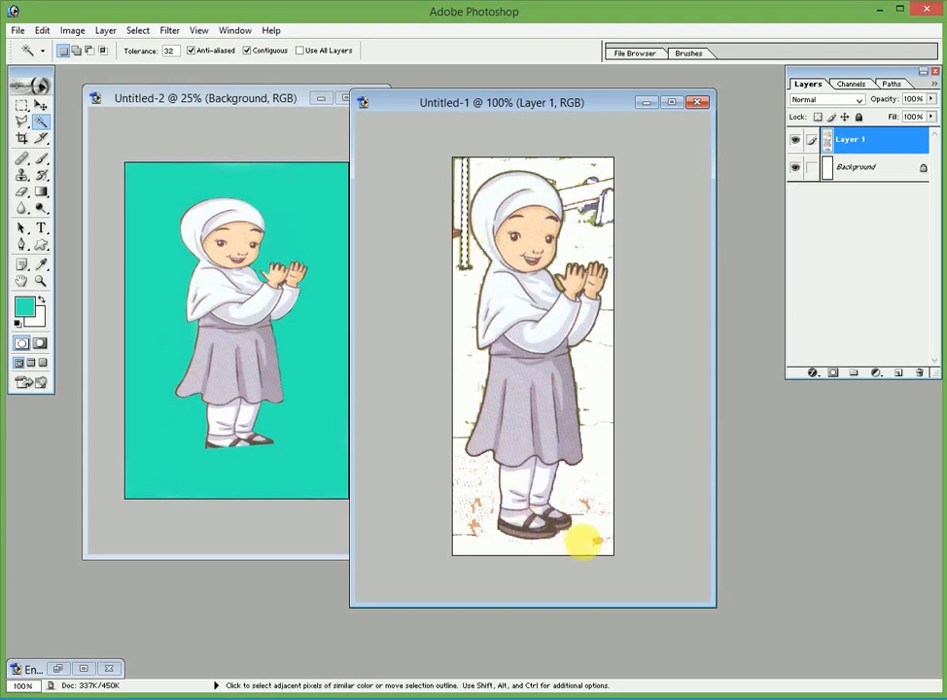
Select the leftover white background around the girl's skirt, legs and shoes
left_click(599, 542)
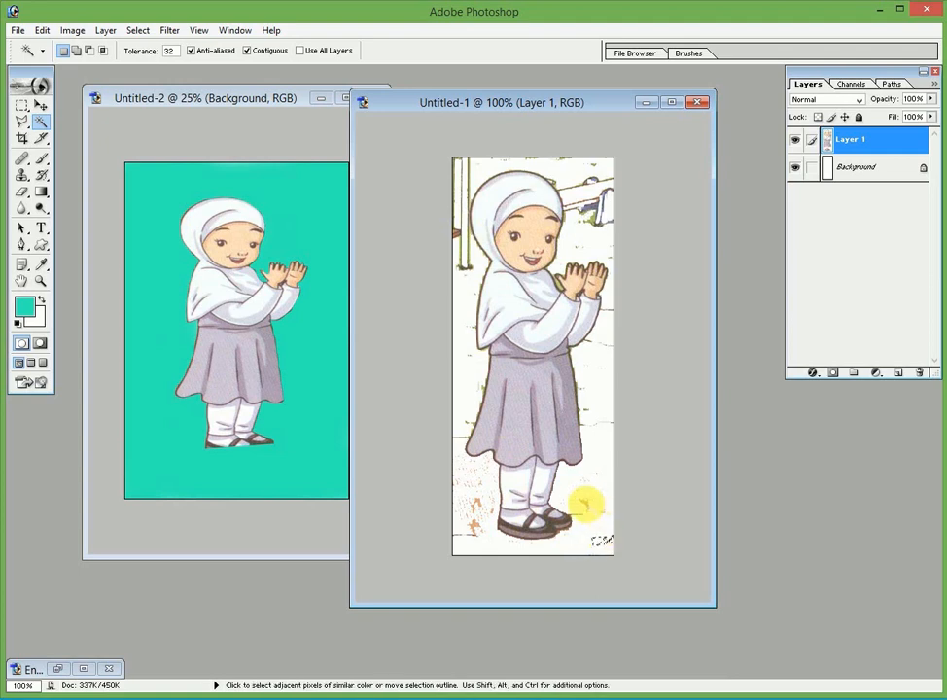
left_click(583, 503)
left_click(473, 525)
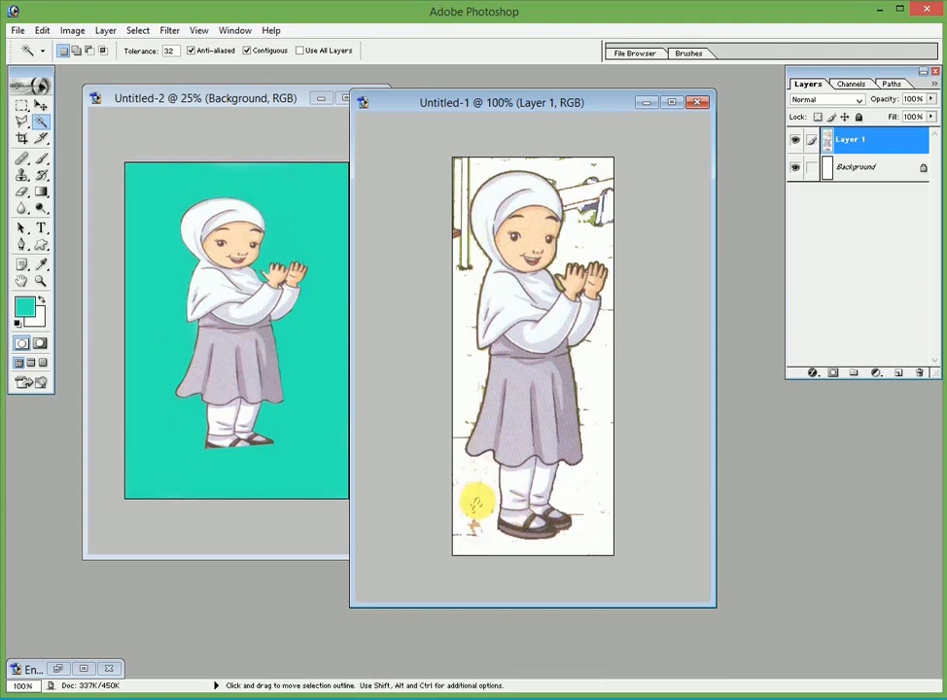
left_click(474, 525)
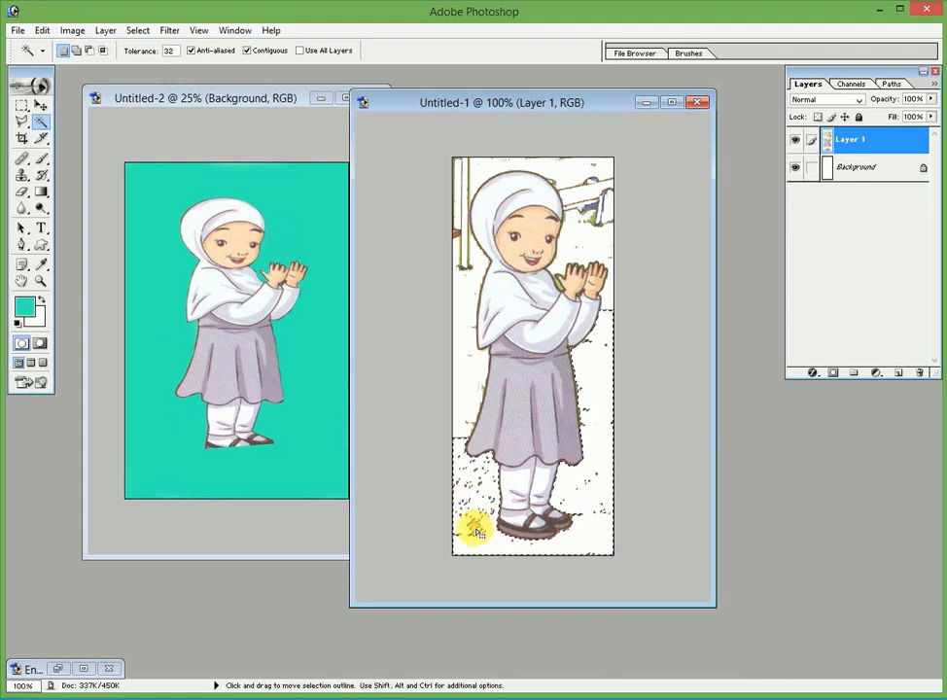
left_click(465, 263)
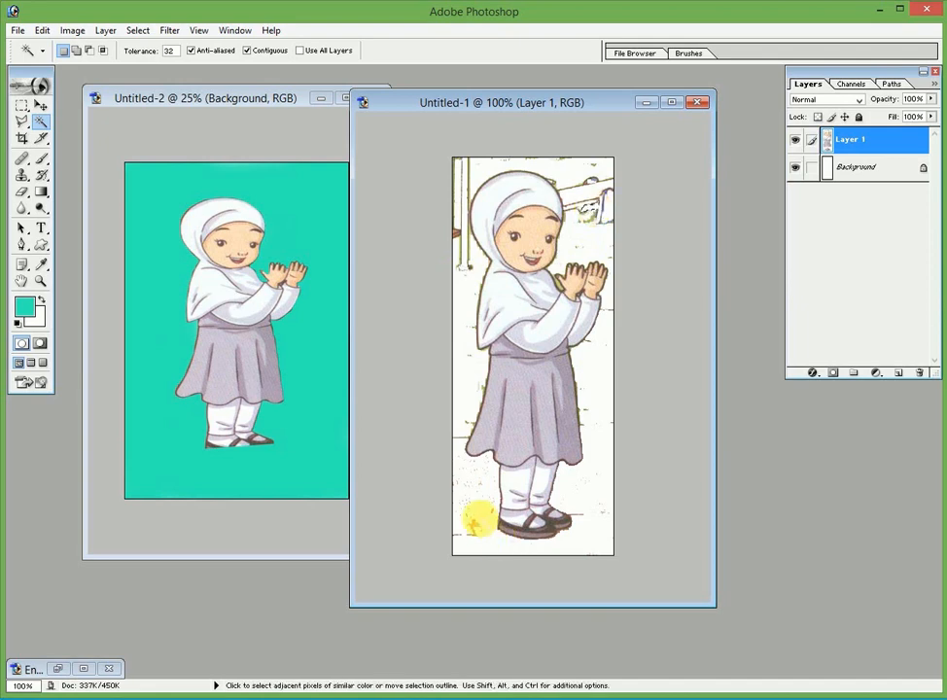
left_click(475, 507)
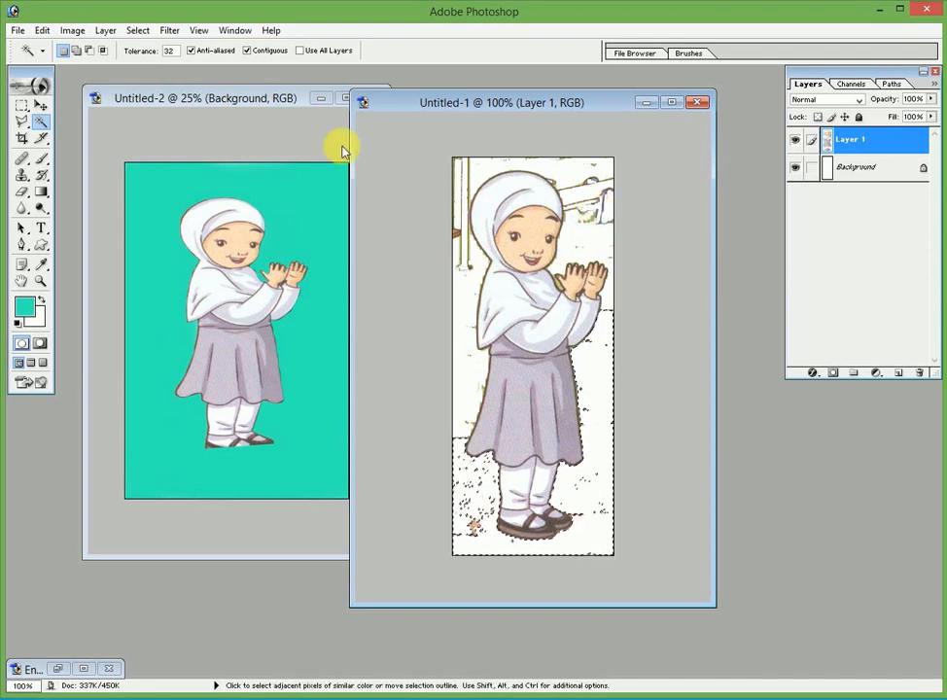
On Untitled-2, refill the selected background teal with Alt+Backspace, deselect, and target Layer 1
left_click(256, 101)
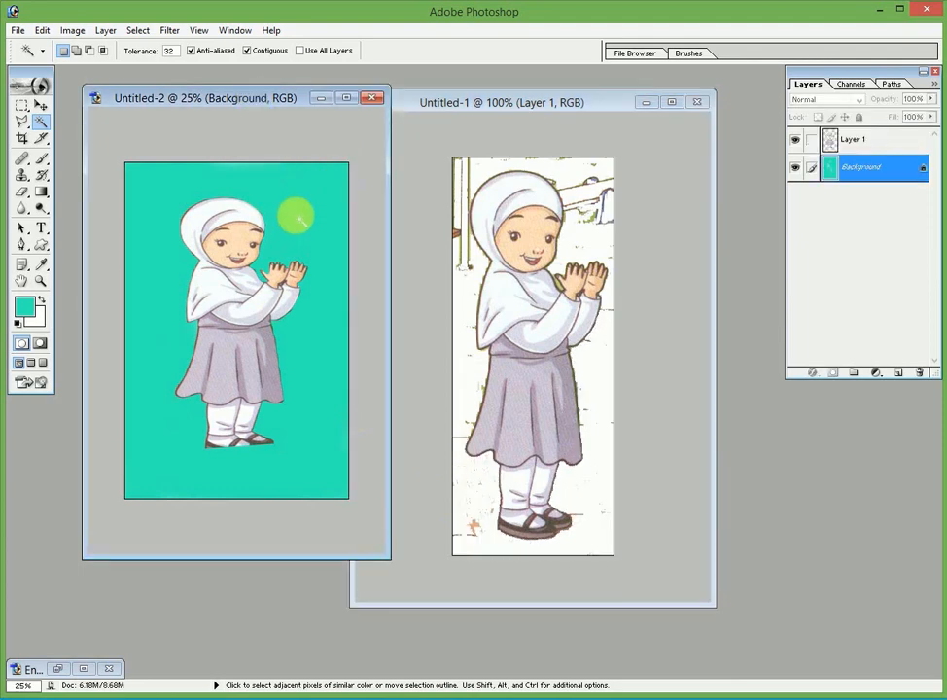
left_click(297, 206)
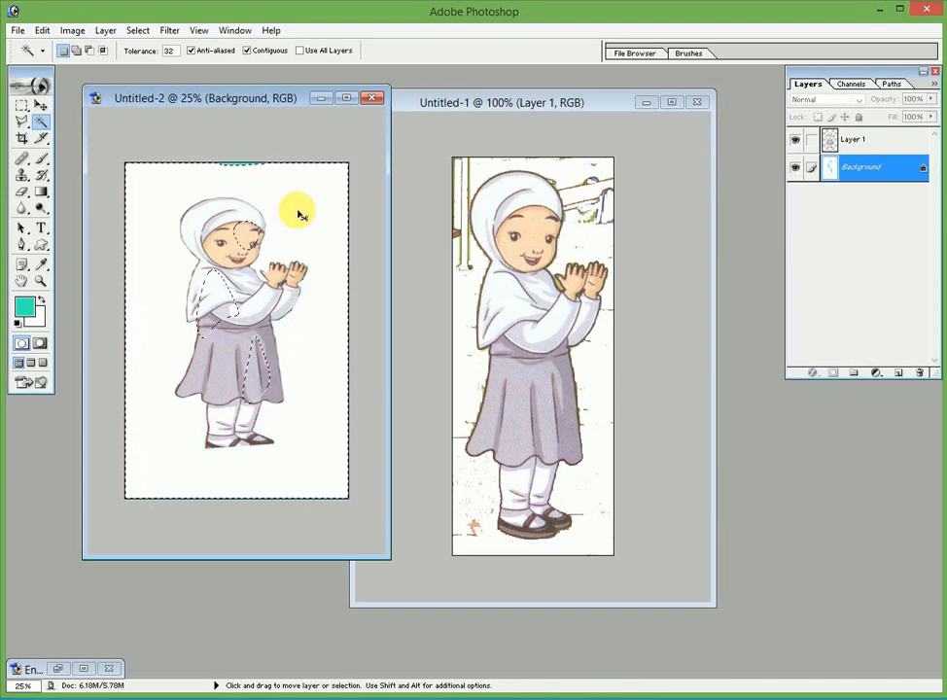
key("ctrl+z")
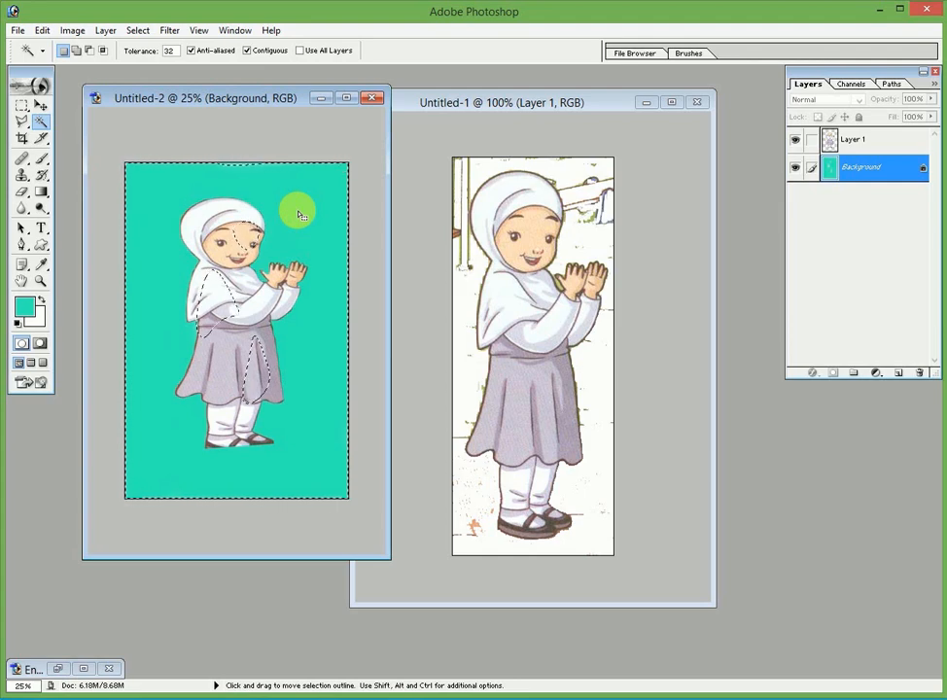
left_click(299, 213)
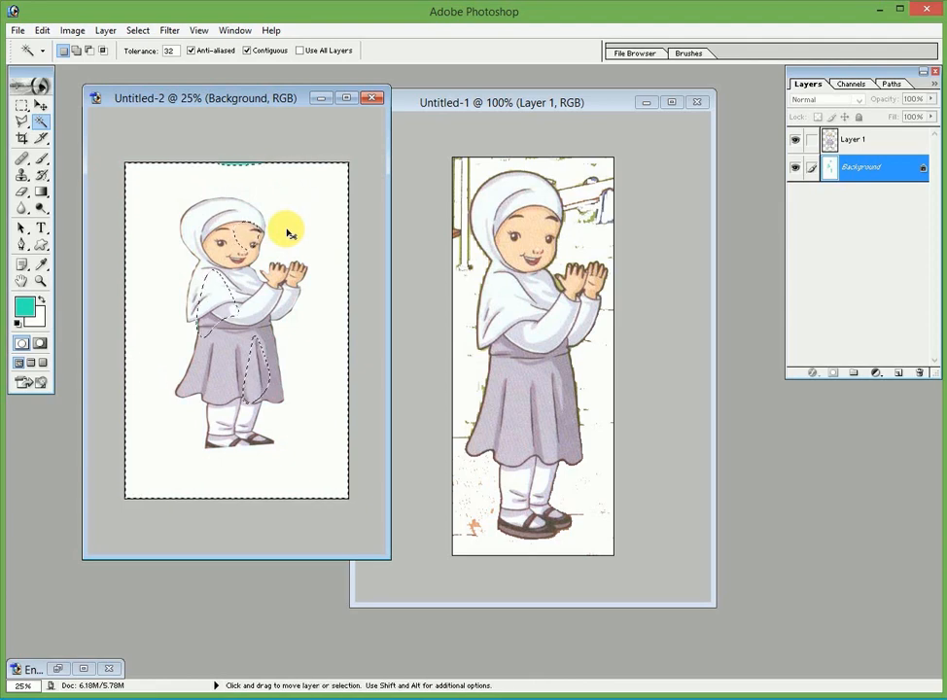
key("alt+BackSpace")
key("ctrl+d")
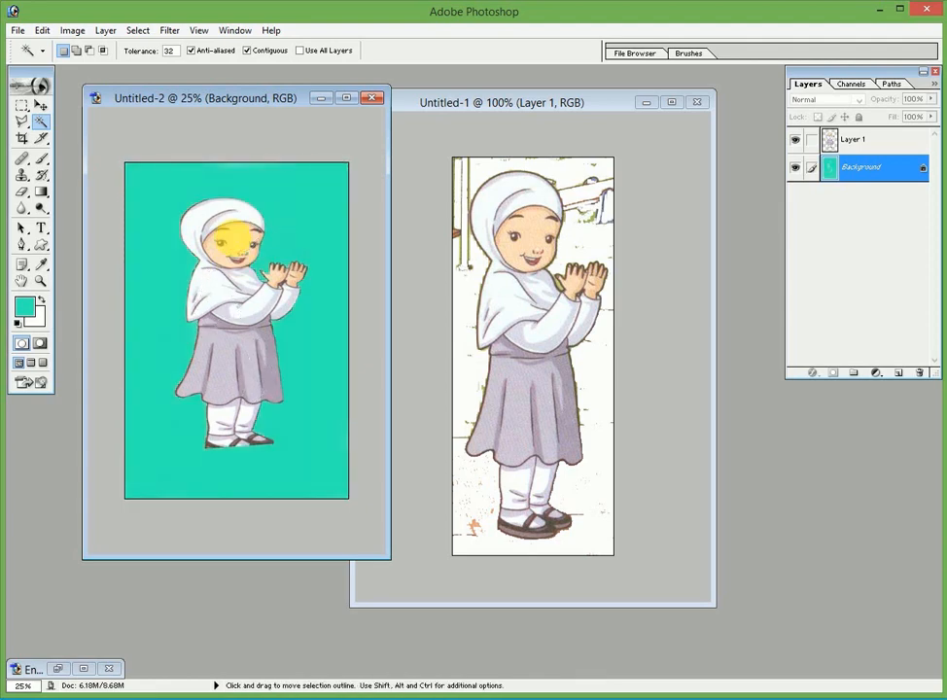
key("ctrl+d")
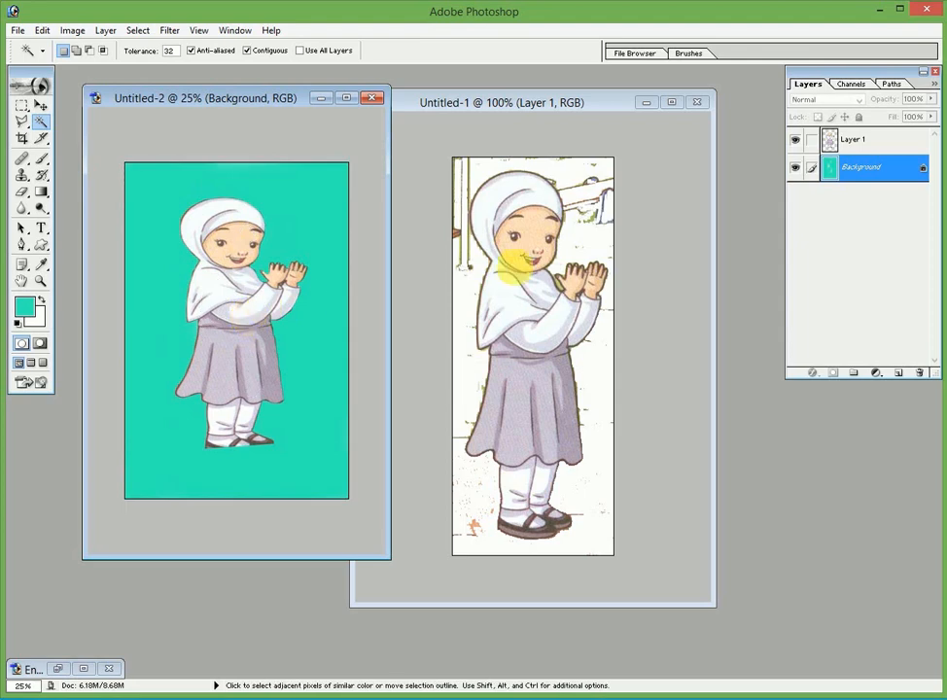
left_click(841, 142)
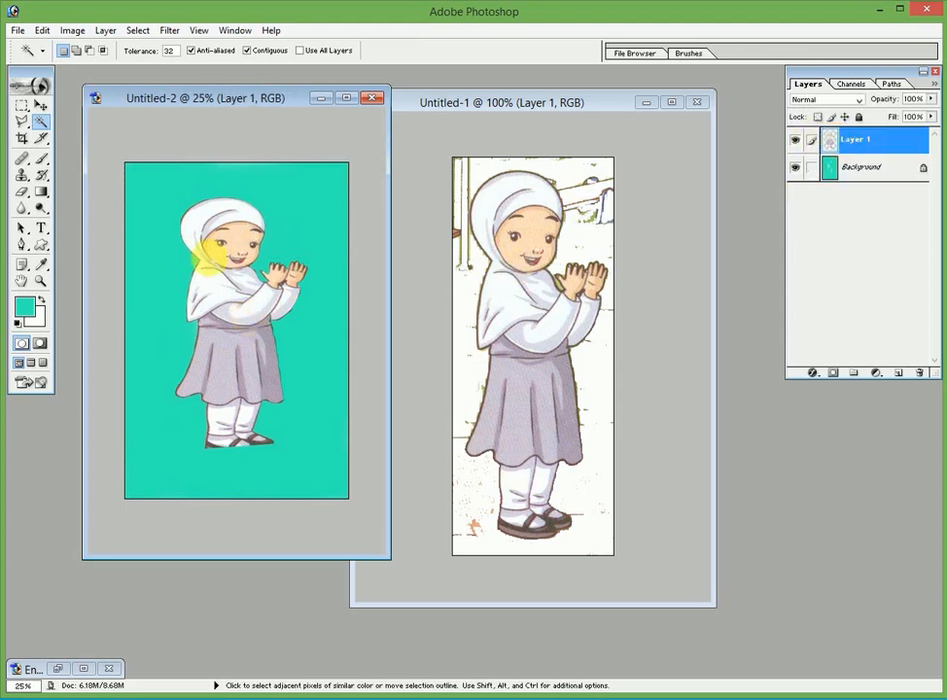
Magic Wand click the grey skirt's pleats and right part on Layer 1 until the whole skirt is selected
left_click(232, 249)
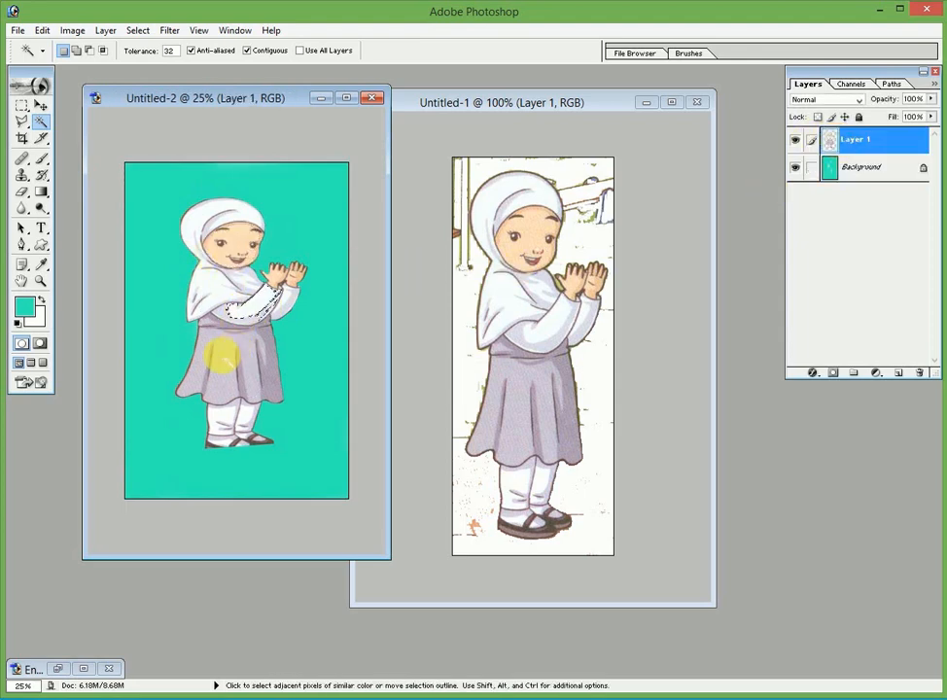
left_click(220, 344)
left_click(285, 362, "shift")
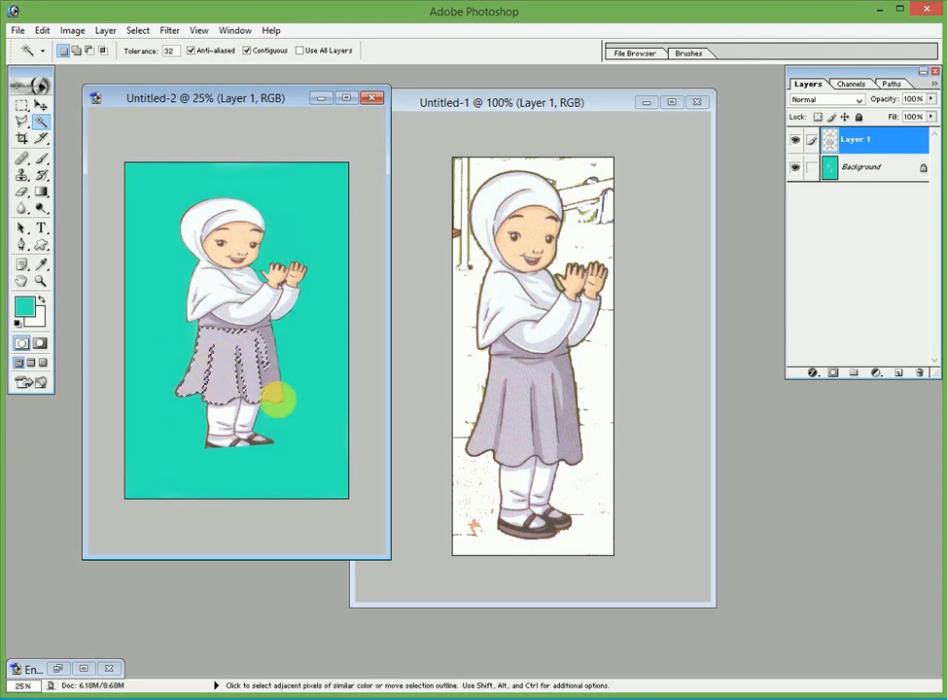
left_click(428, 428)
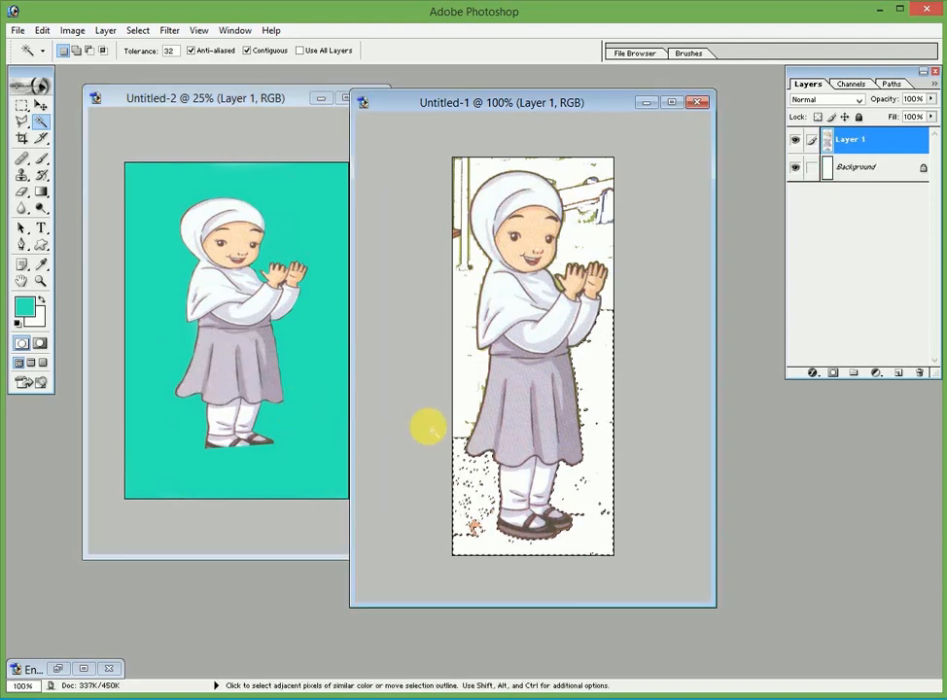
left_click(232, 367)
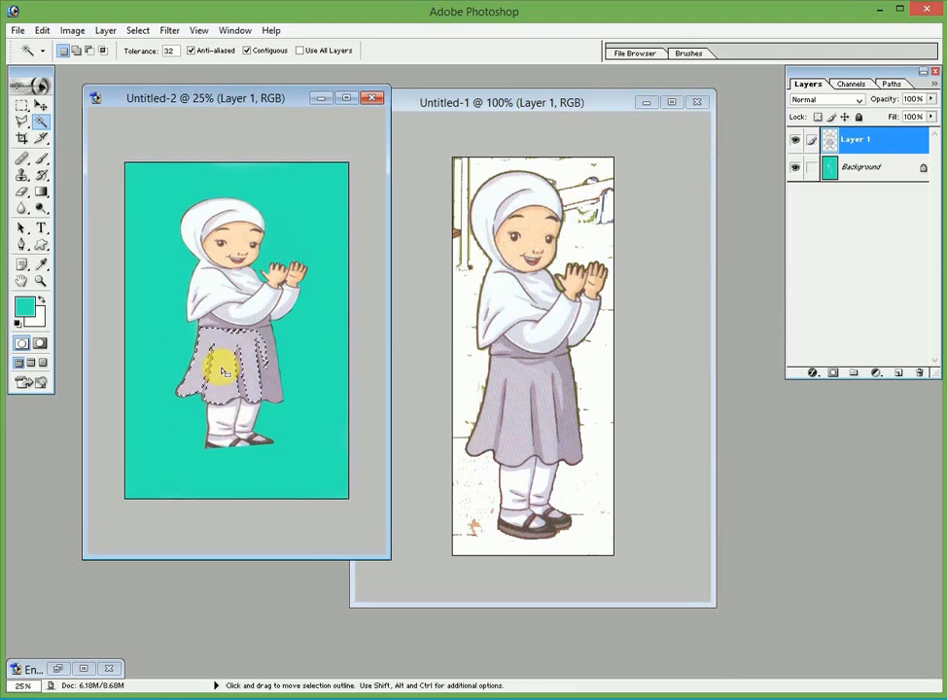
left_click_drag(222, 371, 265, 380)
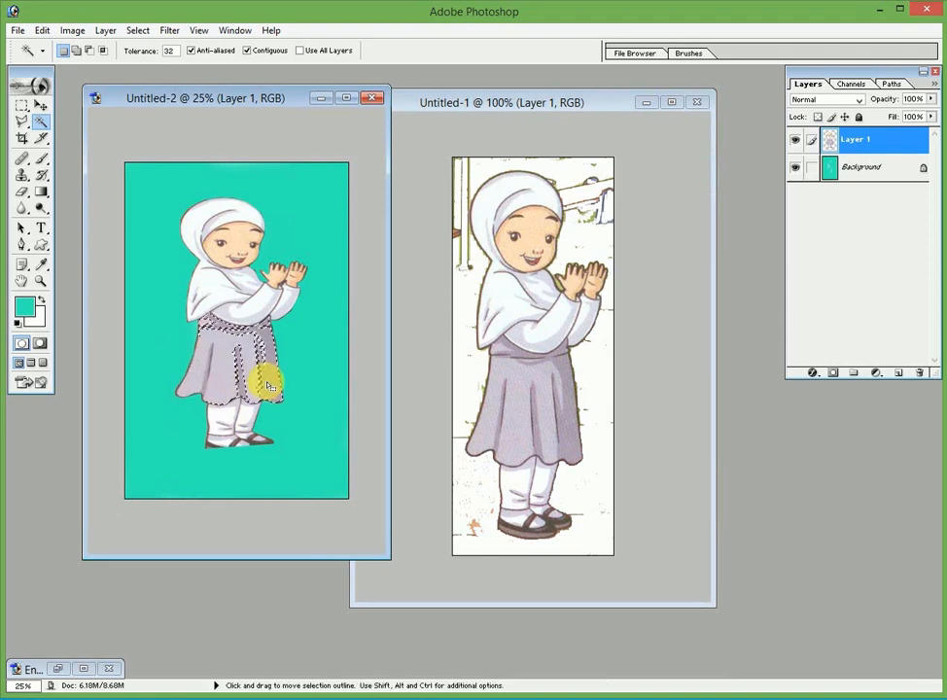
left_click(311, 415)
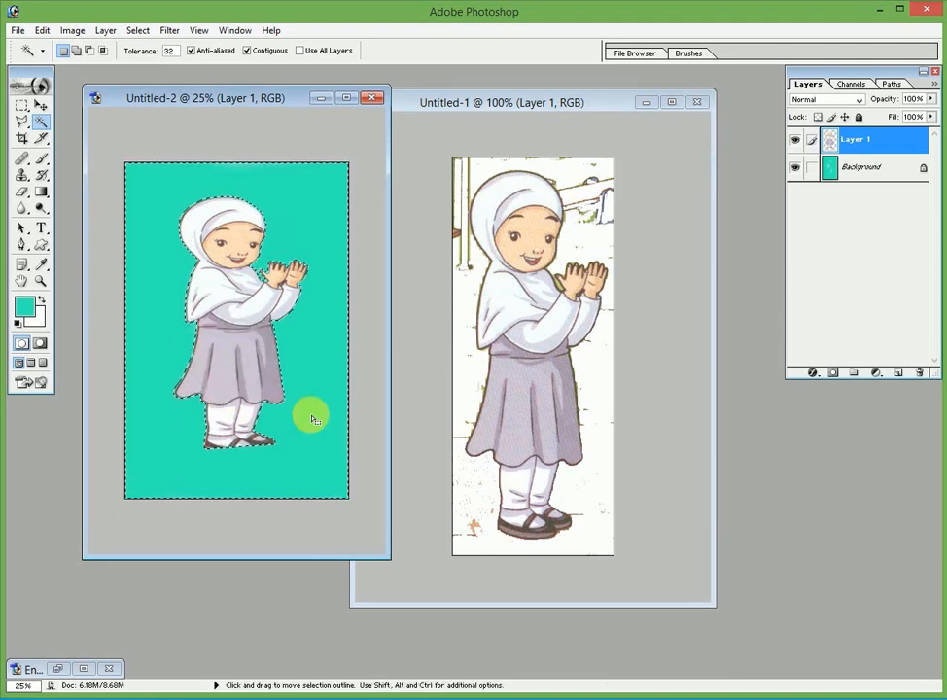
left_click(245, 362)
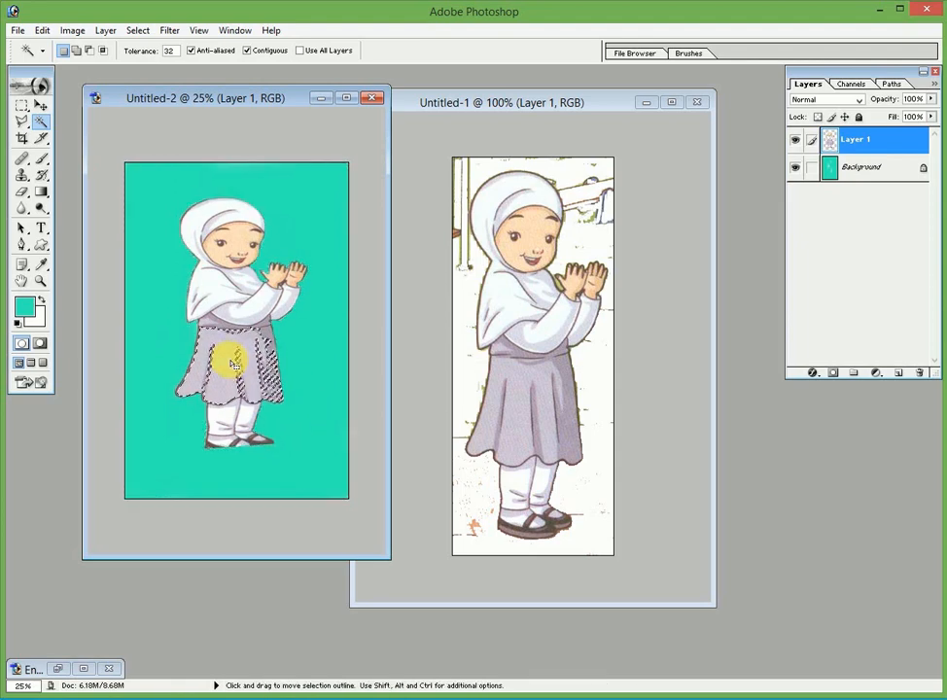
left_click(256, 387)
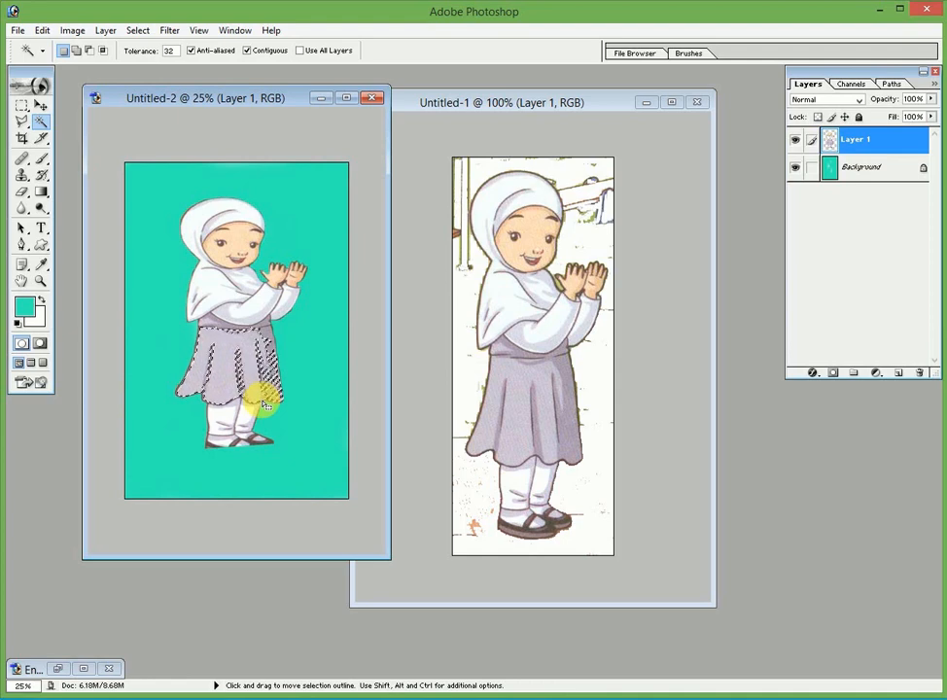
left_click(237, 360)
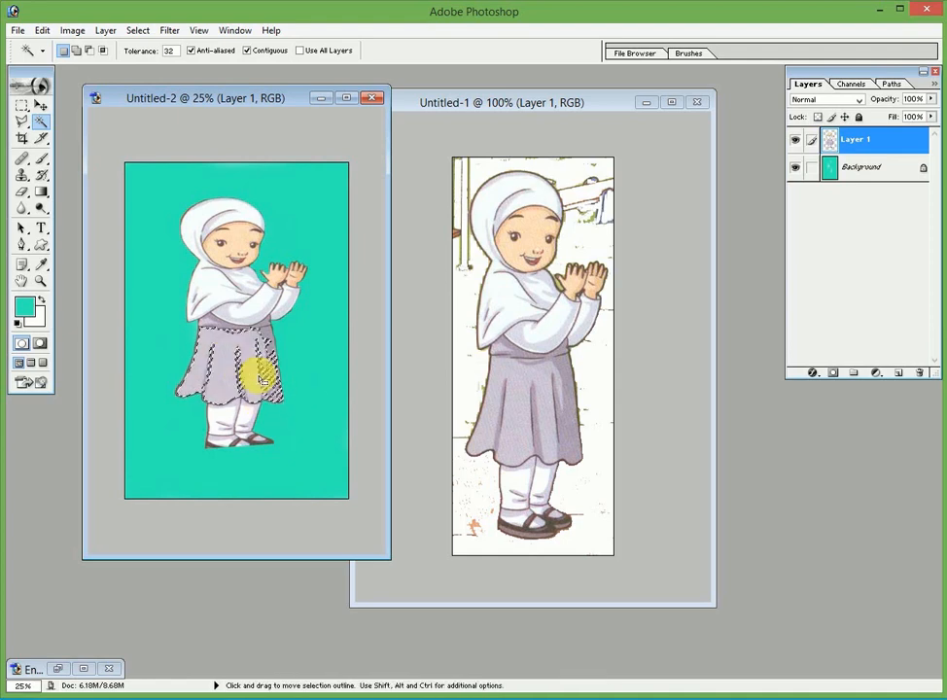
Add an empty Layer 2, then Magic Wand-select the skirt again on Layer 1
left_click(904, 374)
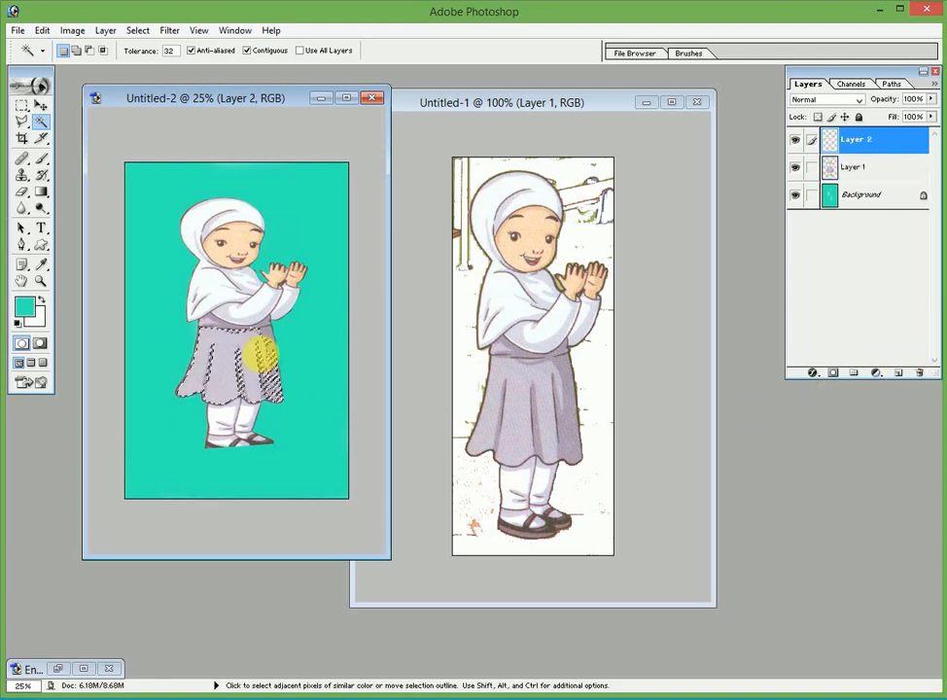
left_click(288, 373)
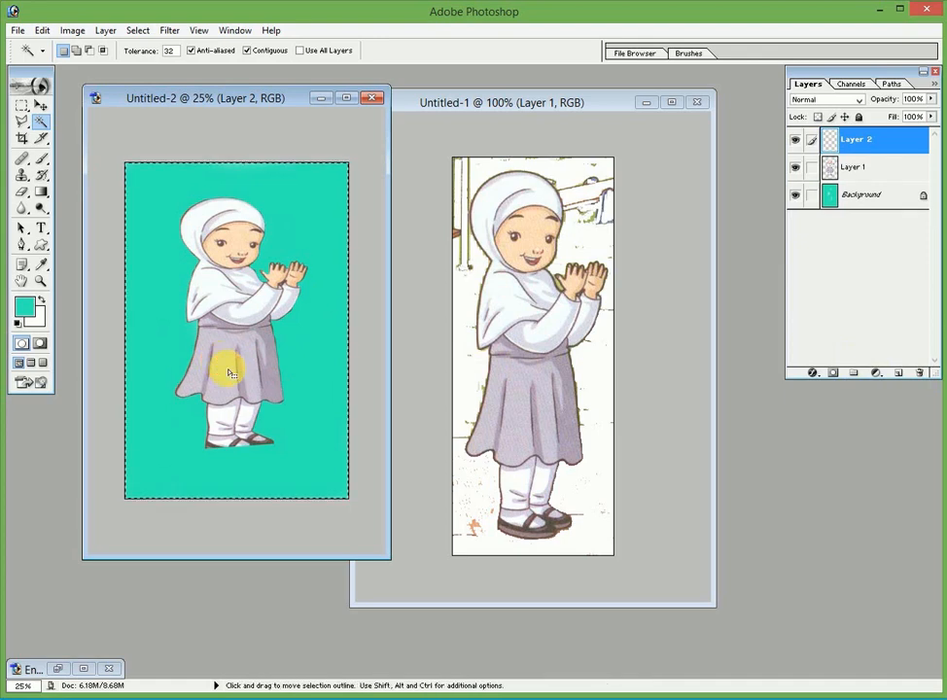
left_click(848, 167)
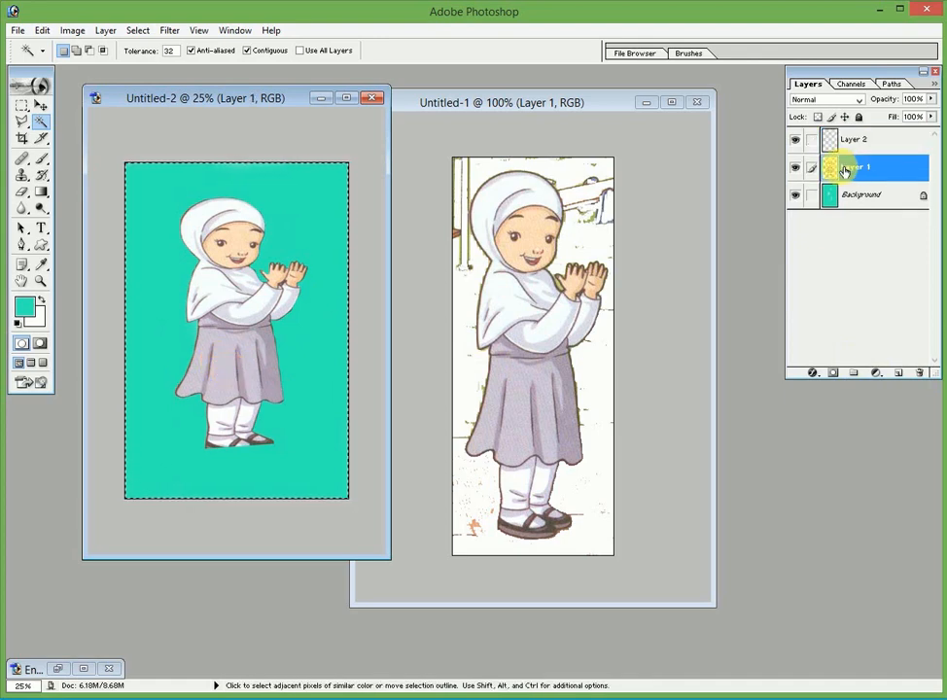
left_click(227, 353)
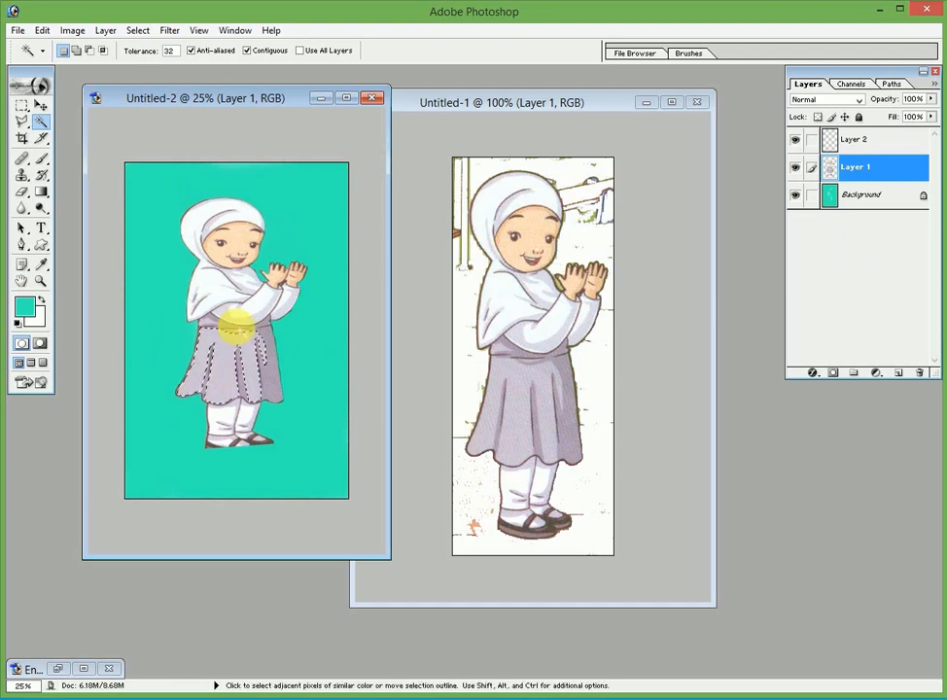
Choose bright magenta F215DB as the foreground colour in the Color Picker
left_click(25, 308)
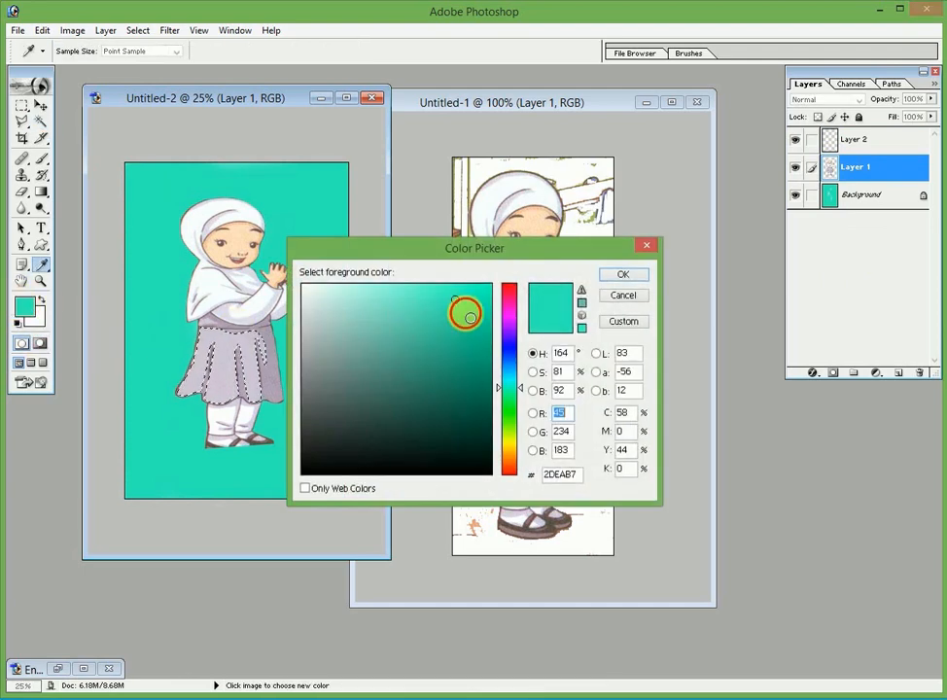
left_click(467, 315)
mouse_move(469, 316)
left_mouse_down()
mouse_move(431, 298)
mouse_move(381, 311)
left_mouse_up()
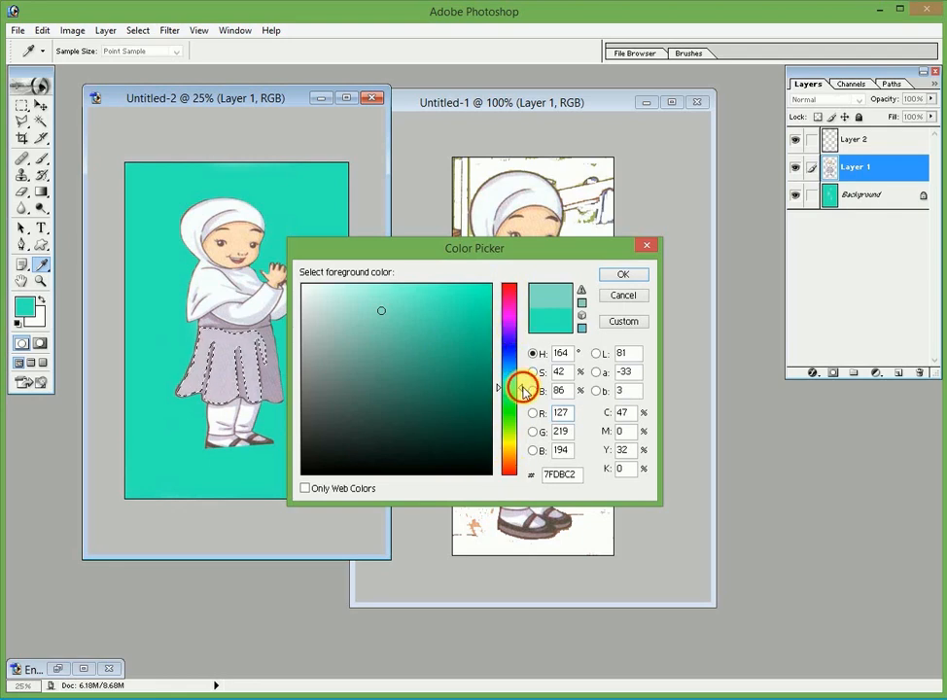
left_click_drag(523, 389, 526, 319)
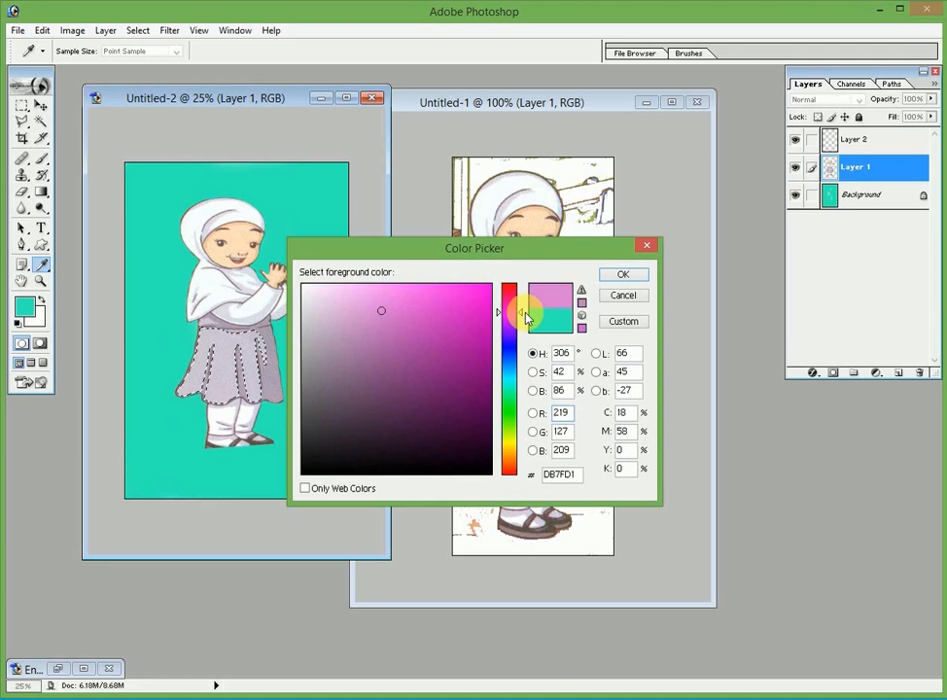
mouse_move(385, 313)
left_mouse_down()
mouse_move(402, 303)
mouse_move(365, 421)
mouse_move(440, 313)
mouse_move(482, 282)
mouse_move(483, 313)
mouse_move(484, 295)
mouse_move(484, 306)
mouse_move(461, 306)
mouse_move(484, 296)
mouse_move(495, 327)
mouse_move(495, 317)
mouse_move(479, 313)
mouse_move(461, 399)
mouse_move(461, 345)
mouse_move(479, 298)
left_mouse_up()
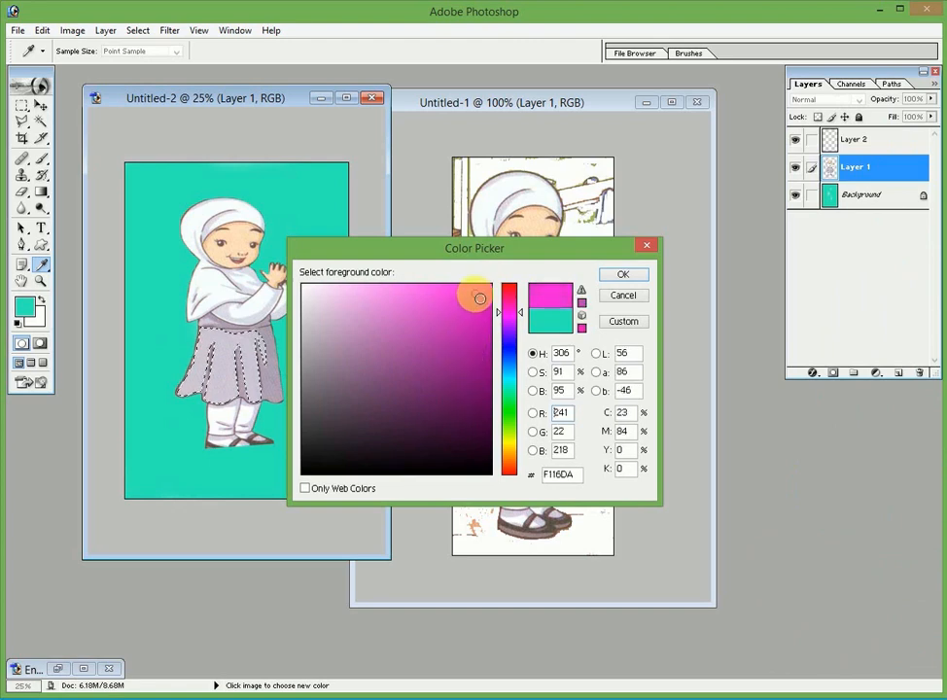
left_click(620, 275)
Brush magenta over the selected front skirt panel, then select all and return to the Magic Wand
key("w")
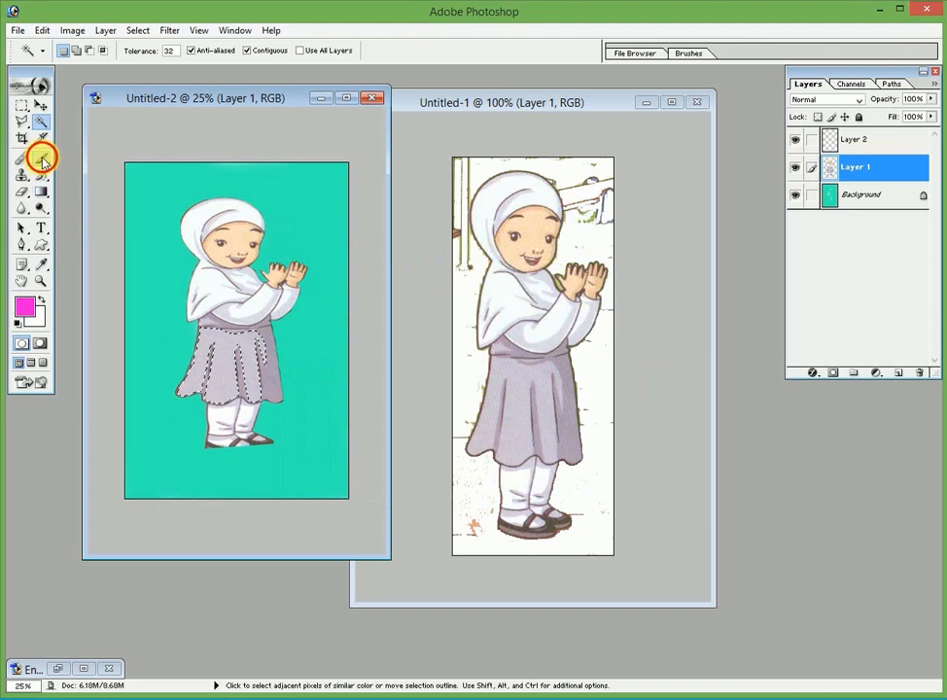
left_click(40, 158)
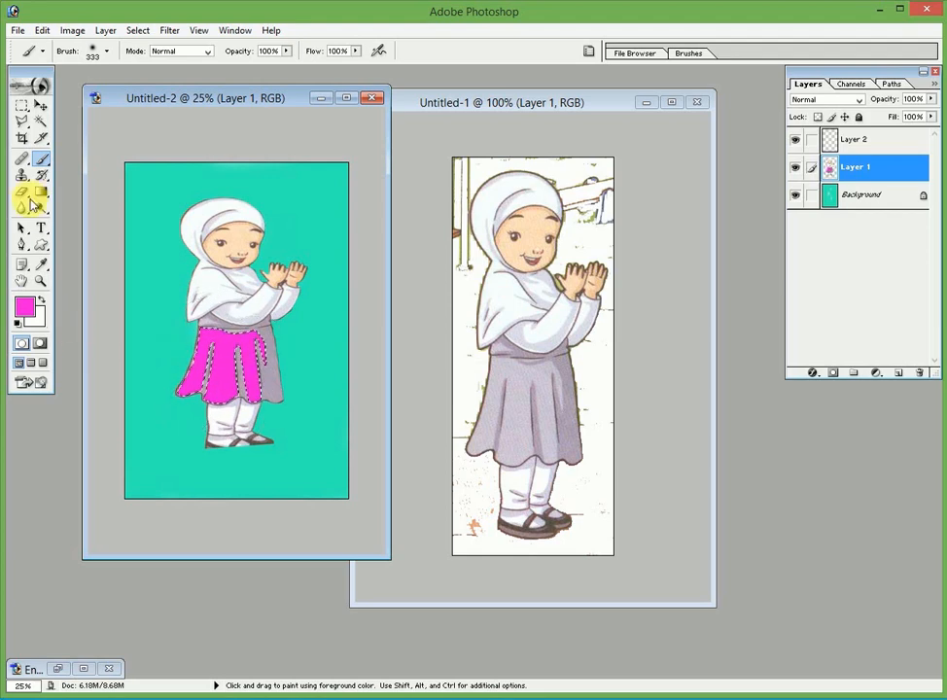
left_click(40, 109)
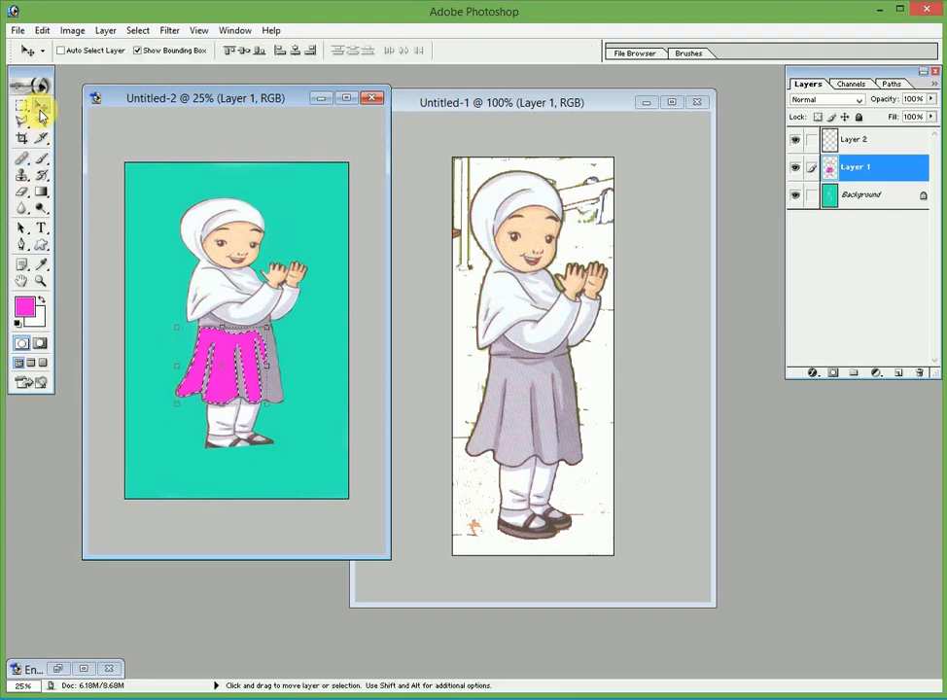
key("ctrl+a")
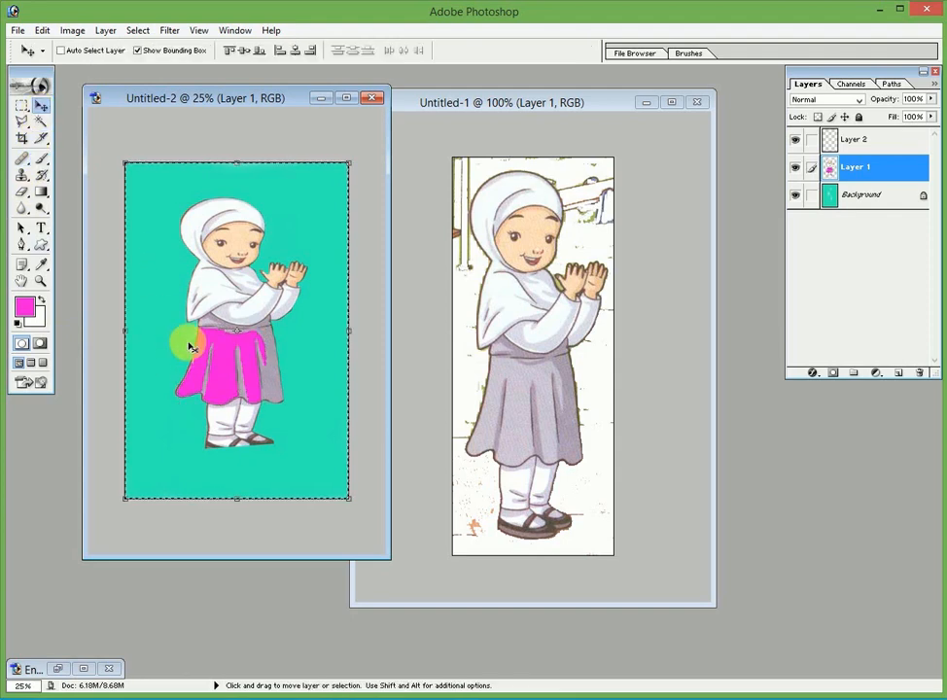
left_click(34, 117)
Select the grey back and waist of the skirt and paint them yellow E0F215
left_click(271, 377)
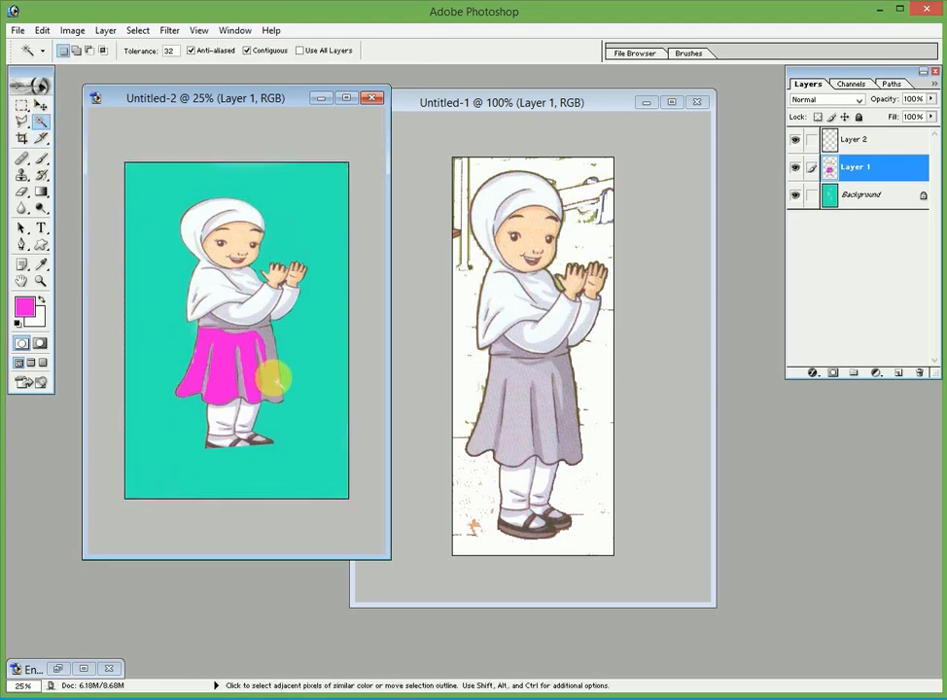
left_click(24, 311)
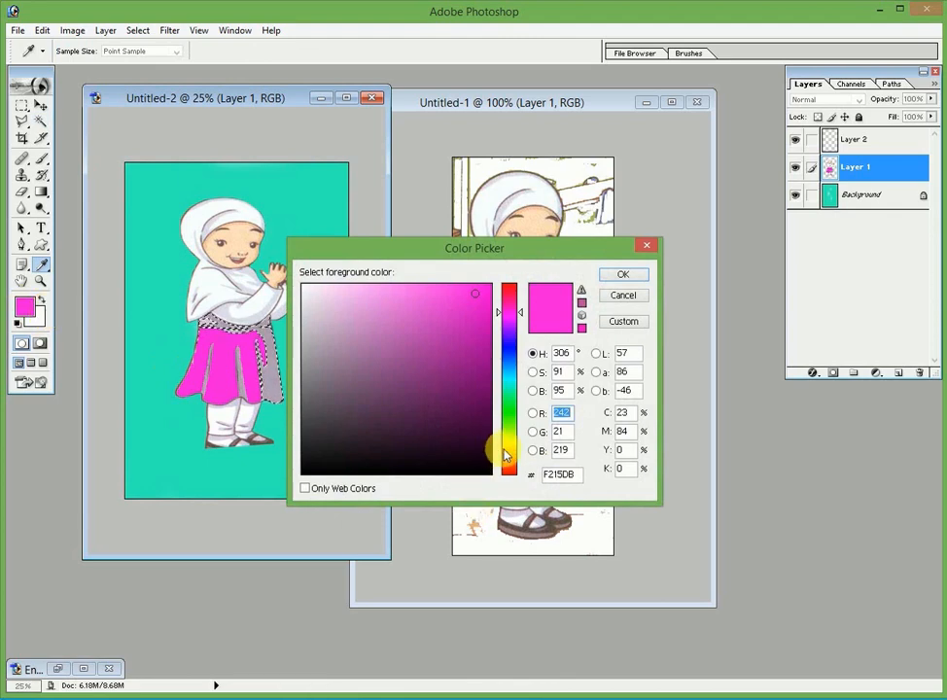
left_click(507, 443)
left_click(622, 297)
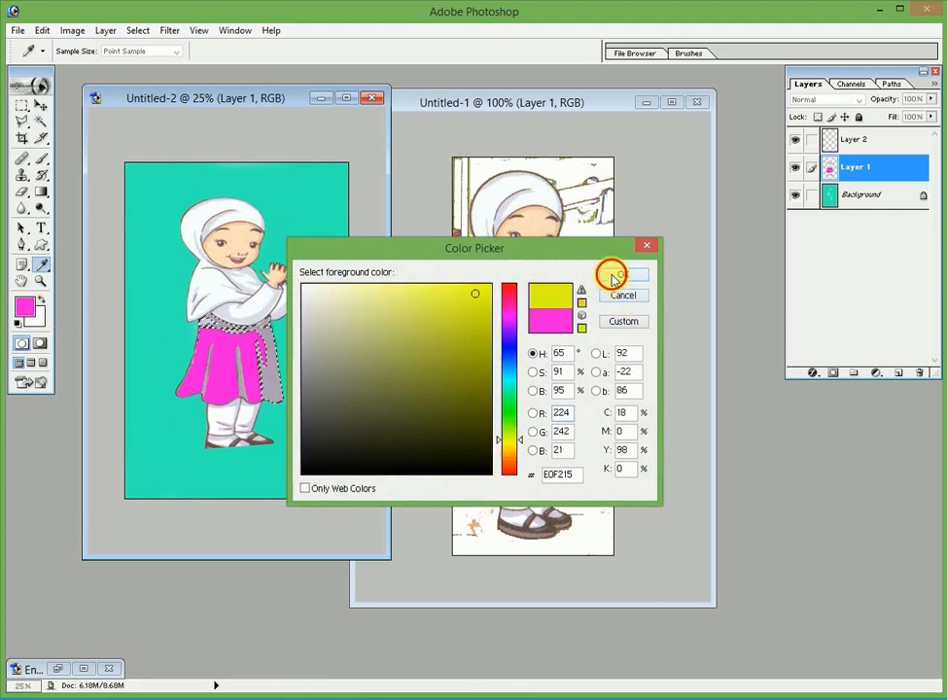
left_click(611, 277)
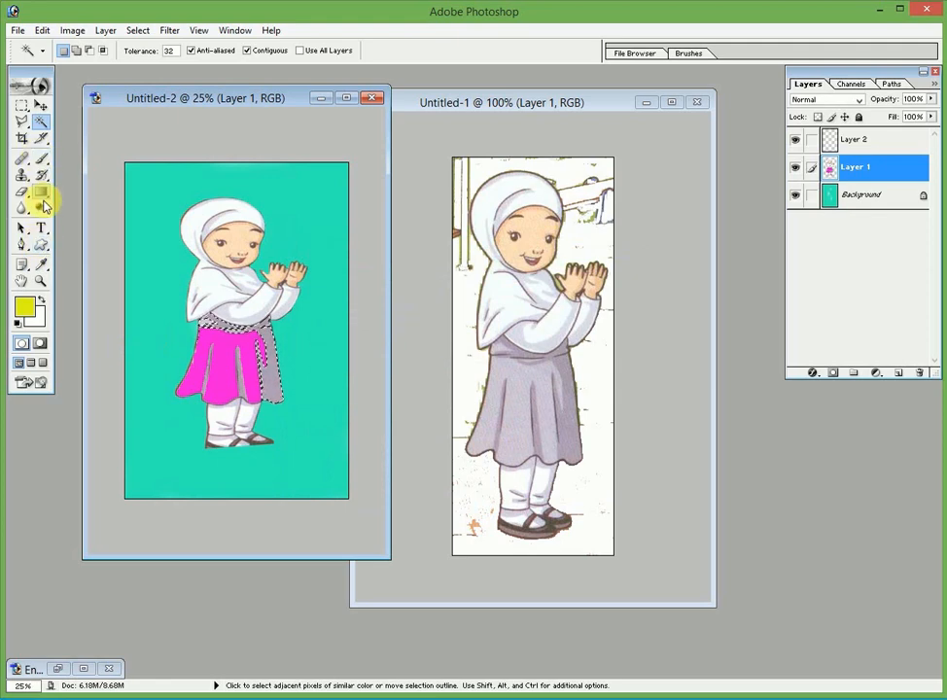
left_click(42, 163)
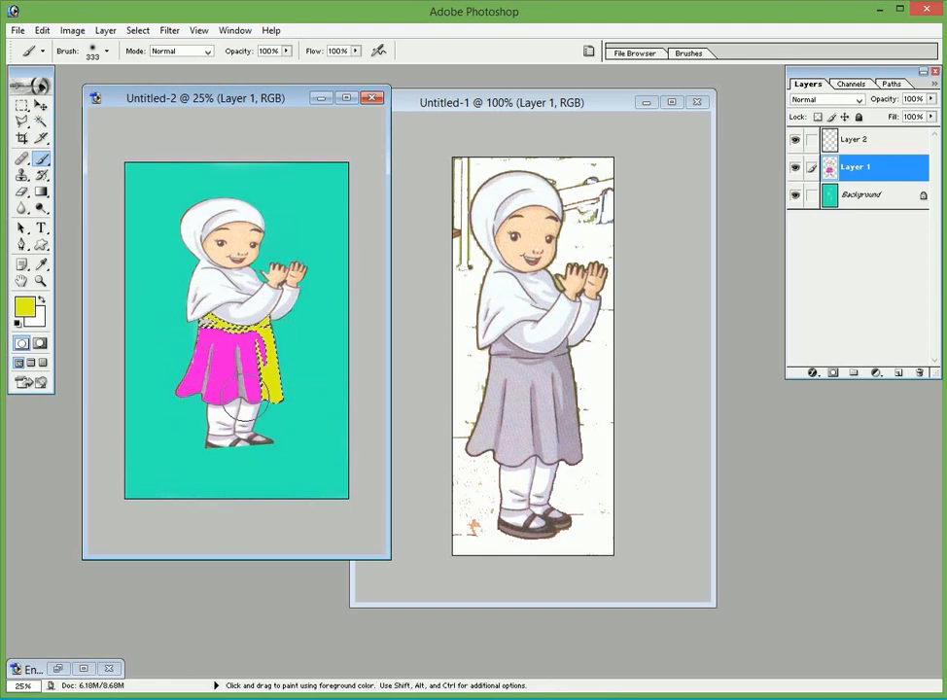
Select the thin inner skirt pleat and brush it green 15F22A
left_click(42, 123)
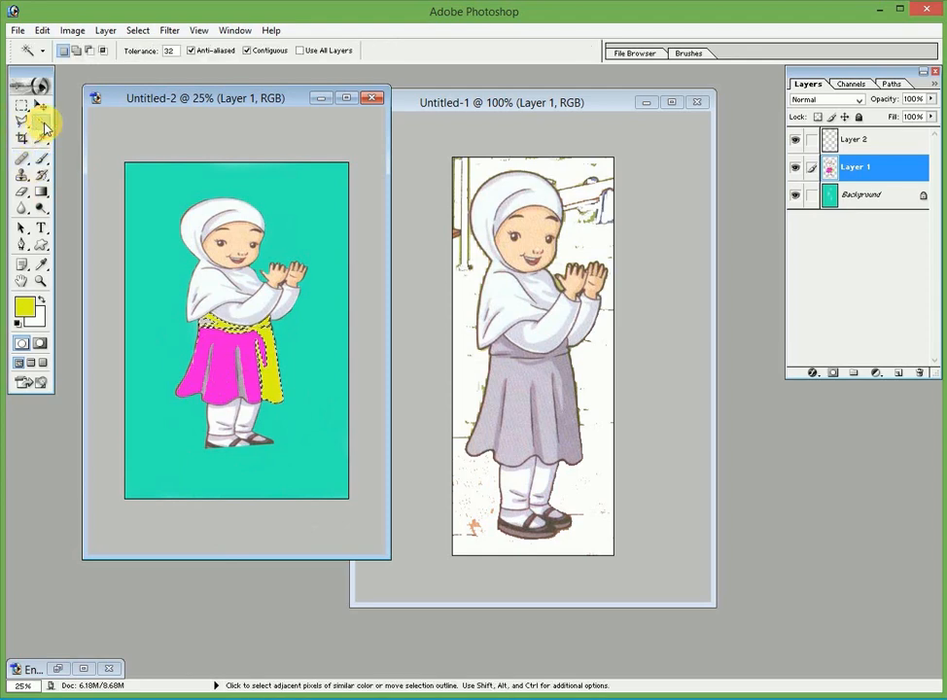
left_click(240, 379)
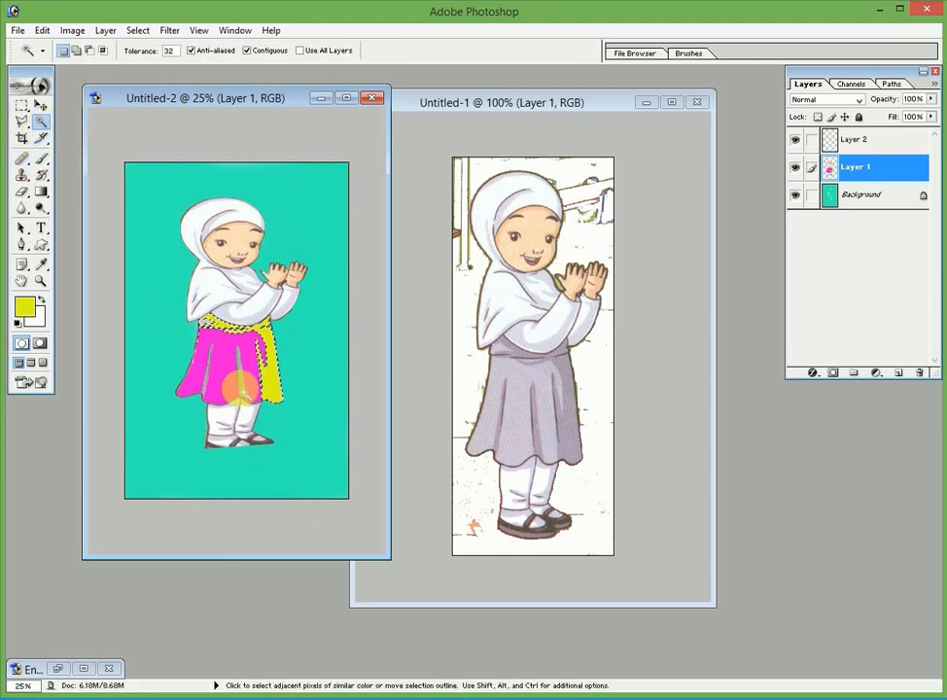
left_click(25, 310)
left_click(508, 411)
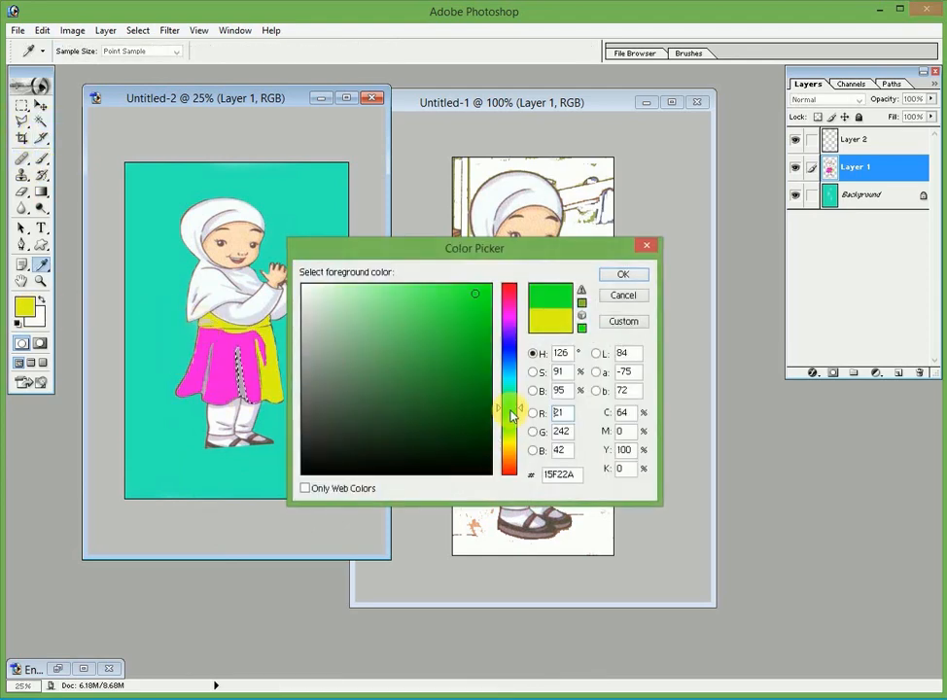
left_click(607, 276)
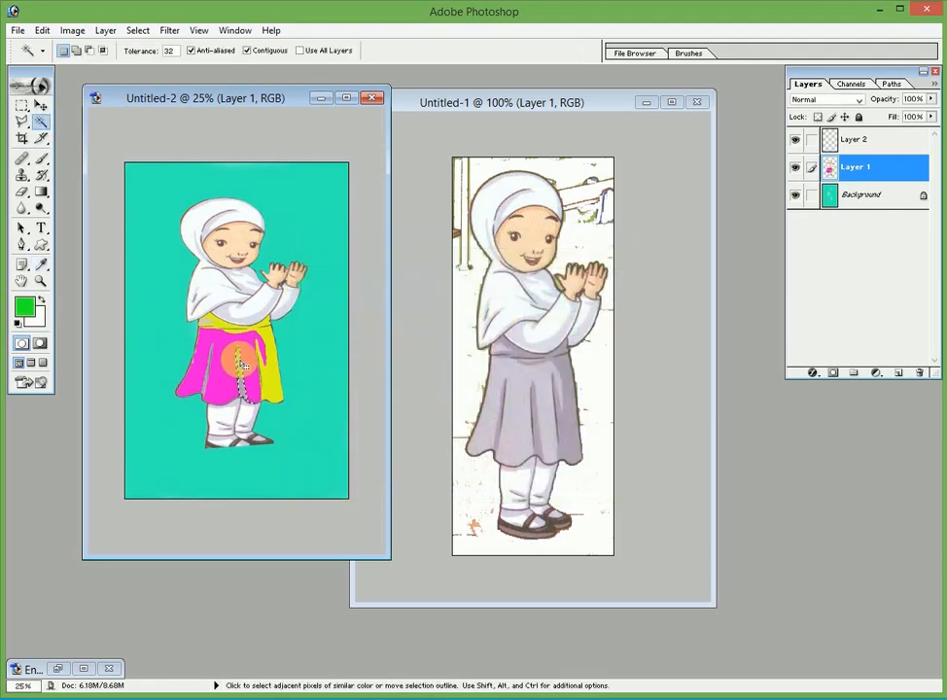
left_click(41, 158)
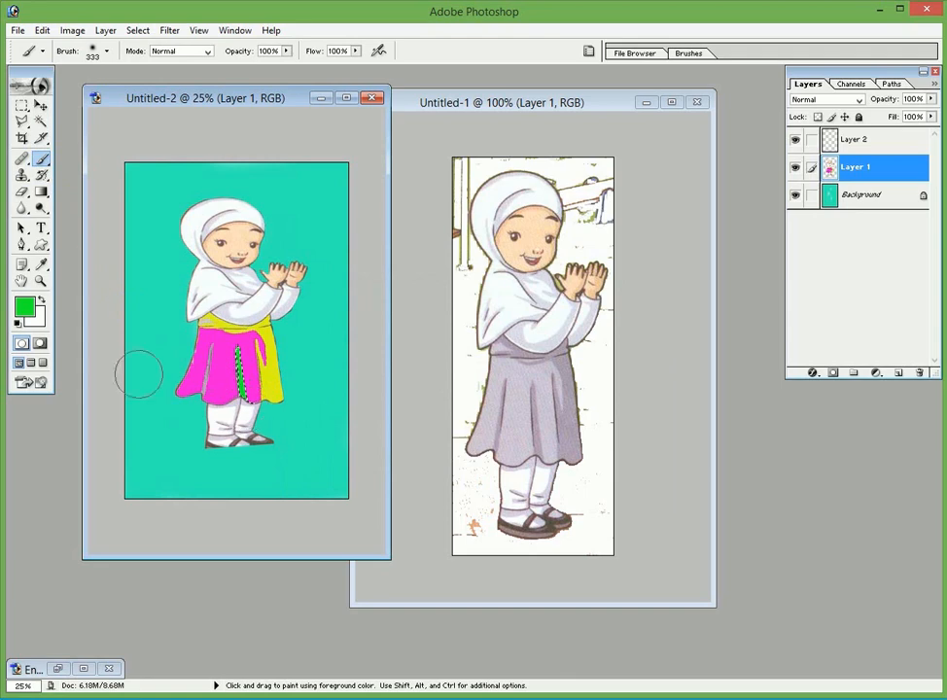
left_click(41, 120)
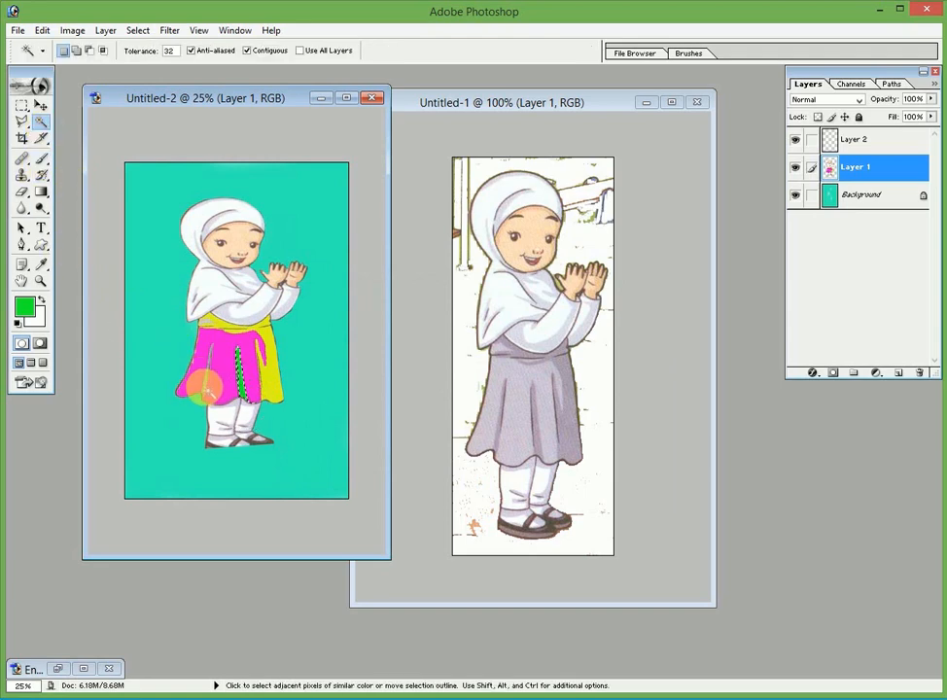
left_click(40, 156)
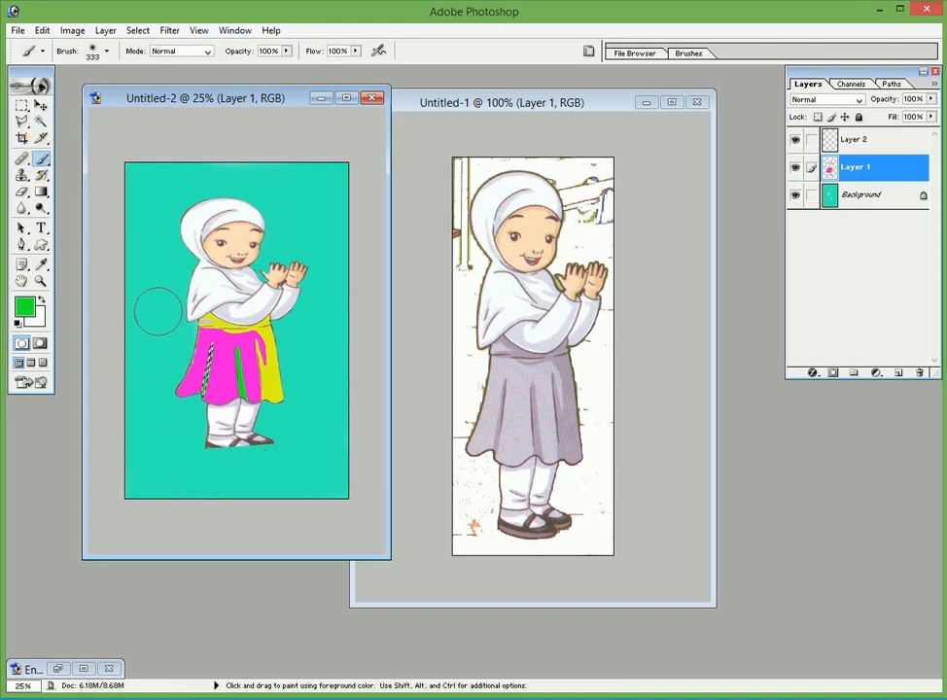
Select the entire turquoise page using the Rectangular Marquee and Ctrl+A
left_click(40, 106)
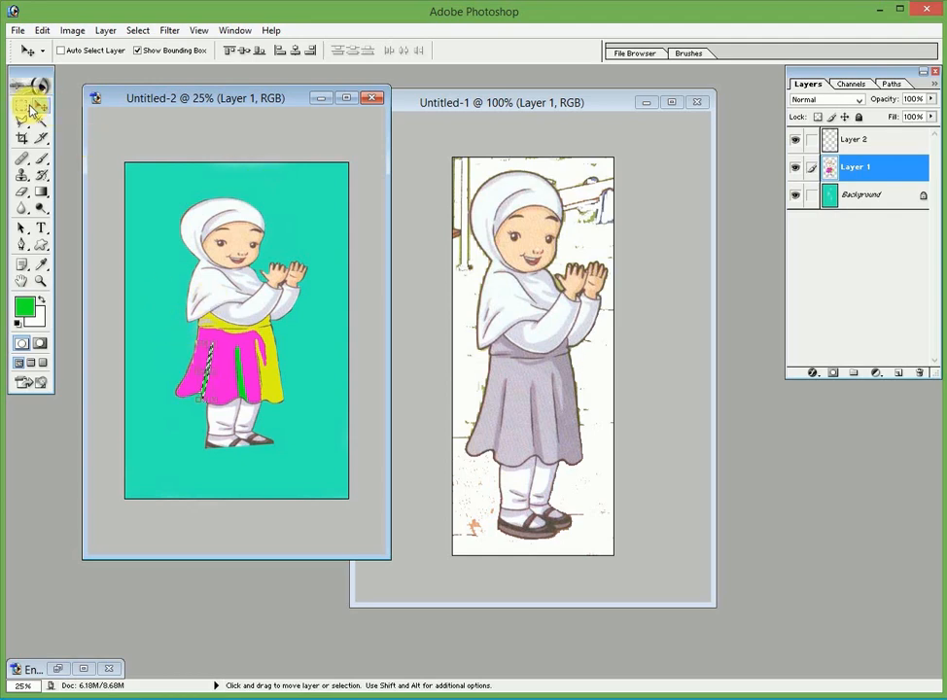
left_click(204, 207)
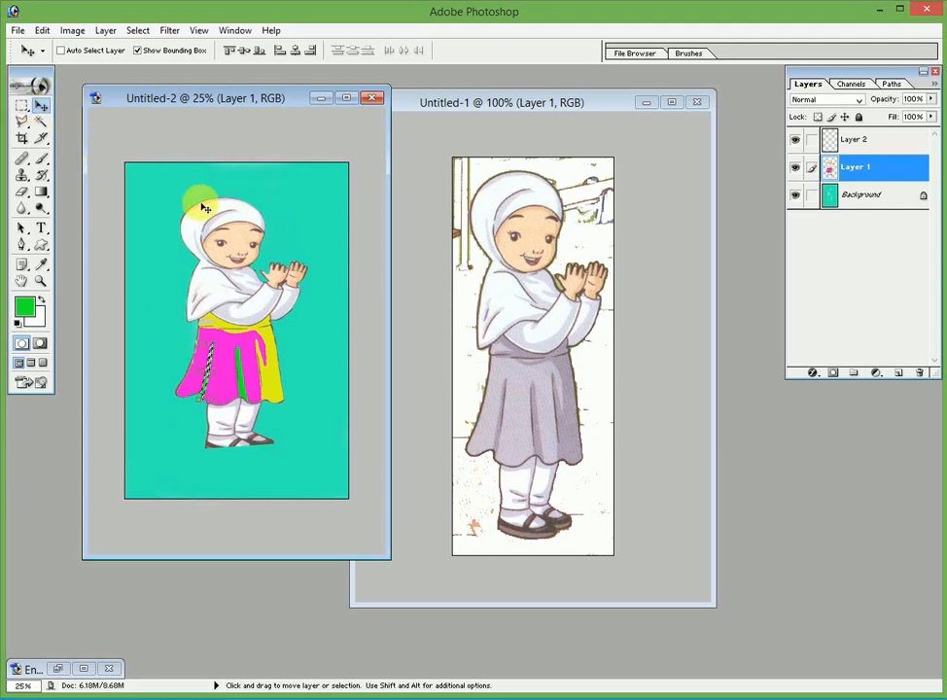
left_click(23, 107)
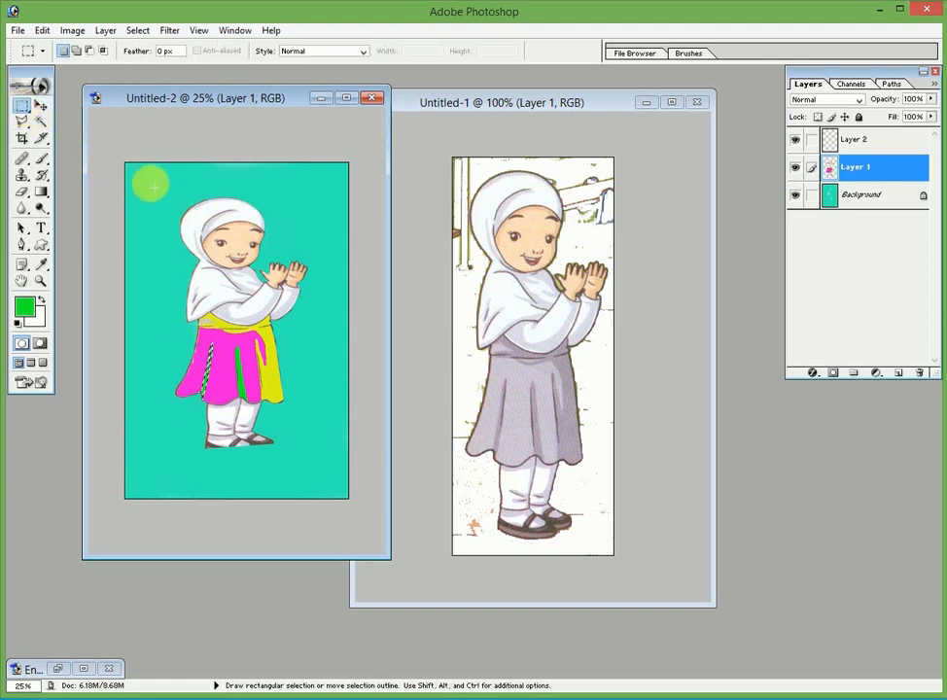
left_click_drag(150, 183, 165, 224)
left_click(166, 224)
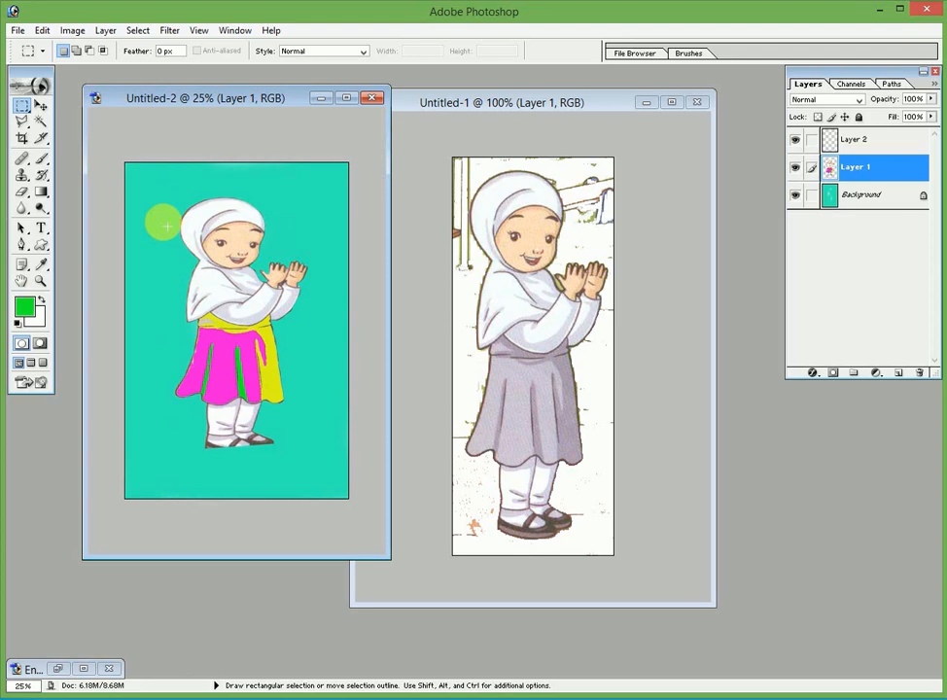
key("ctrl")
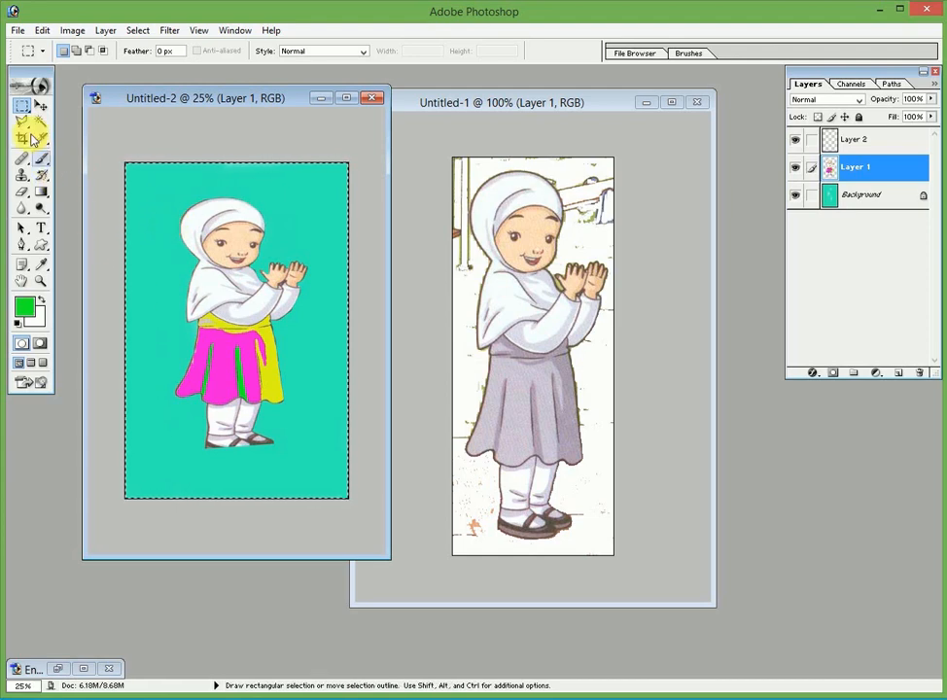
Type the phone number in yellow E0F215 text across the top of the page
left_click(41, 228)
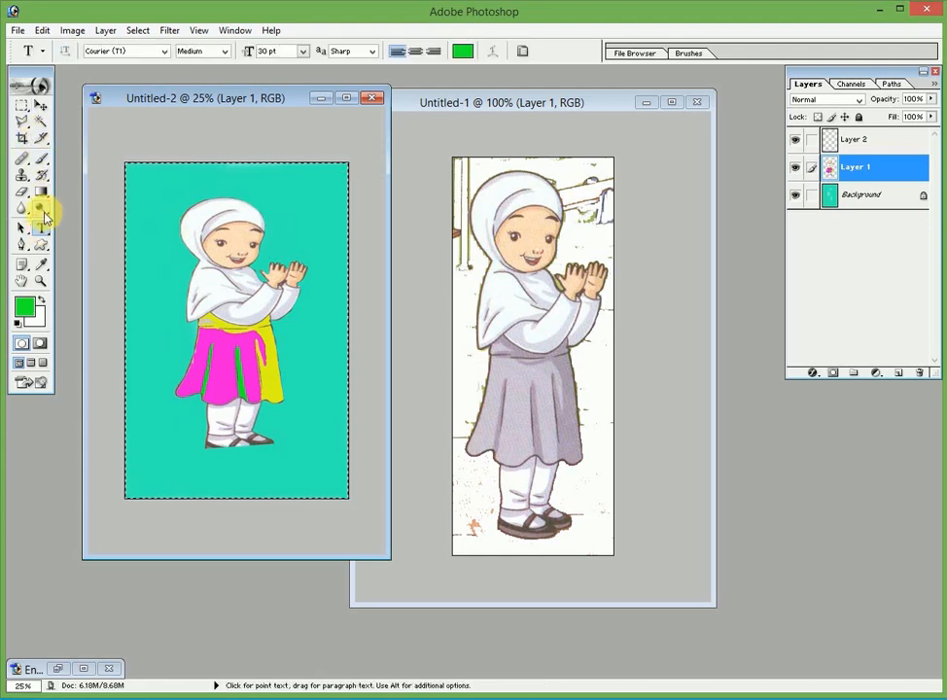
left_click(216, 206)
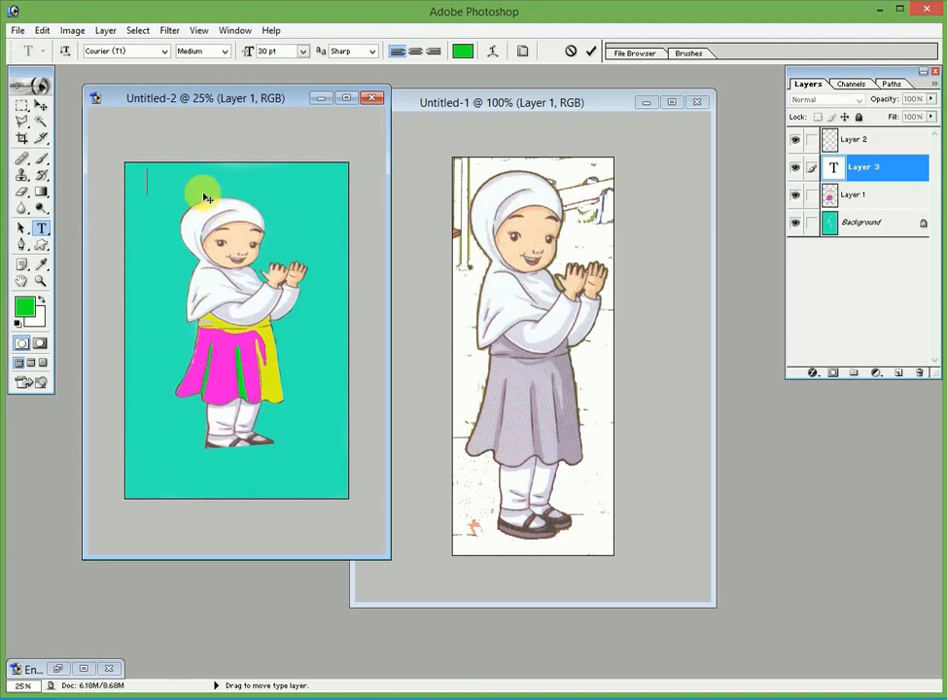
left_click(25, 311)
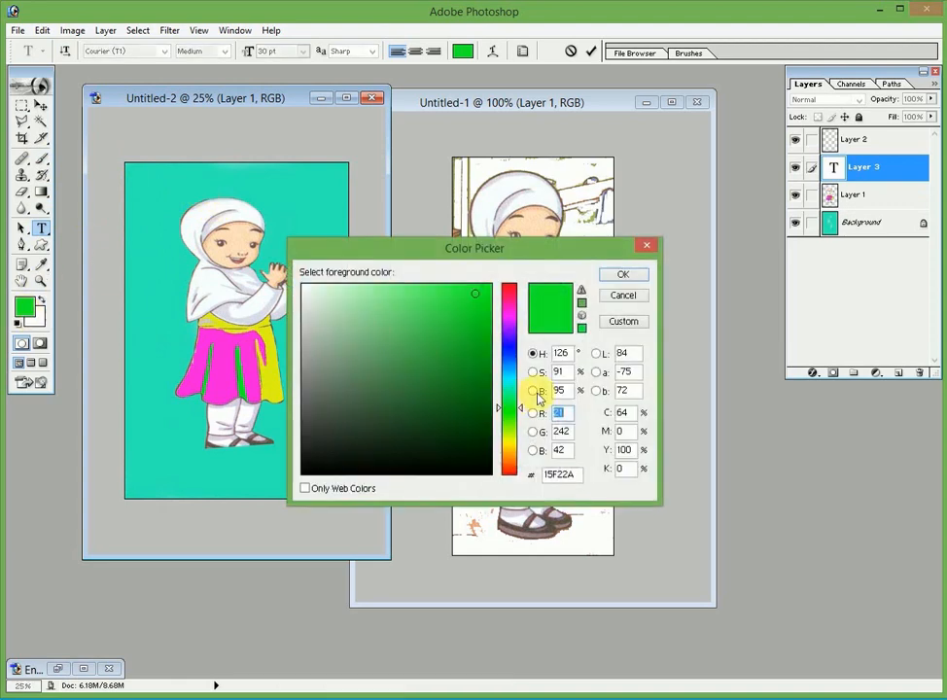
left_click(511, 439)
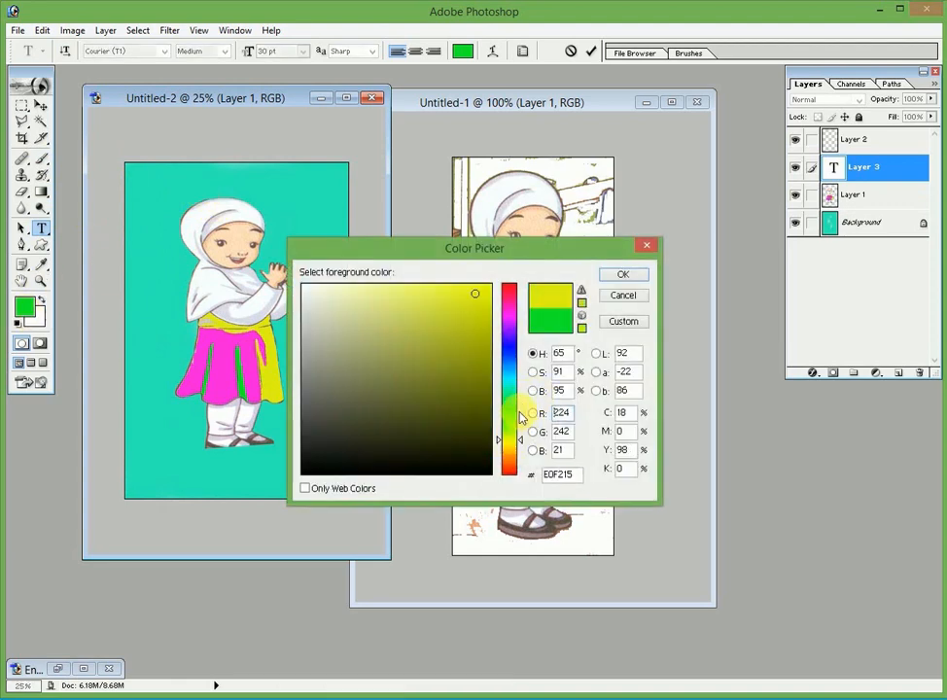
left_click(622, 274)
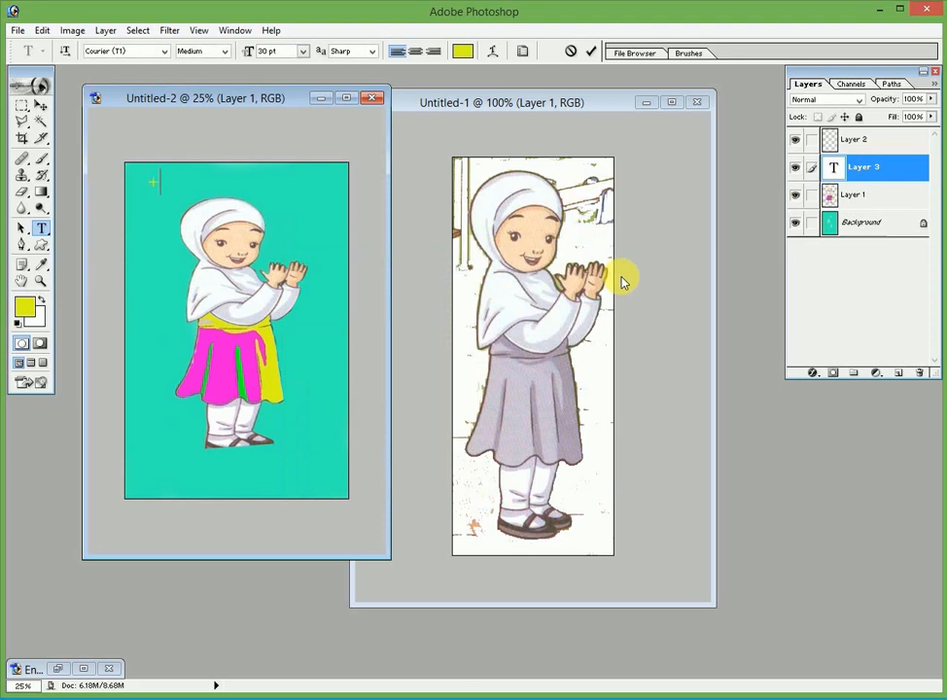
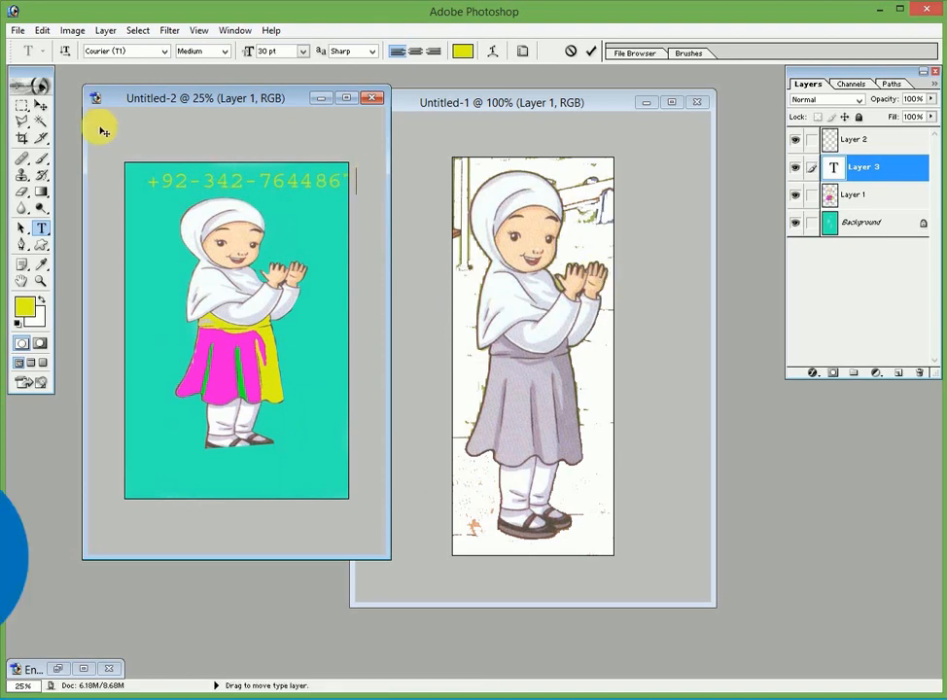
left_click(41, 105)
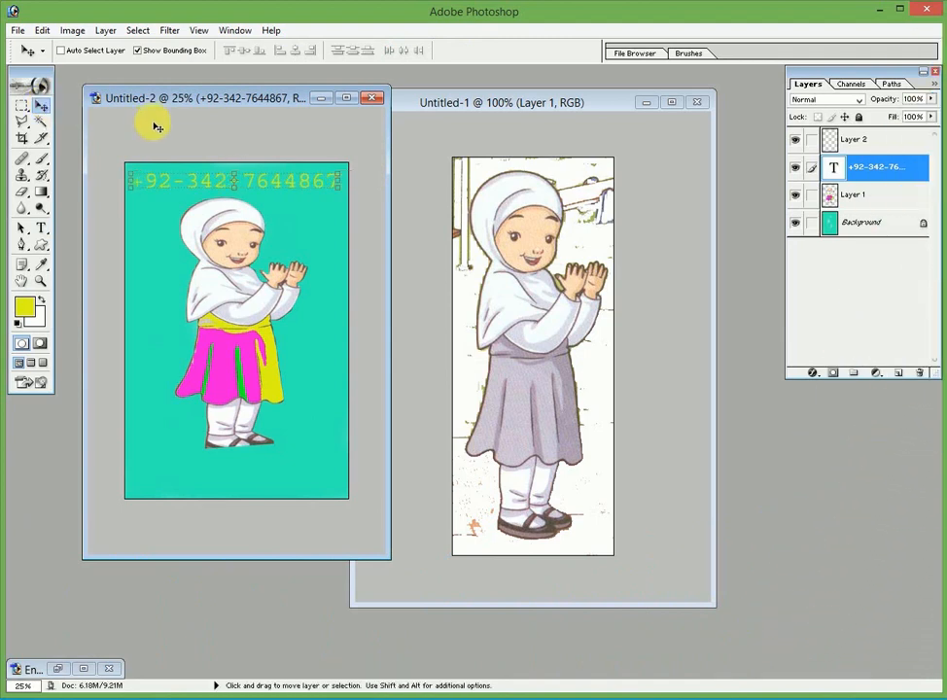
Set the phone-number text to Bold at 30 pt, then reselect it for editing
left_click(41, 228)
left_click(169, 182)
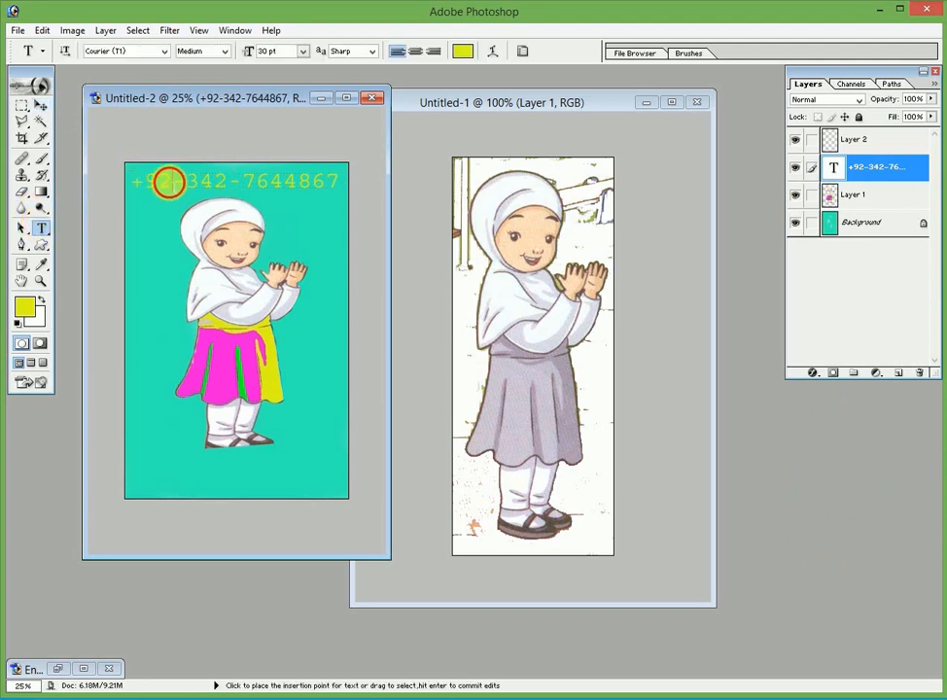
key("ctrl+a")
left_click(224, 51)
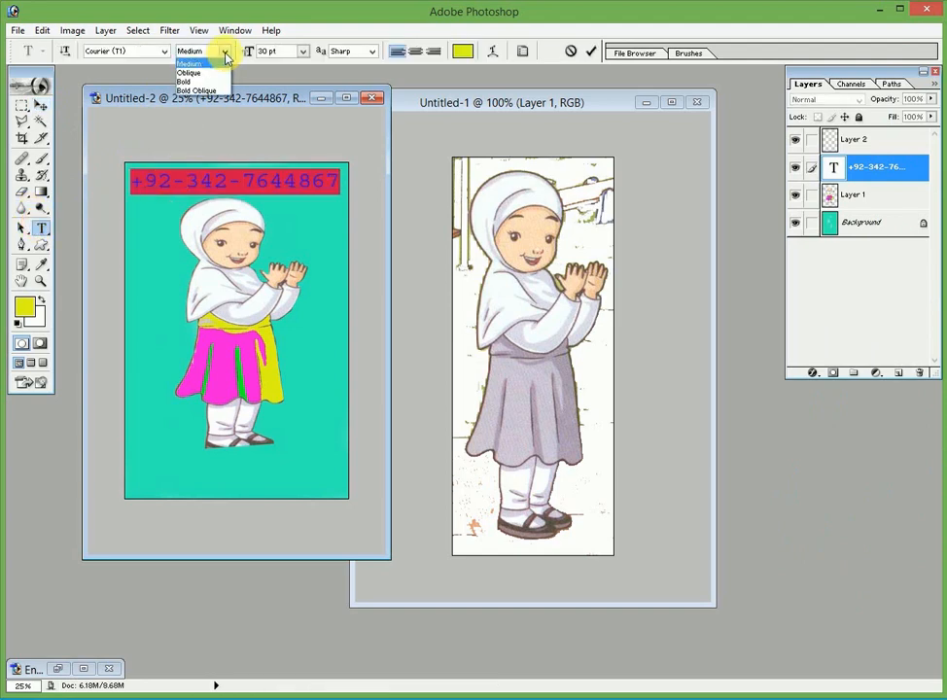
left_click(206, 81)
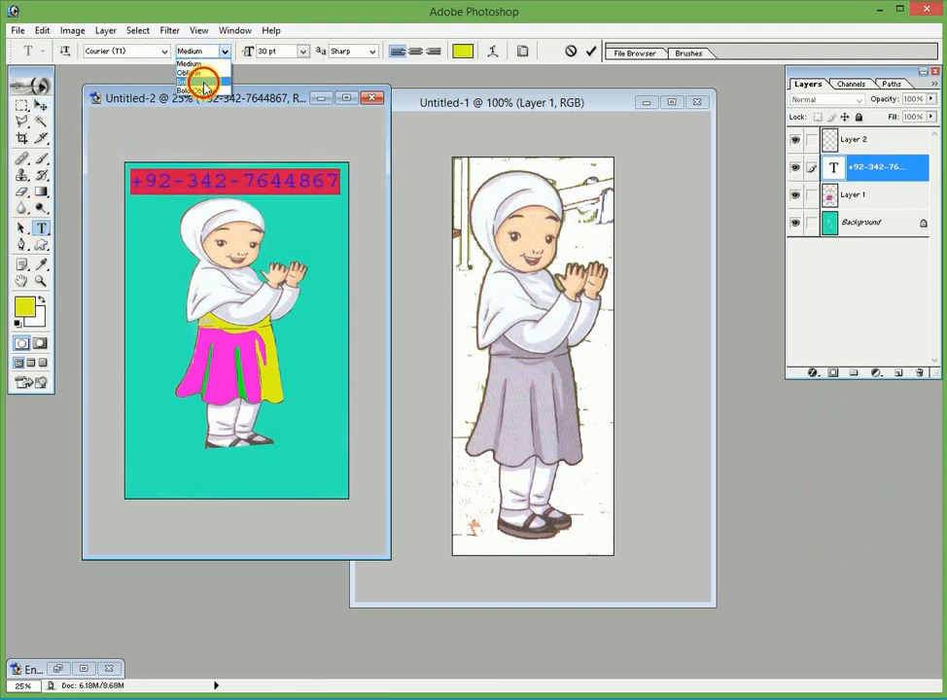
left_click(302, 53)
left_click(297, 254)
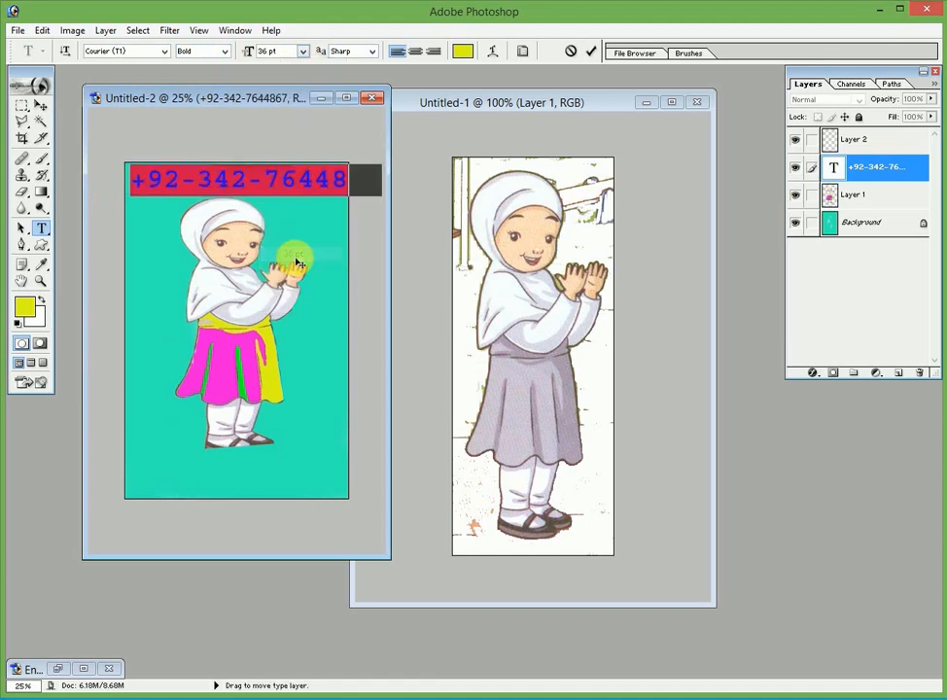
key("Up")
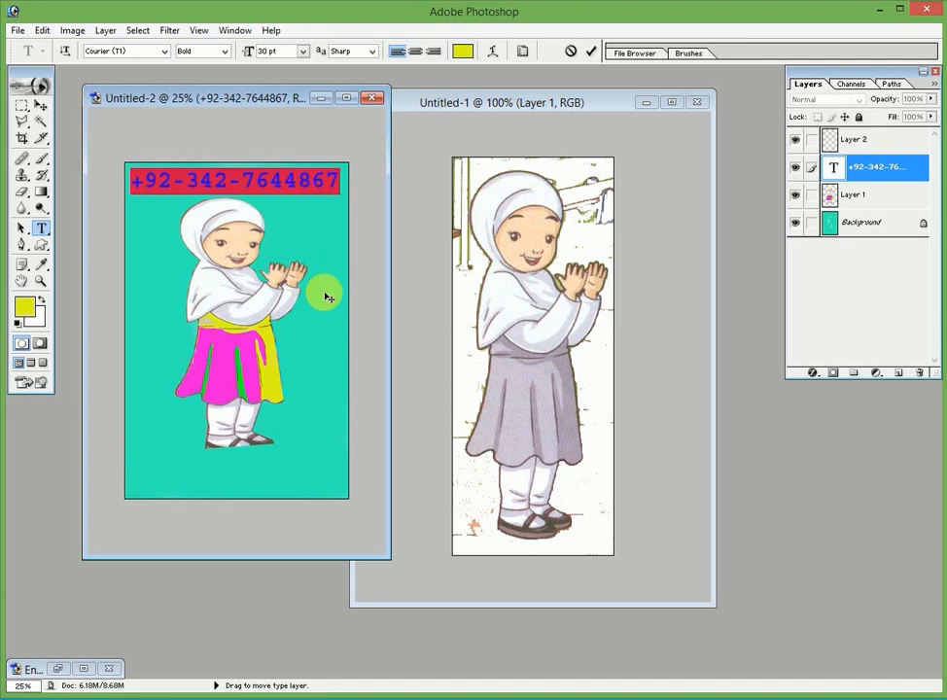
left_click(21, 104)
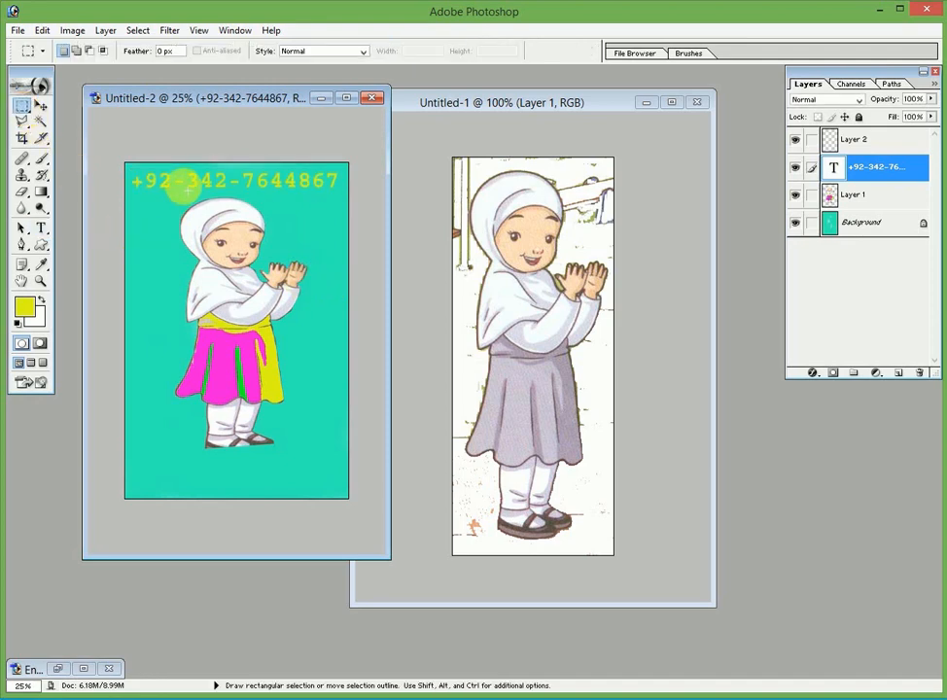
left_click(43, 231)
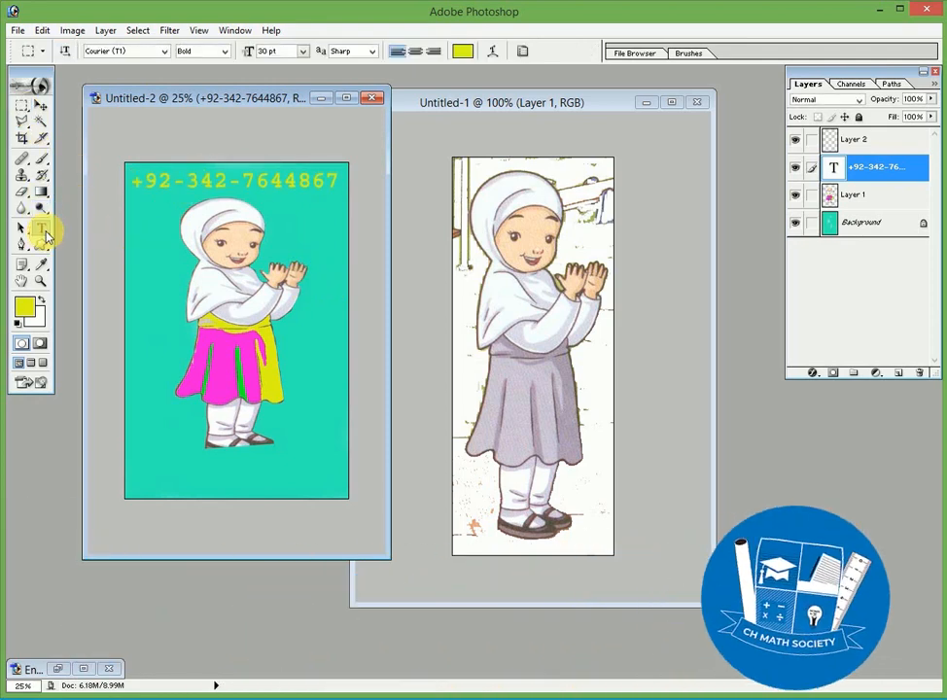
double_click(195, 180)
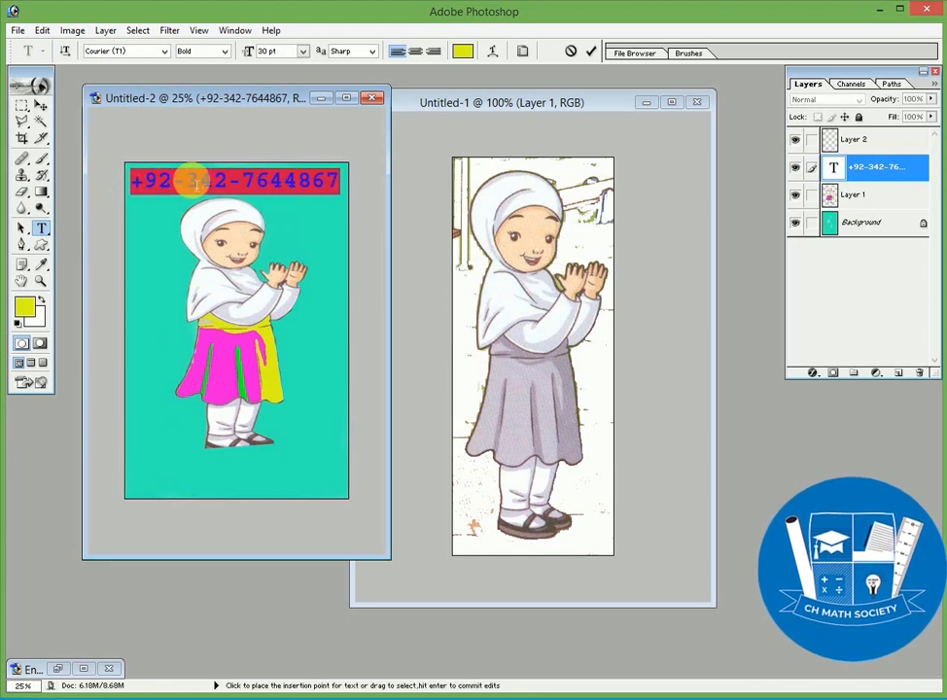